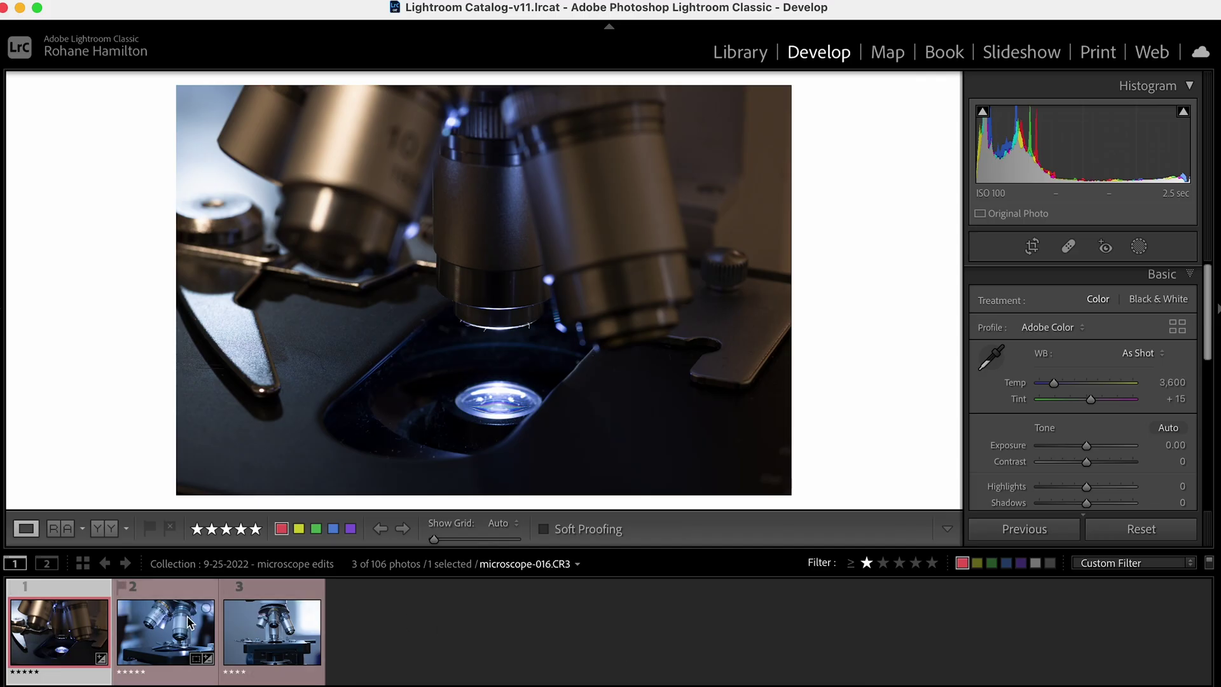
Step: Select the second microscope photo in the filmstrip
click(186, 633)
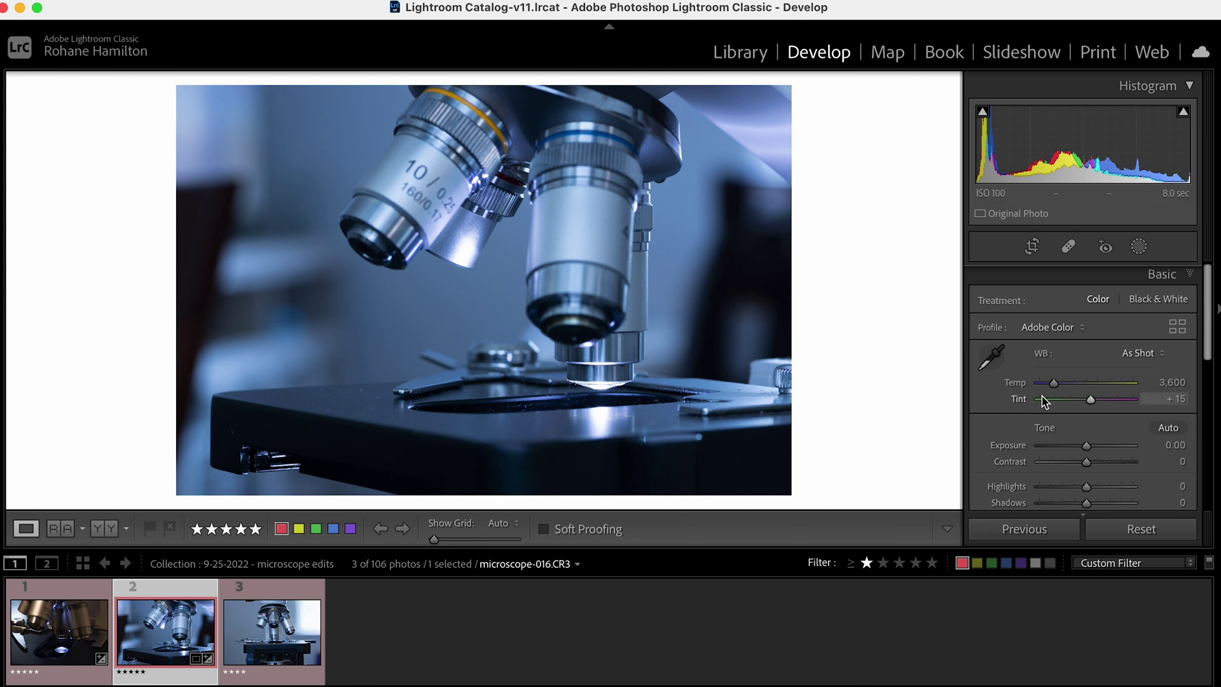
Step: Cool microscope-016's white balance to Temp 3,450 and neutralise Tint to 0
mouse_move(1056, 383)
mouse_down()
mouse_move(1127, 391)
mouse_move(1054, 388)
mouse_up()
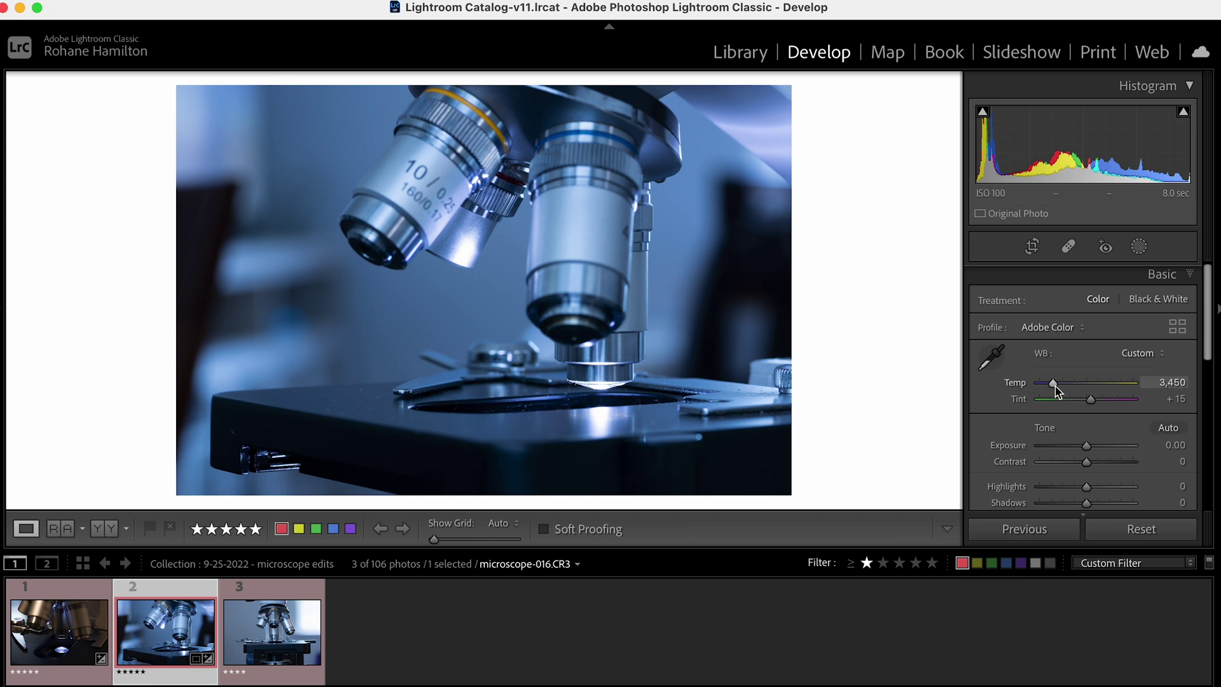
drag(1089, 398, 1089, 402)
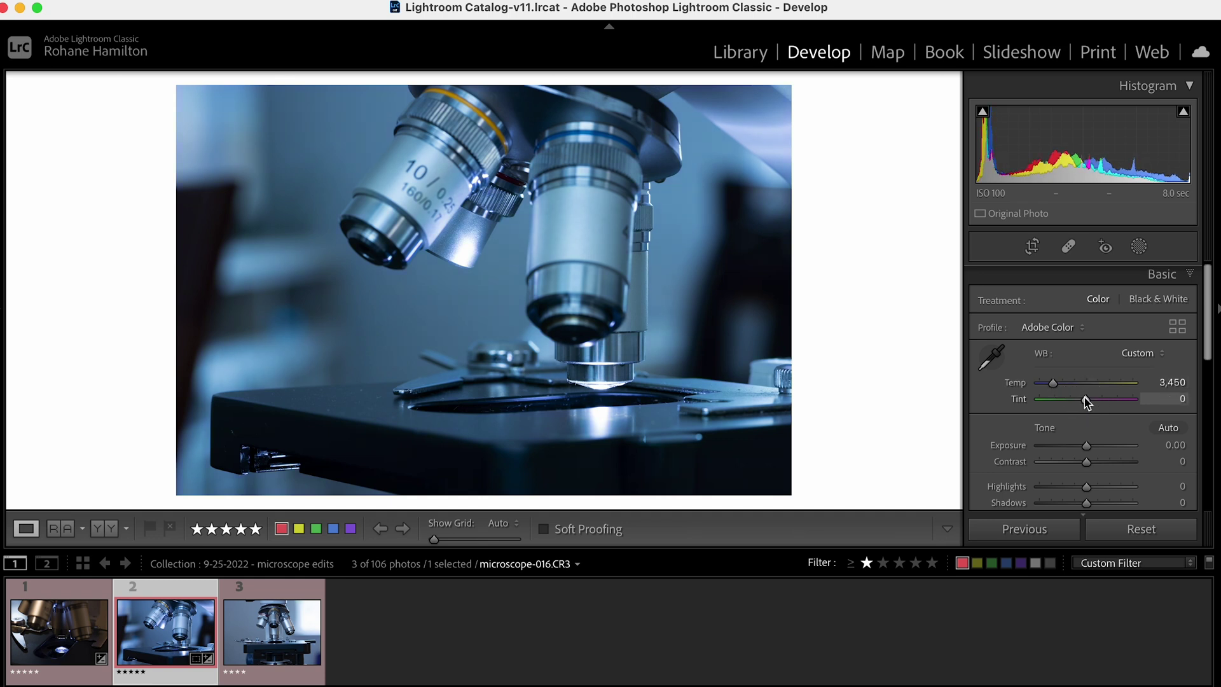
Step: Pull Highlights down, deepen Shadows to −40 and darken the Blacks
scroll(1071, 401, down, 2)
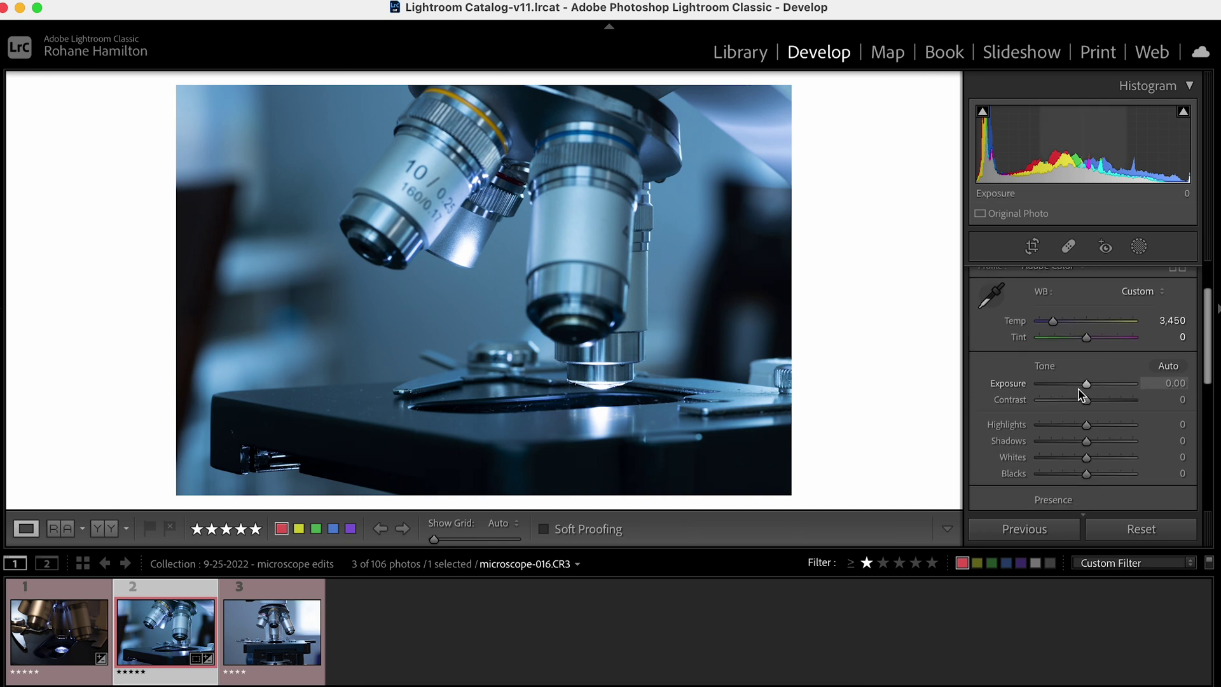
scroll(1074, 396, down, 2)
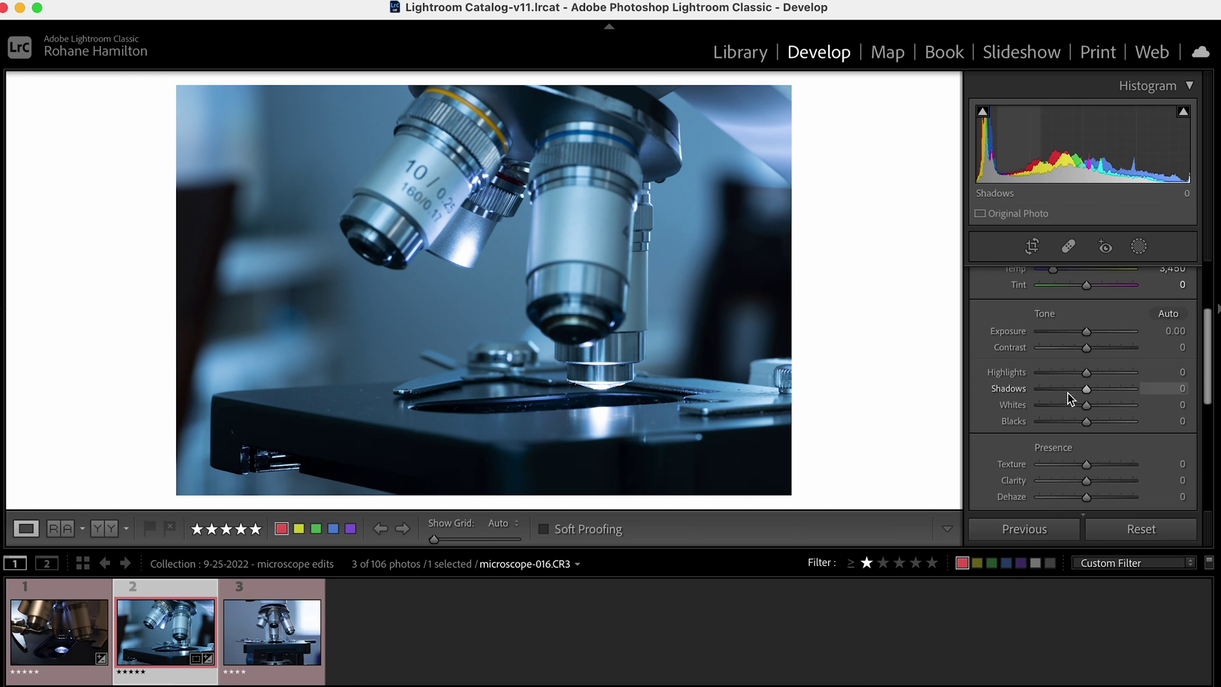
scroll(1075, 395, up, 1)
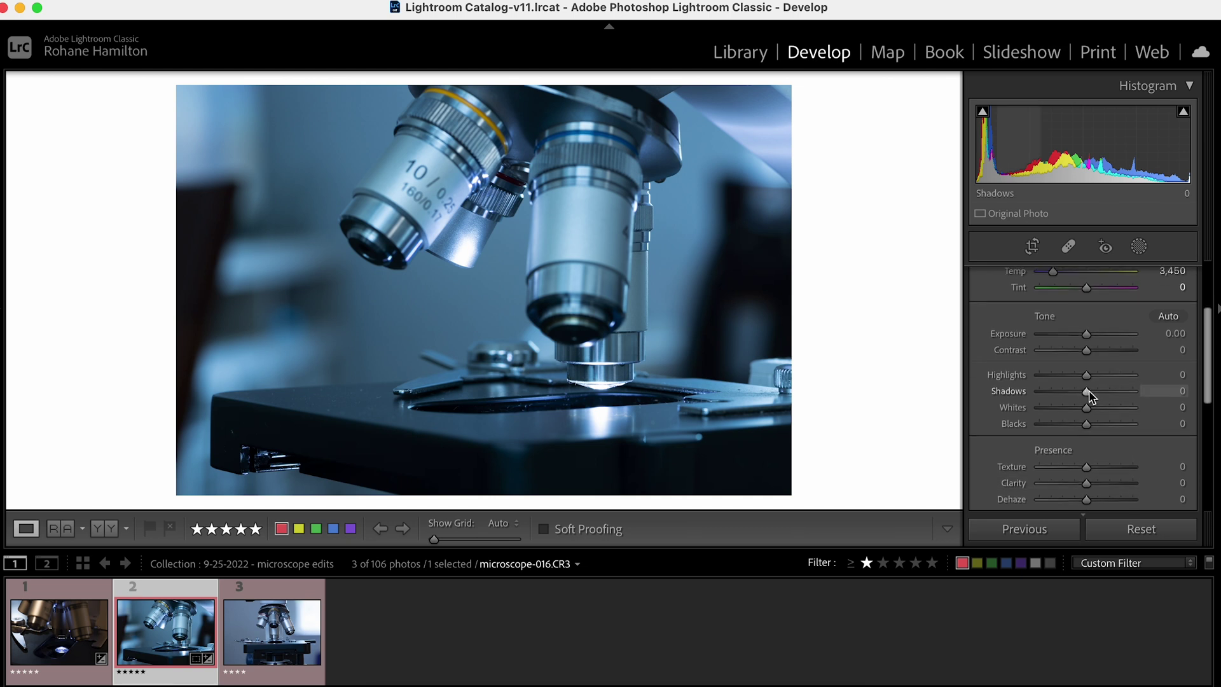
mouse_move(1087, 377)
mouse_down()
mouse_move(1044, 377)
mouse_move(1081, 394)
mouse_up()
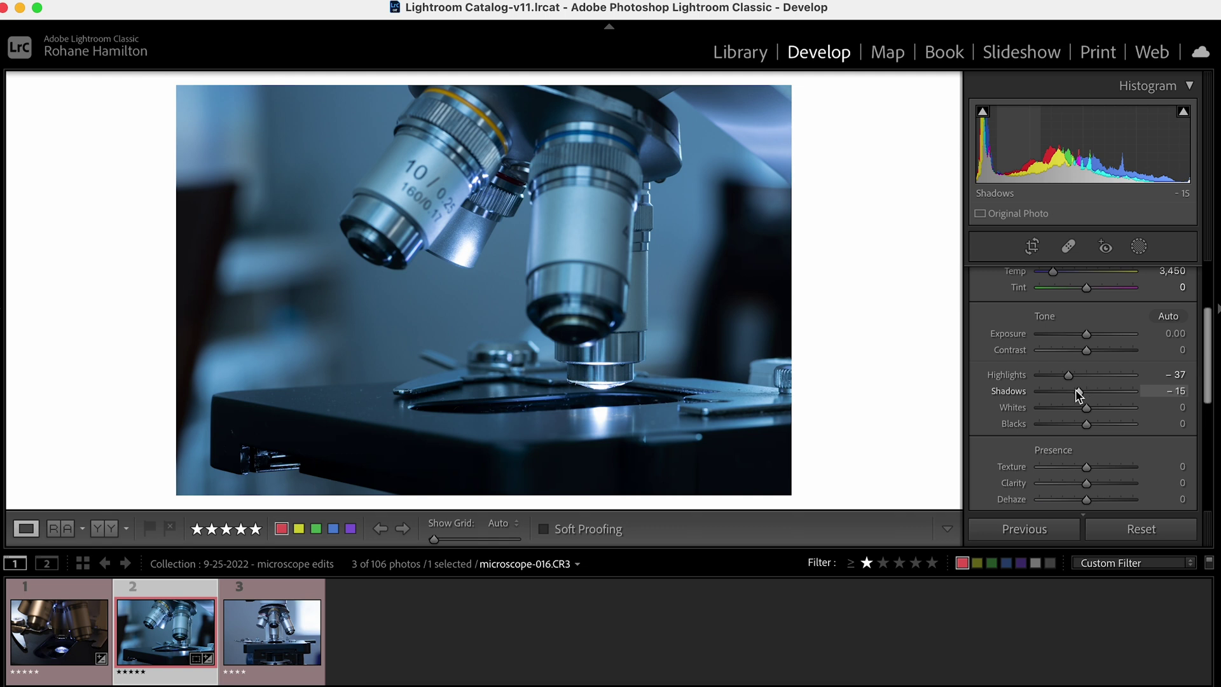
drag(1079, 394, 1067, 394)
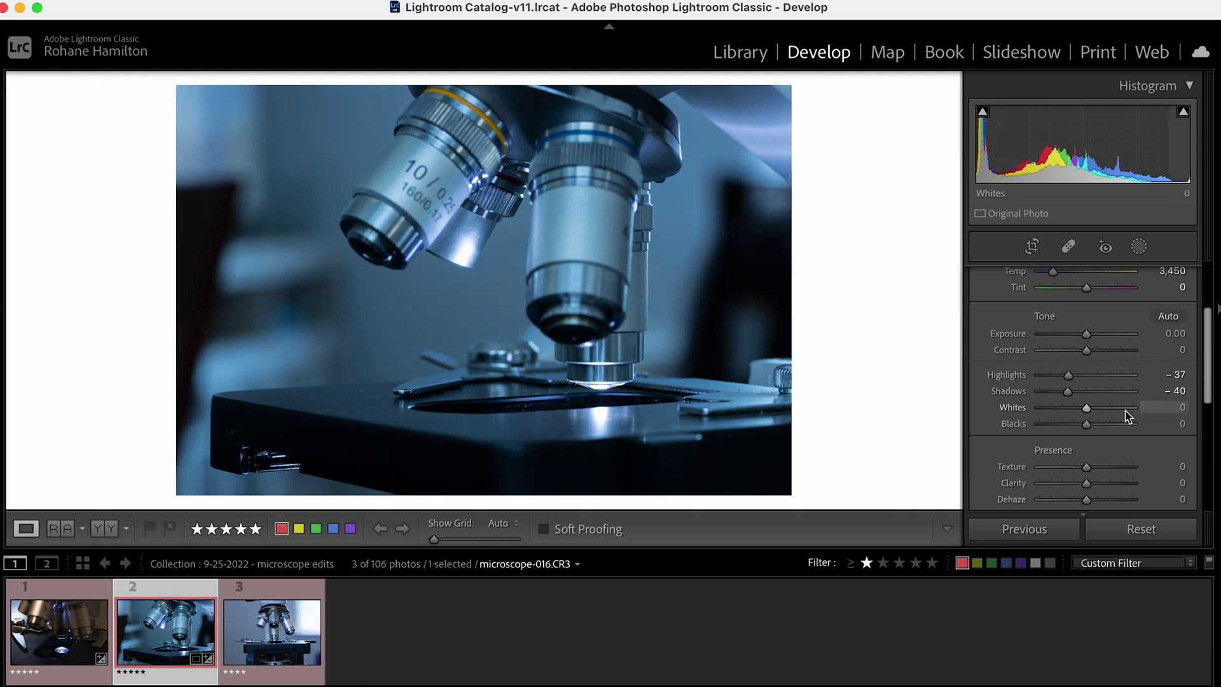
mouse_move(1088, 424)
mouse_down()
mouse_move(1064, 429)
mouse_move(1063, 409)
mouse_move(1091, 414)
mouse_move(1080, 411)
mouse_up()
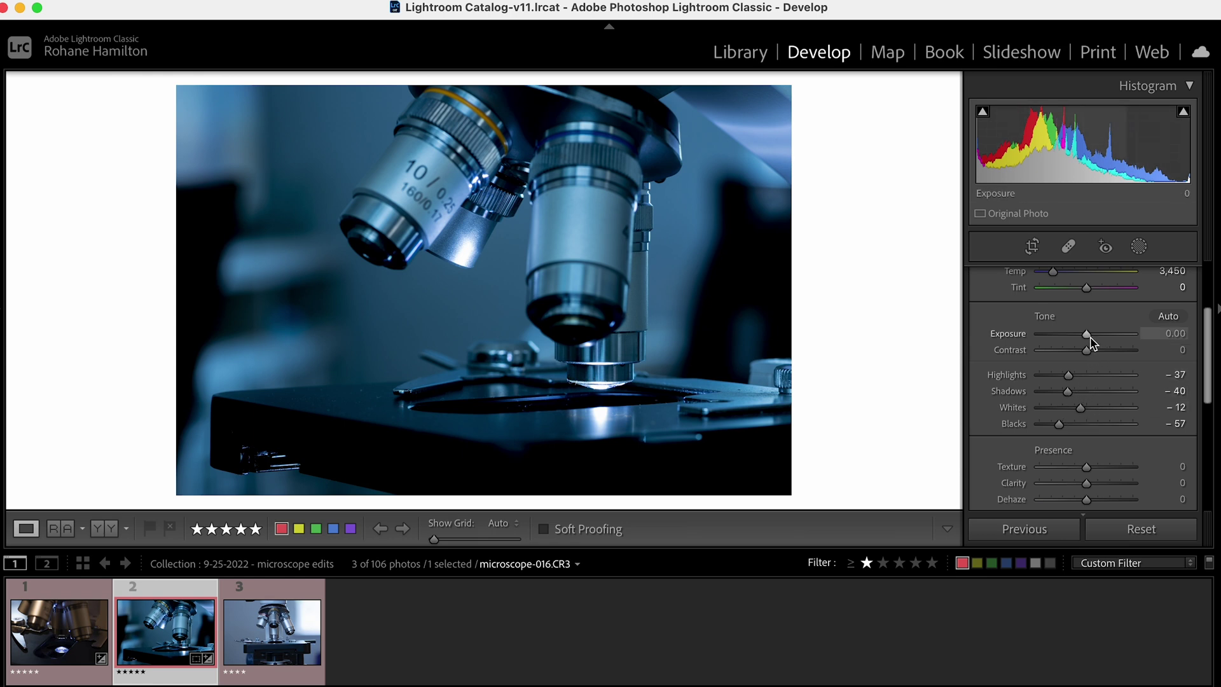
Step: Raise Exposure to +0.60, settle Blacks at −23 with shadow clipping shown, and set Contrast +49
drag(1089, 339, 1095, 341)
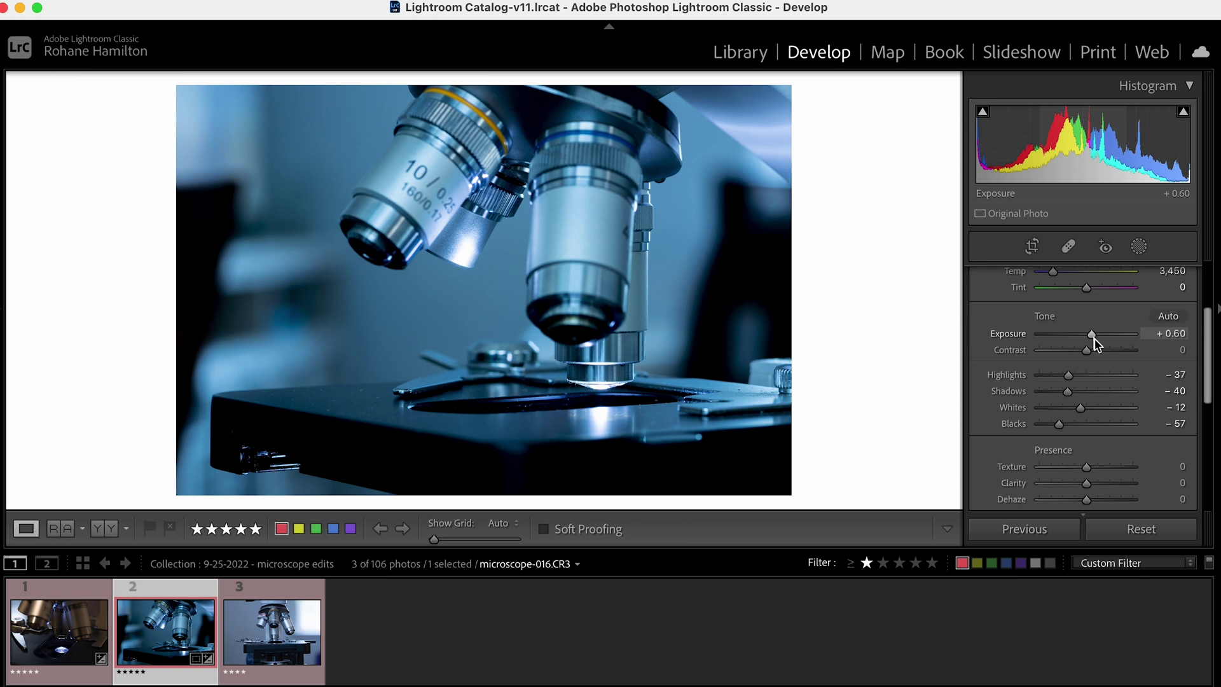
drag(1060, 423, 1056, 426)
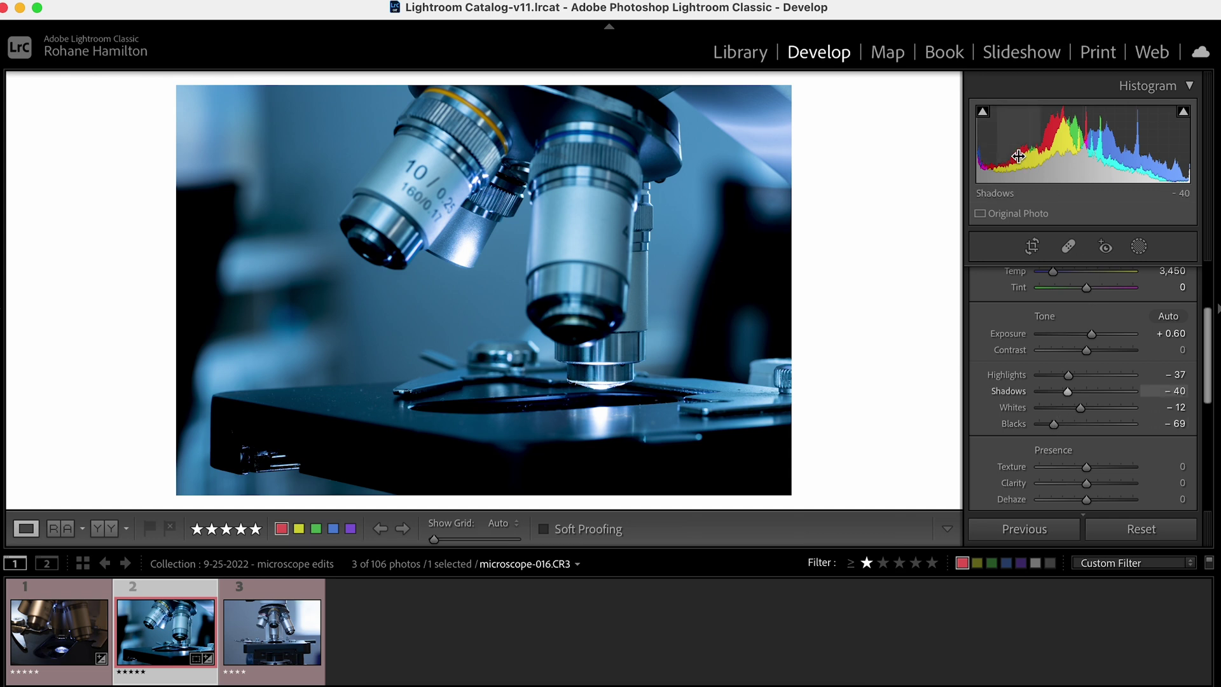
click(983, 113)
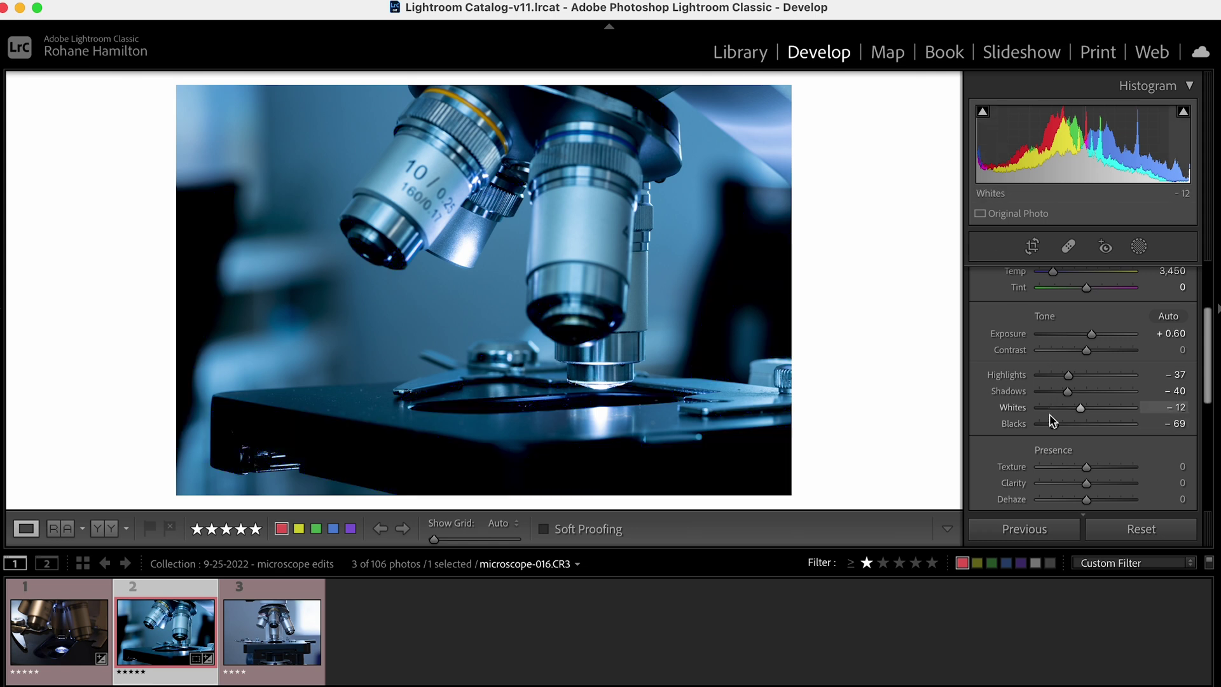
drag(1054, 424, 1067, 434)
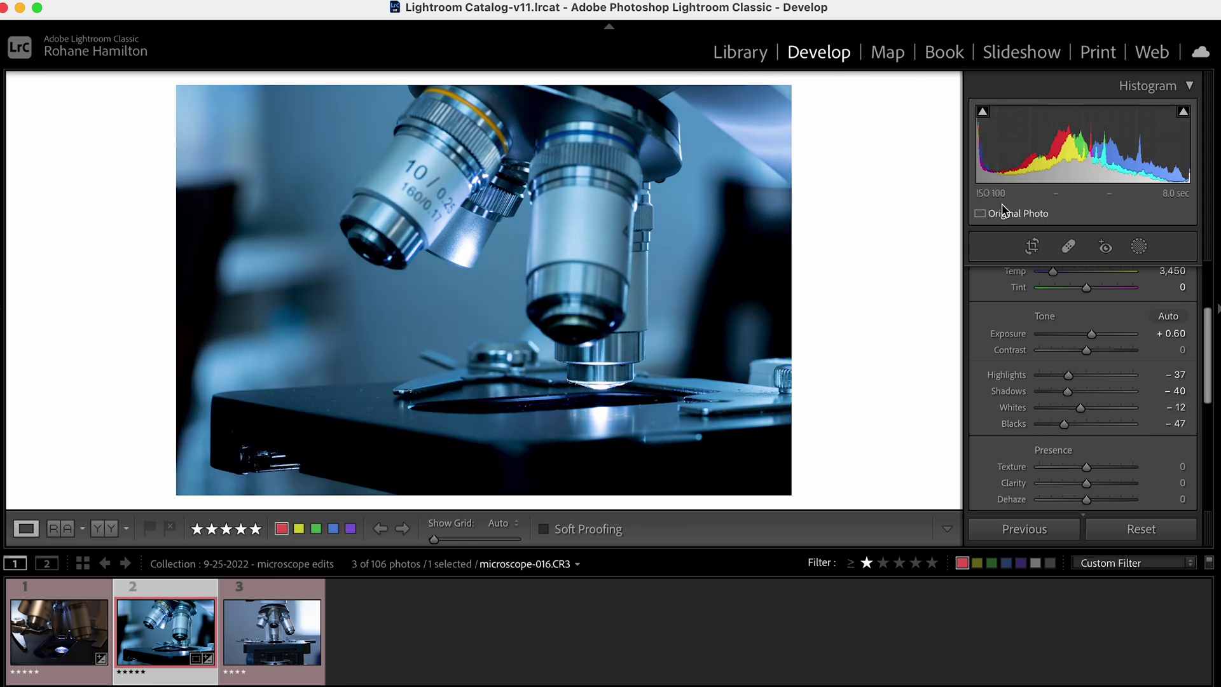
drag(980, 179, 1005, 179)
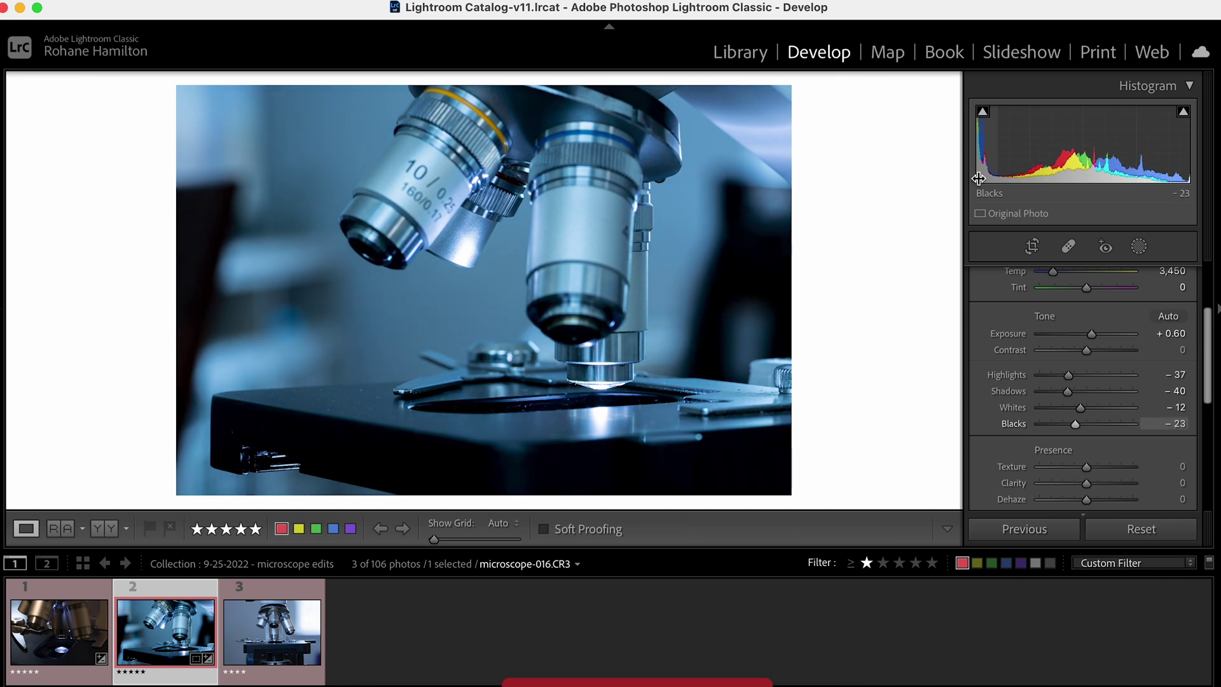
click(984, 112)
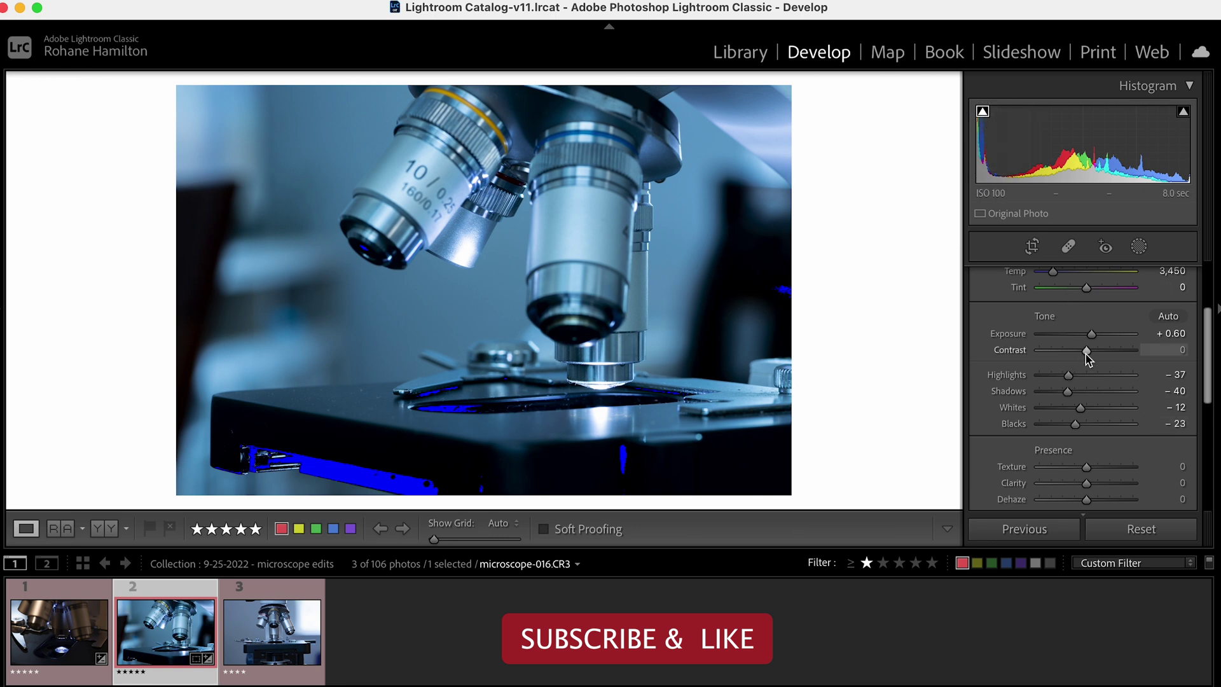
drag(1087, 351, 1110, 356)
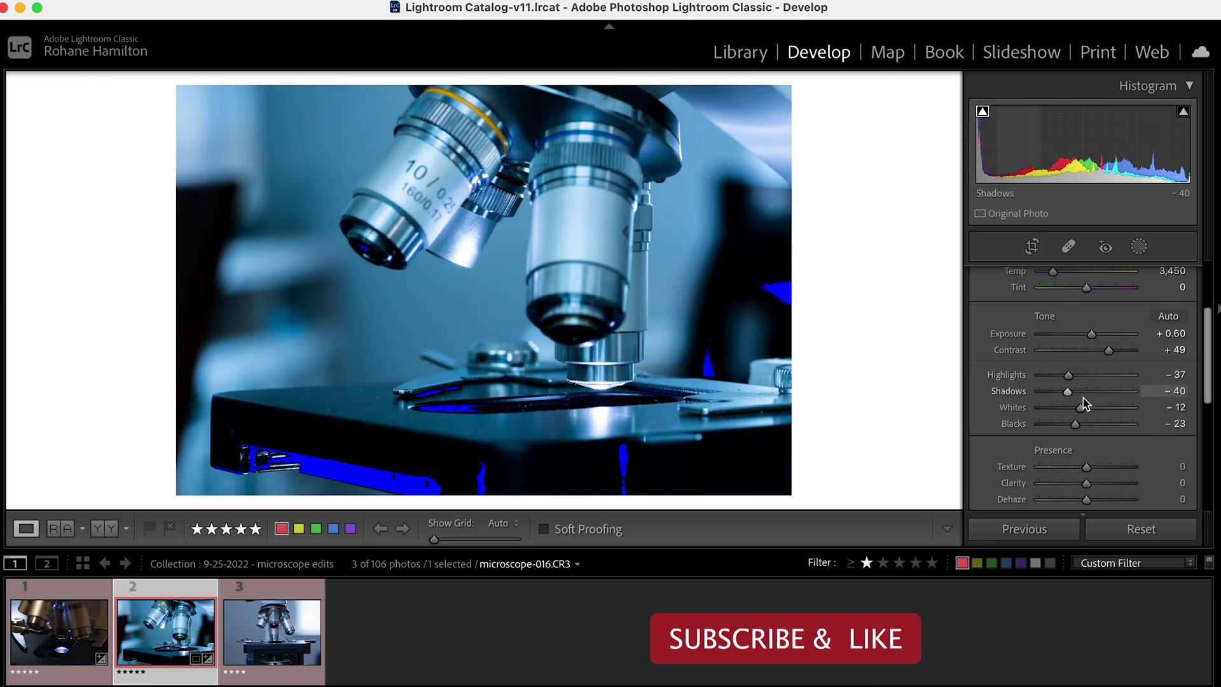
Step: Raise the point curve's black point to Output 7 at Input 0
scroll(1073, 407, down, 10)
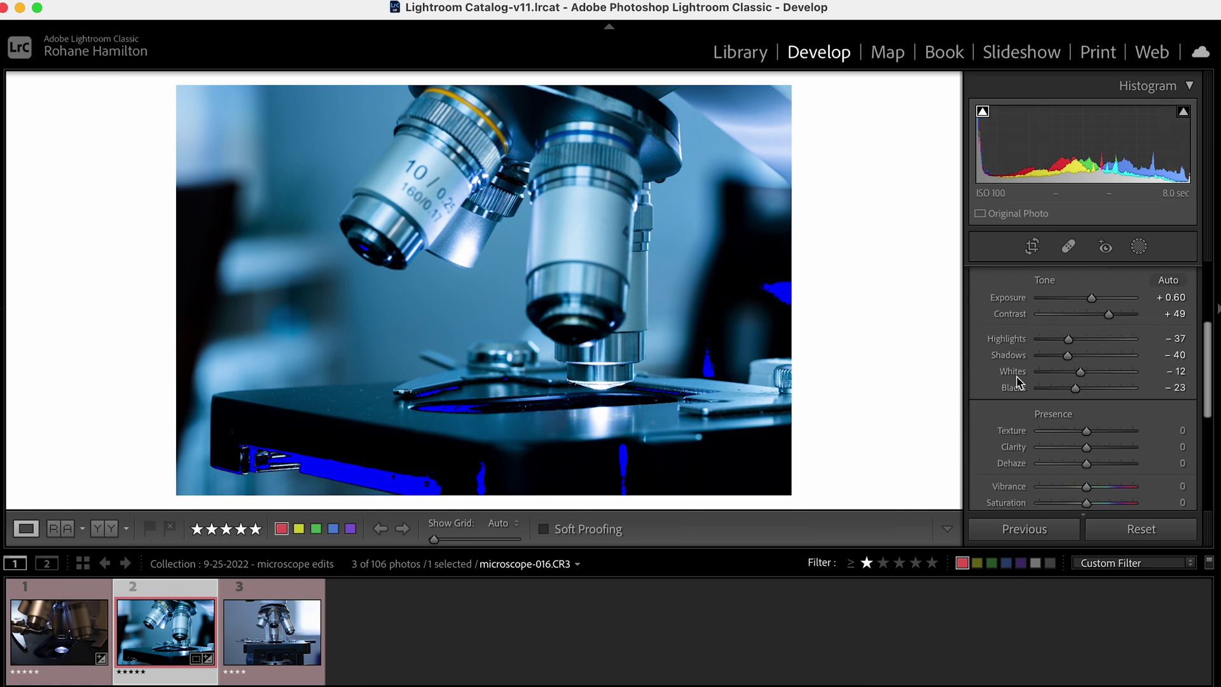
click(1067, 363)
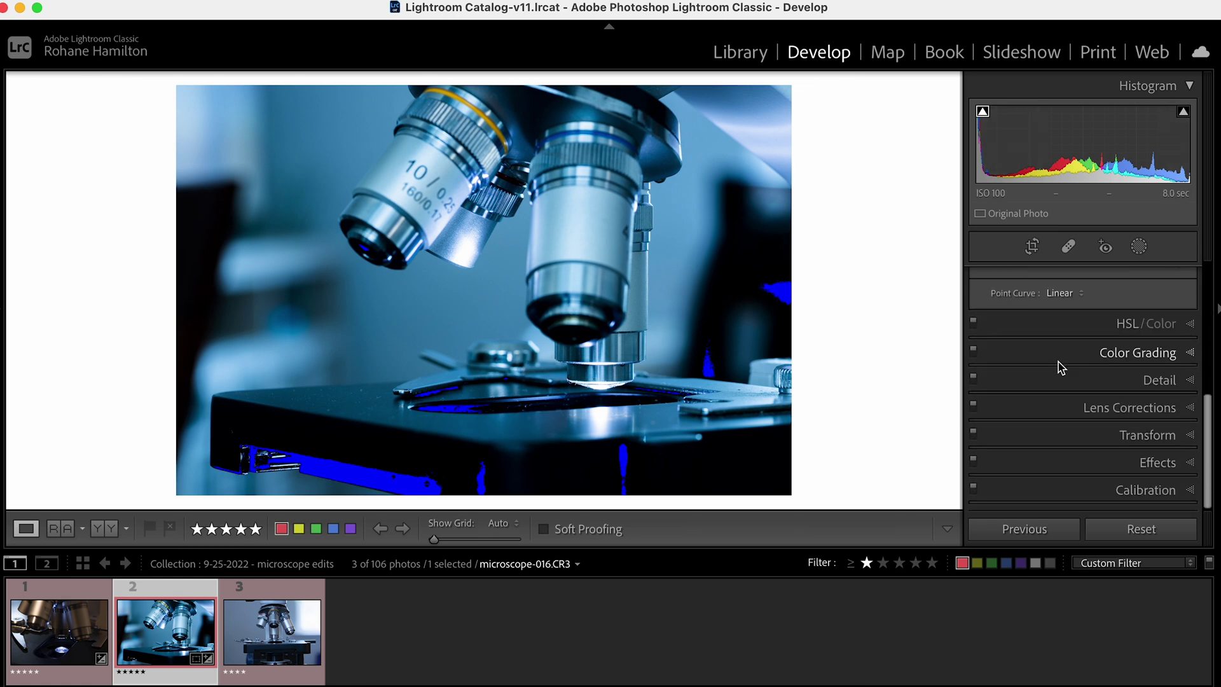
scroll(1043, 369, up, 2)
scroll(1034, 360, up, 4)
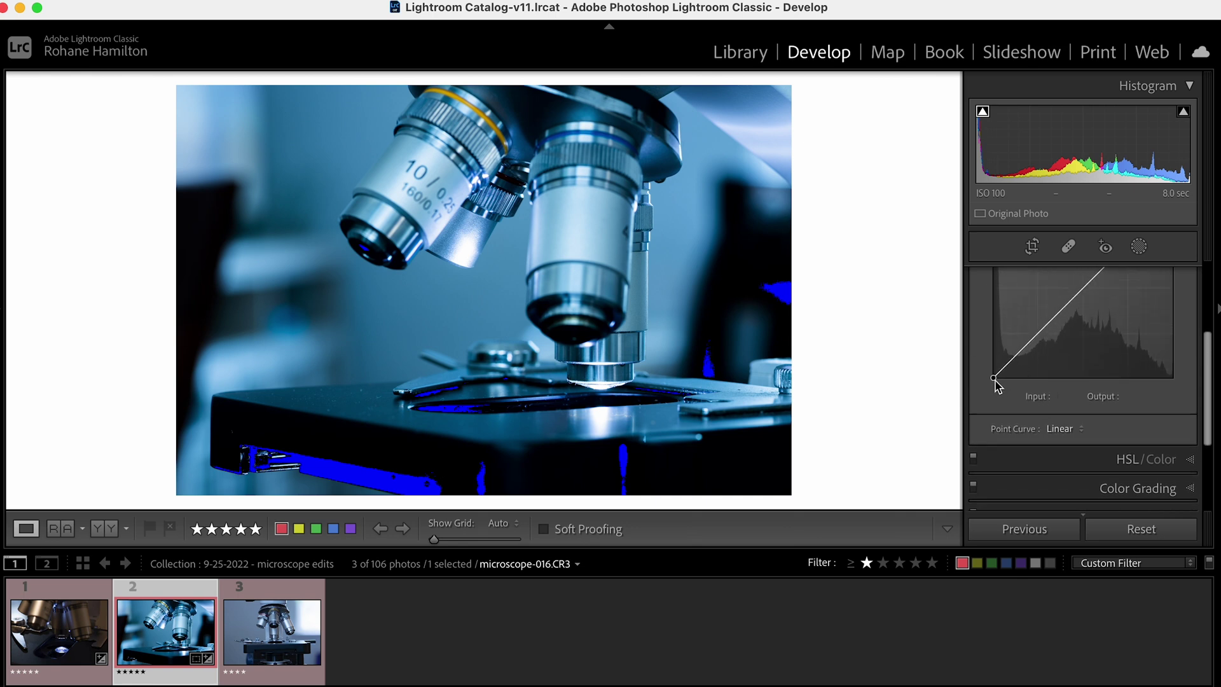
mouse_move(995, 382)
mouse_down()
mouse_move(1005, 376)
mouse_move(984, 380)
mouse_up()
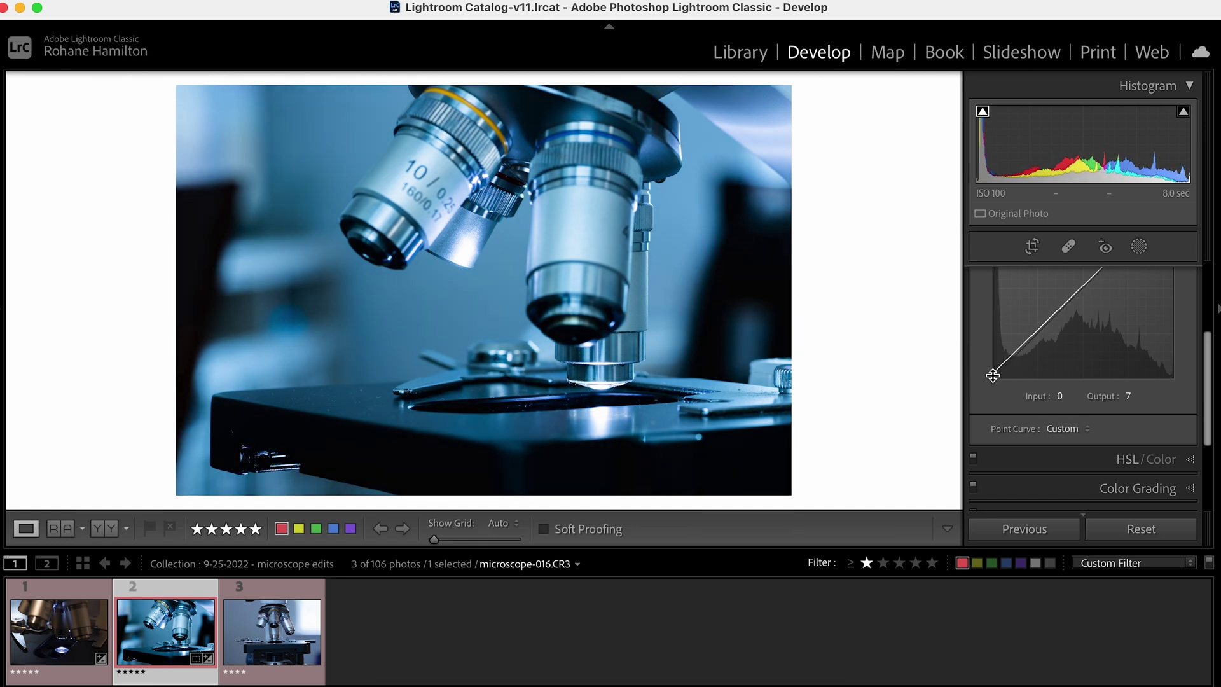
scroll(1002, 397, up, 3)
scroll(1003, 396, up, 3)
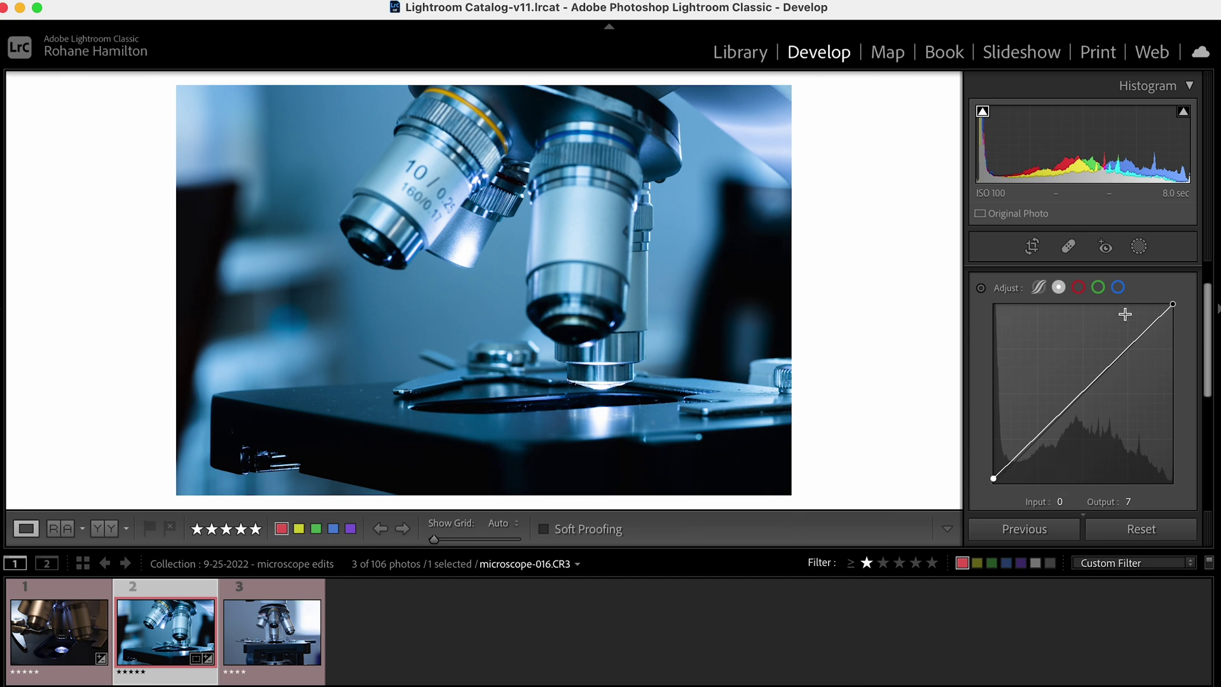
scroll(1124, 319, up, 2)
Step: In the Basic panel, brighten Whites to +6 and add Texture to +18
click(1164, 277)
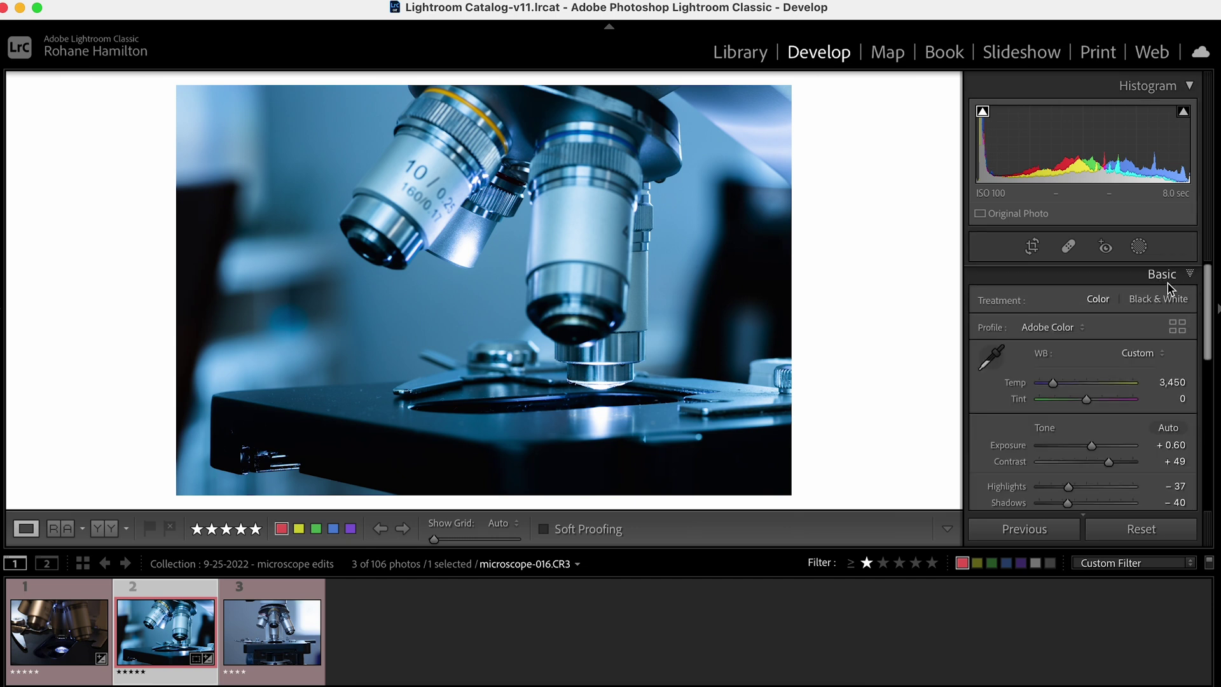
scroll(1110, 332, down, 1)
scroll(1110, 332, down, 3)
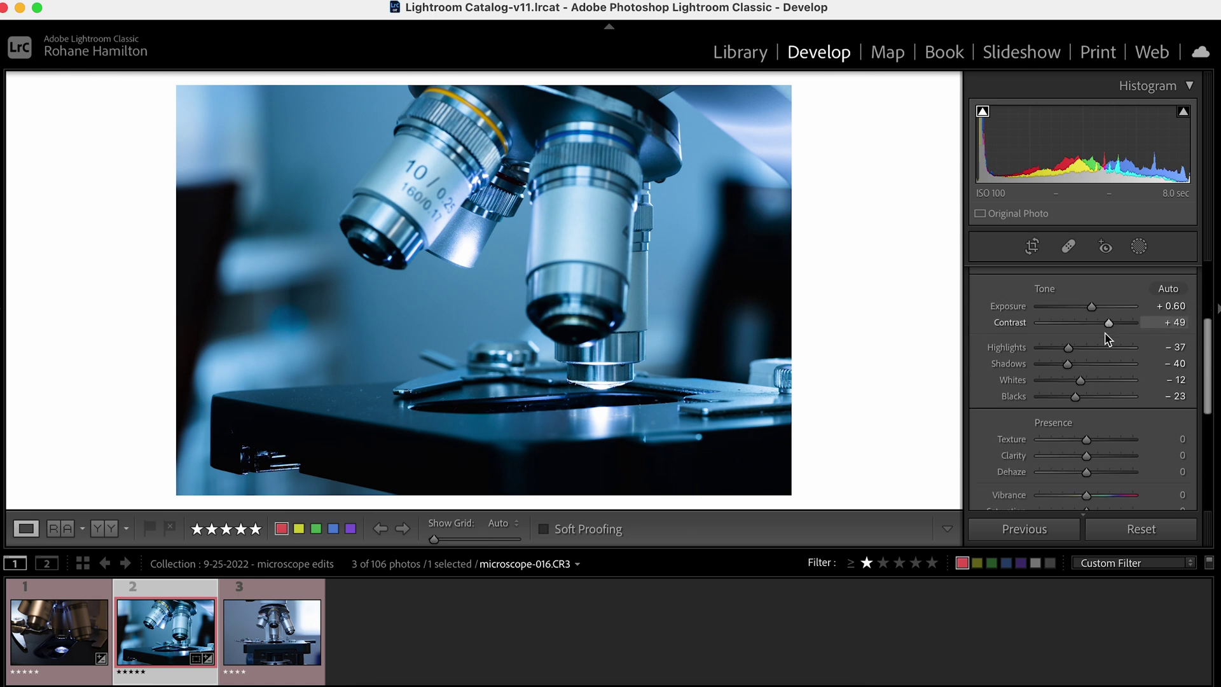
drag(1081, 380, 1089, 382)
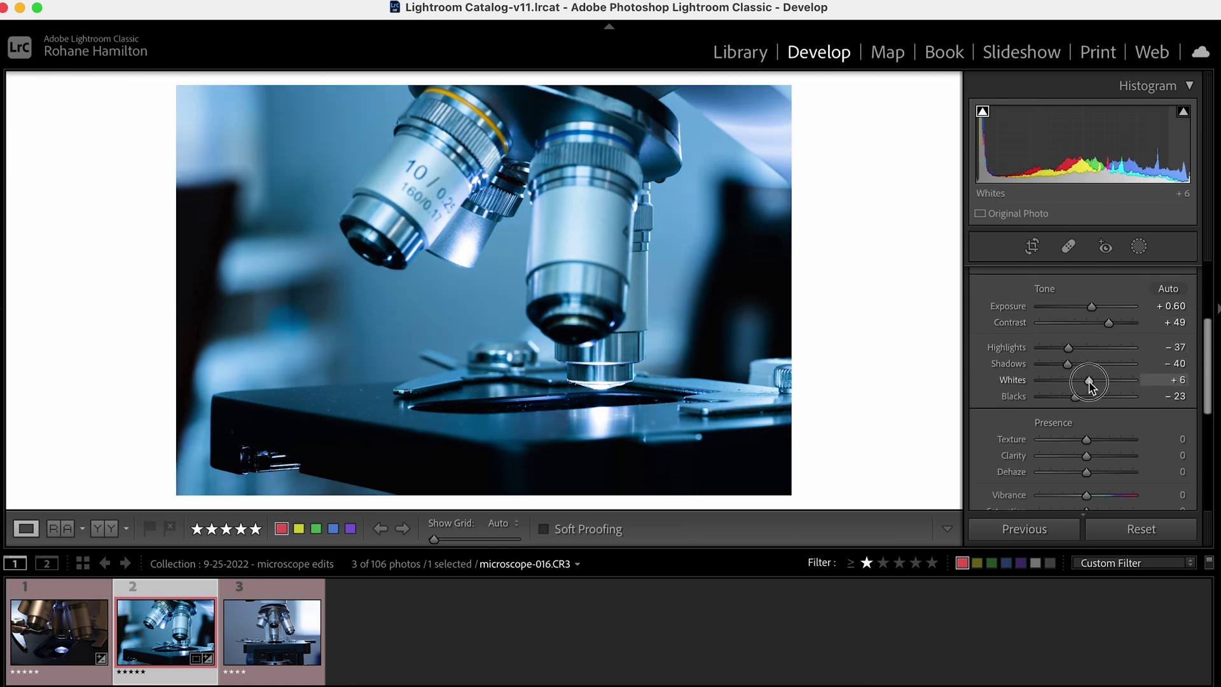
drag(1087, 439, 1092, 476)
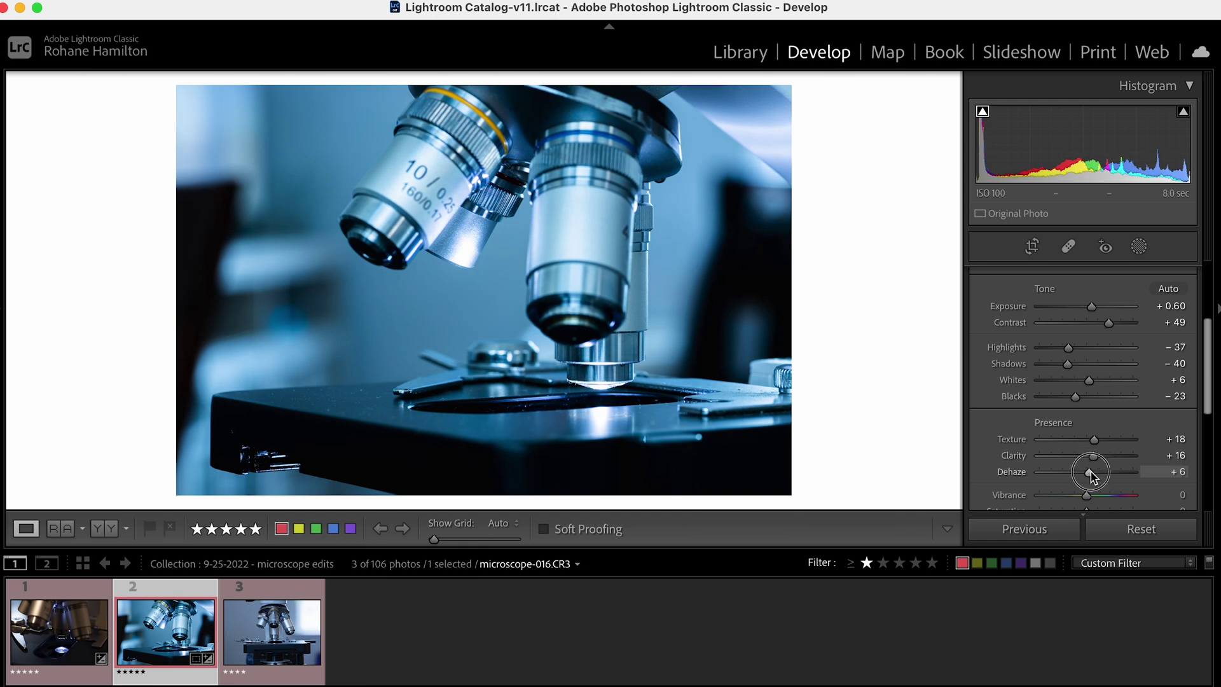
Step: Set Vibrance to +6 and Saturation to −6
scroll(1089, 464, down, 3)
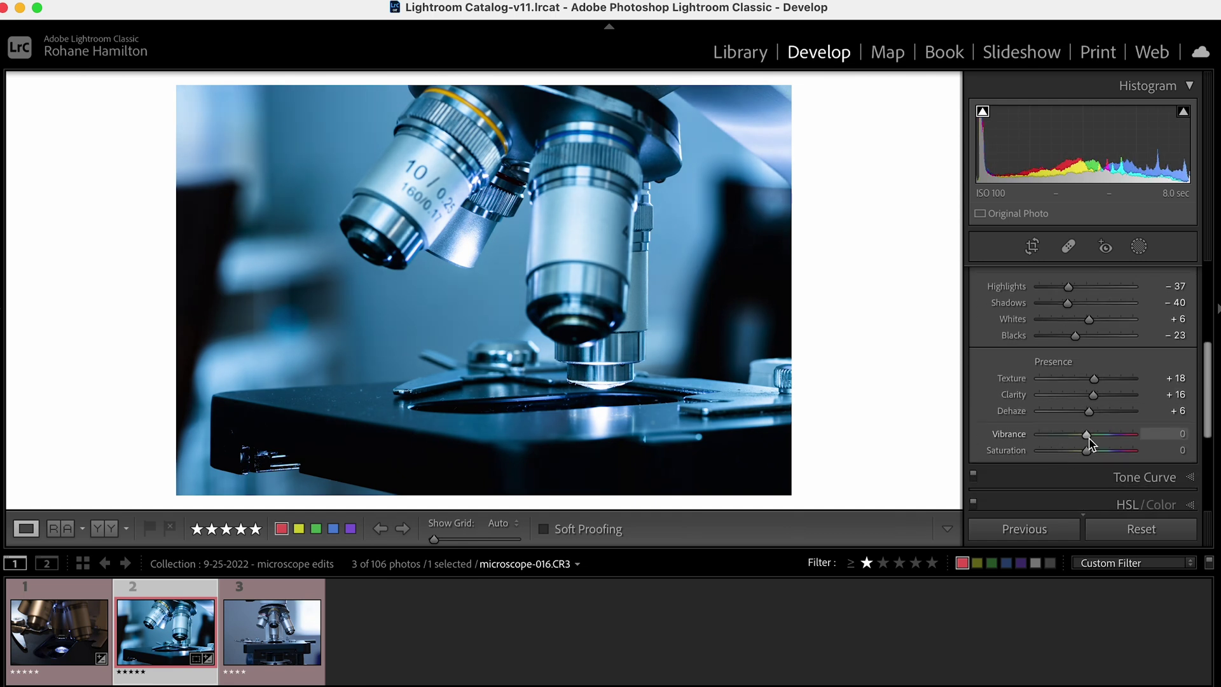
drag(1087, 435, 1091, 435)
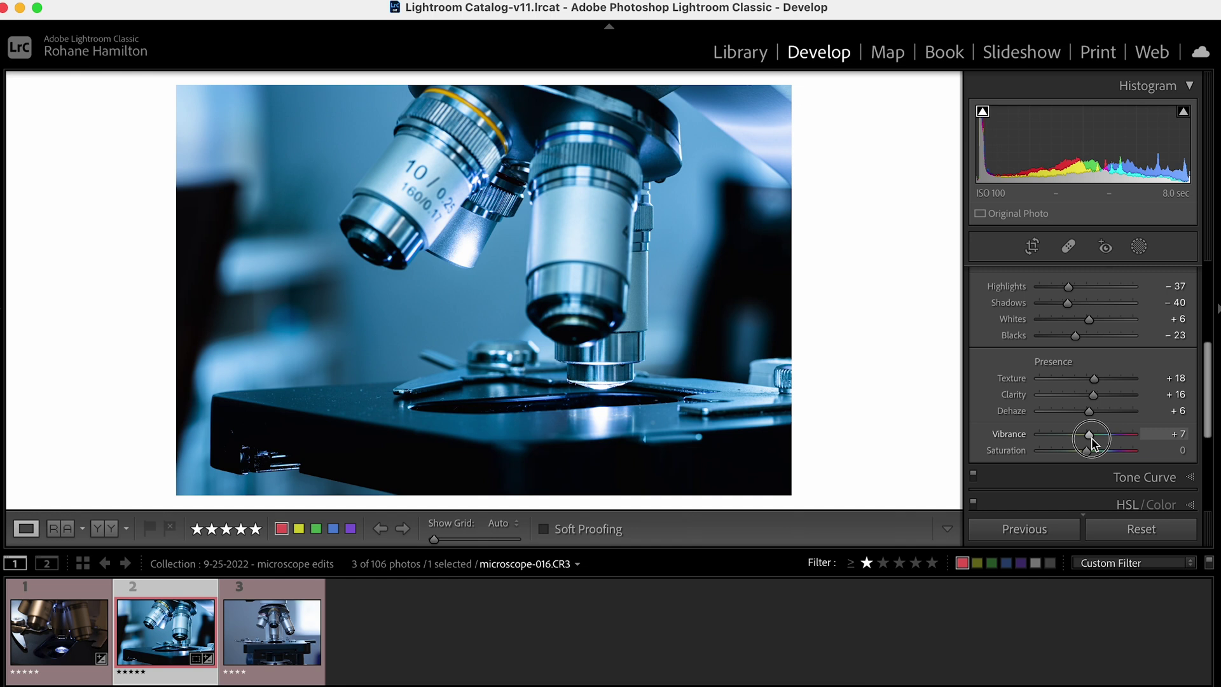
drag(1088, 451, 1085, 451)
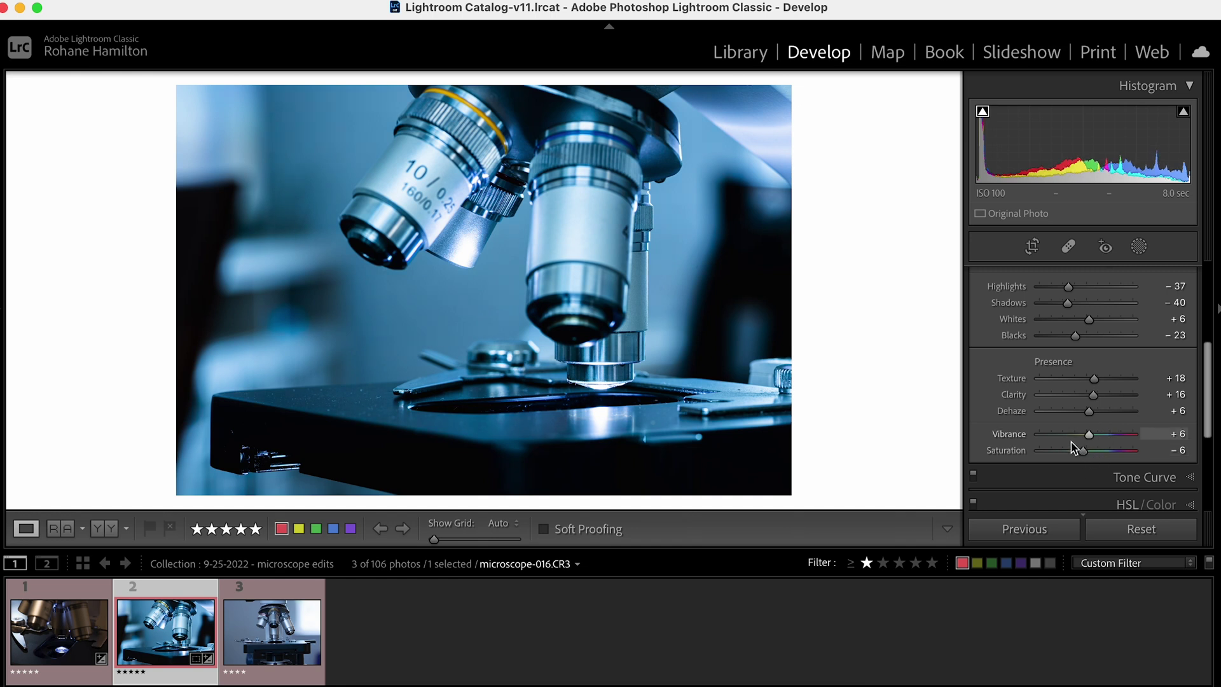
scroll(1074, 445, down, 4)
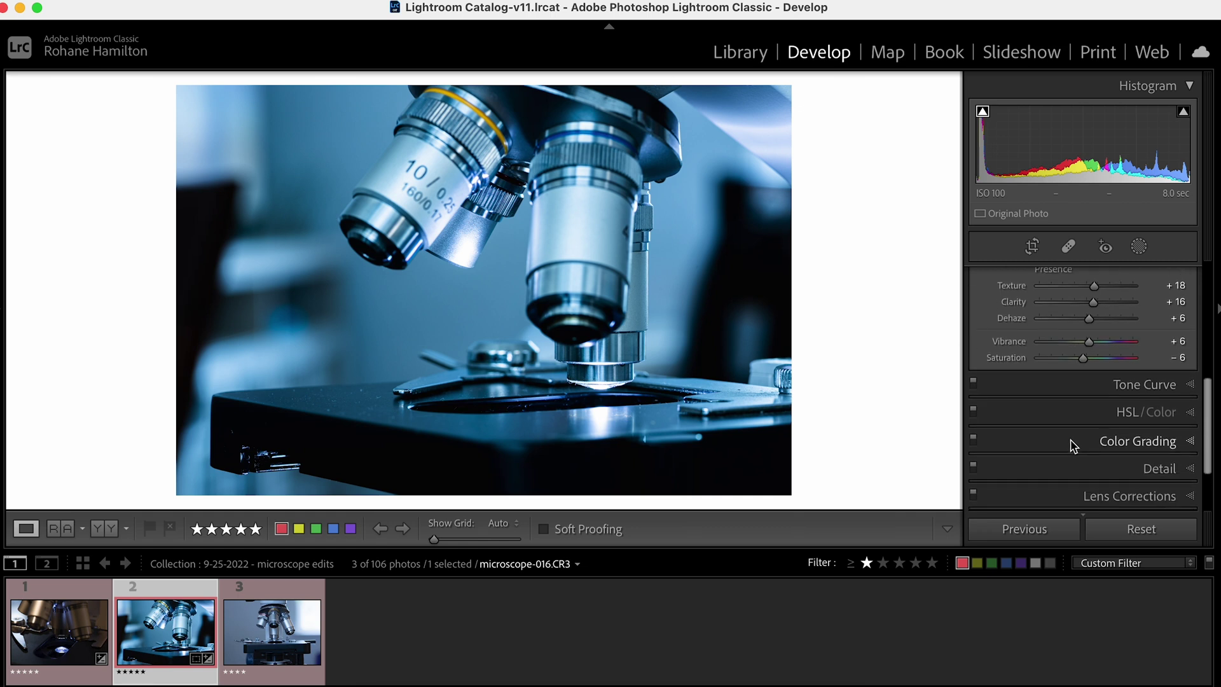
Step: In the Detail panel, set Sharpening Amount 52 and Masking 52, previewing the edge mask
scroll(1074, 445, down, 2)
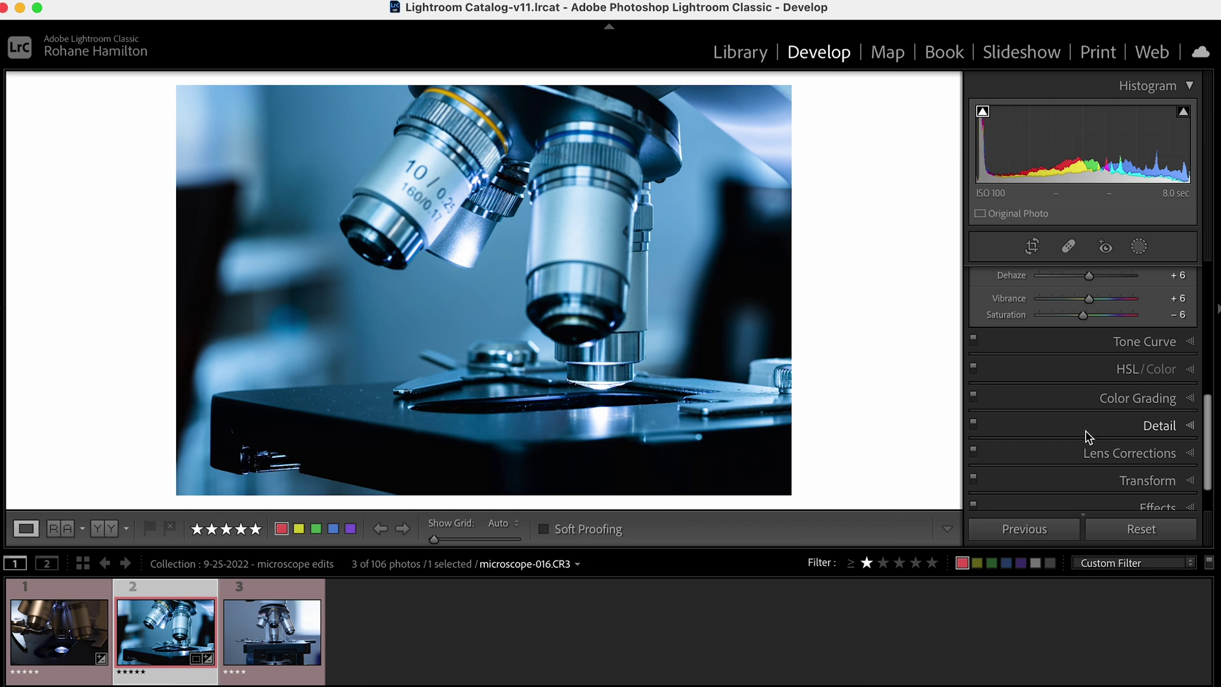
click(1089, 432)
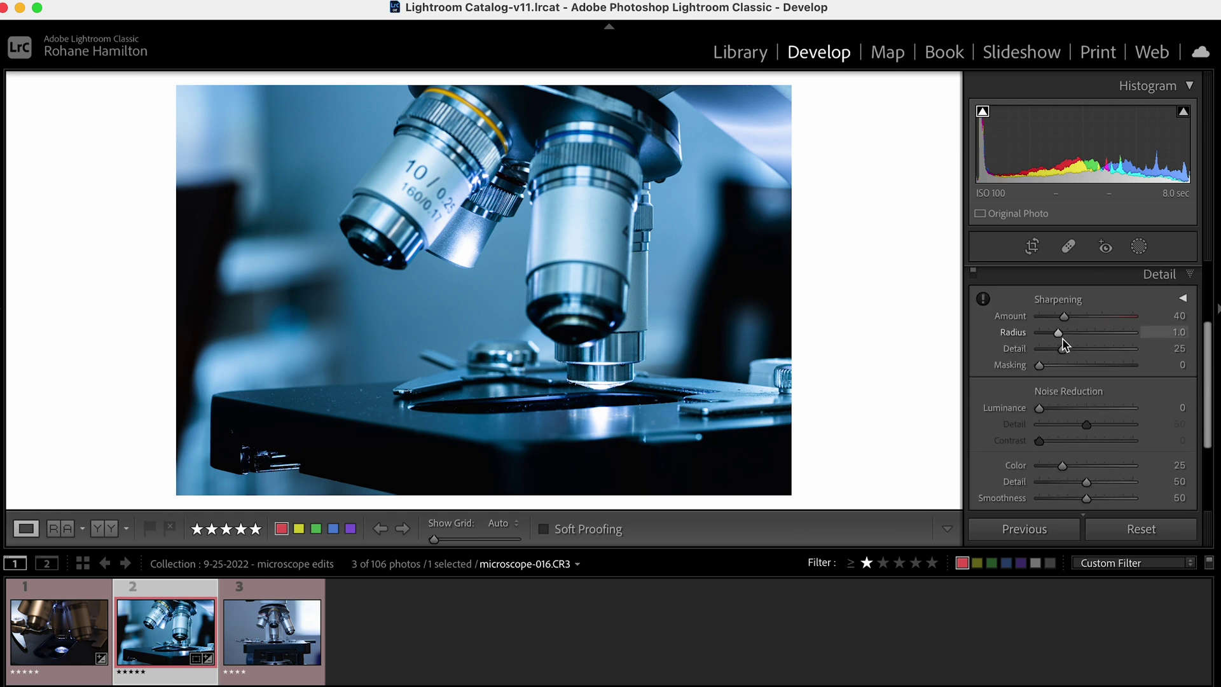
drag(1065, 317, 1075, 321)
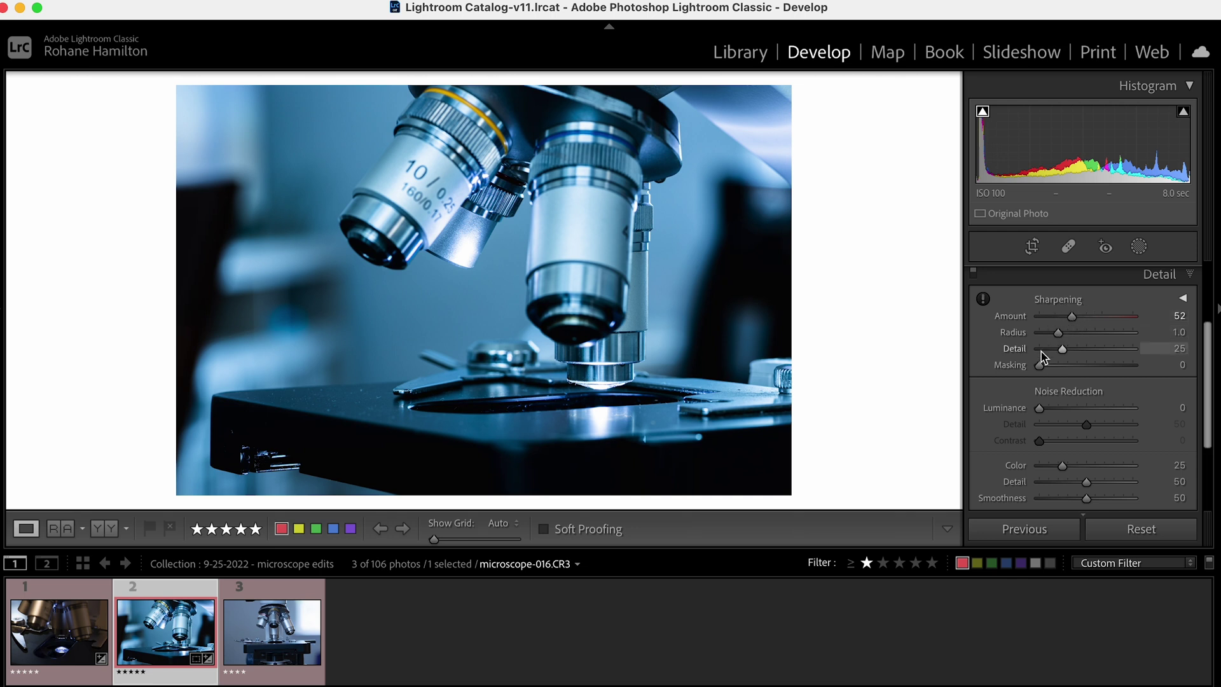
drag(1041, 367, 1091, 369)
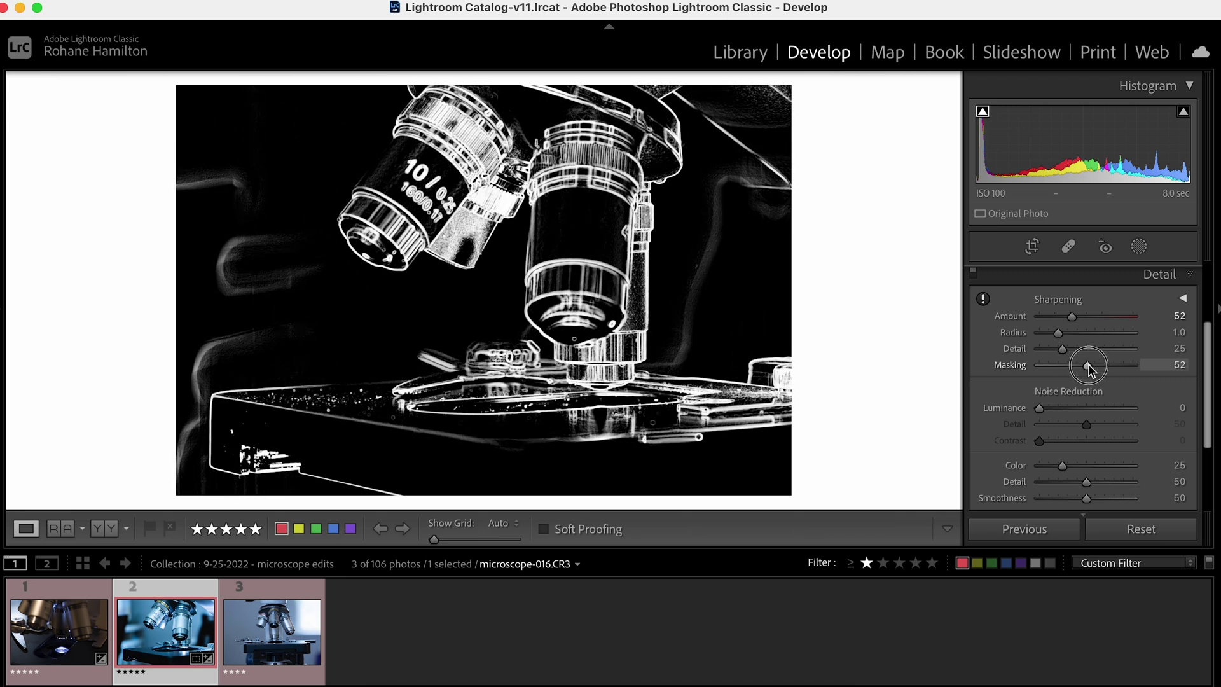
drag(1090, 369, 1089, 368)
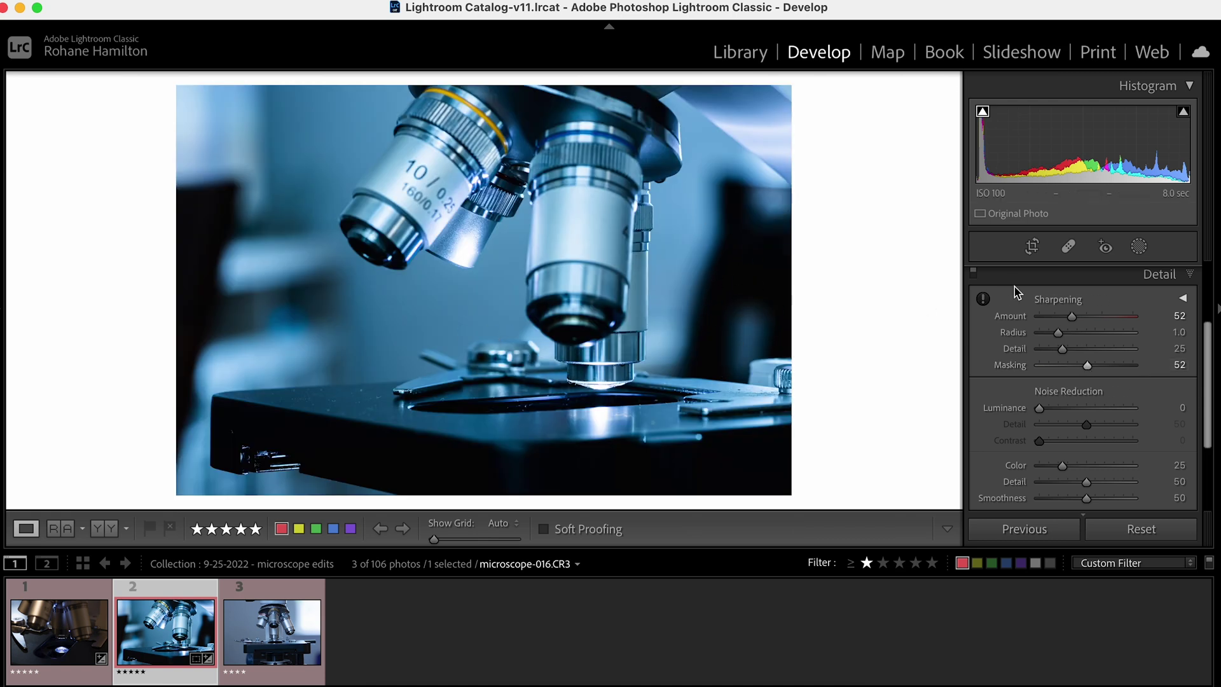
Step: Compare noise reduction on the zoomed blue background, settling Luminance at 17
scroll(1012, 357, down, 3)
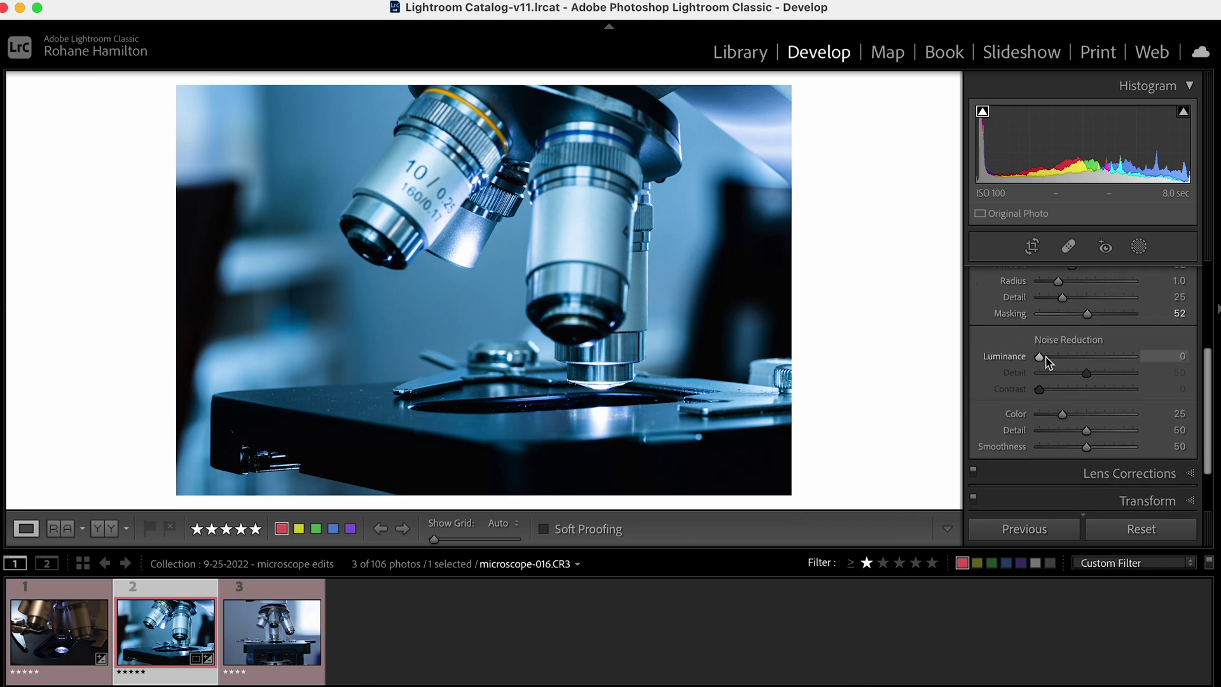
drag(1047, 357, 1056, 358)
click(338, 267)
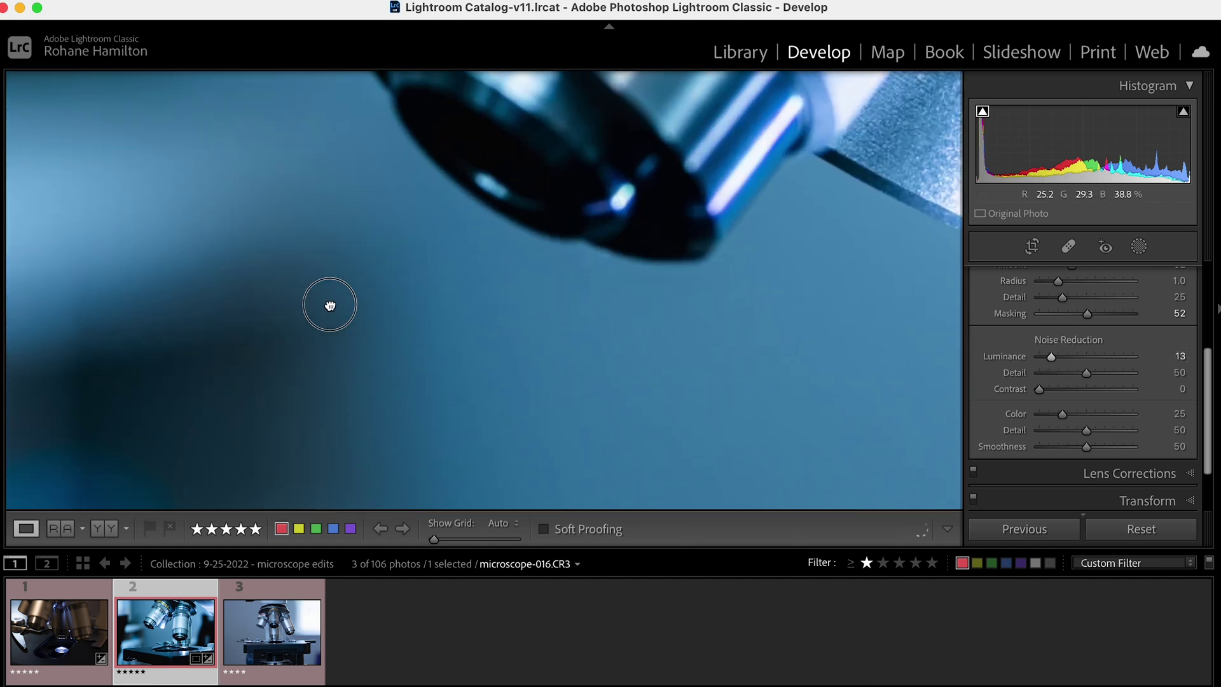
drag(327, 302, 518, 164)
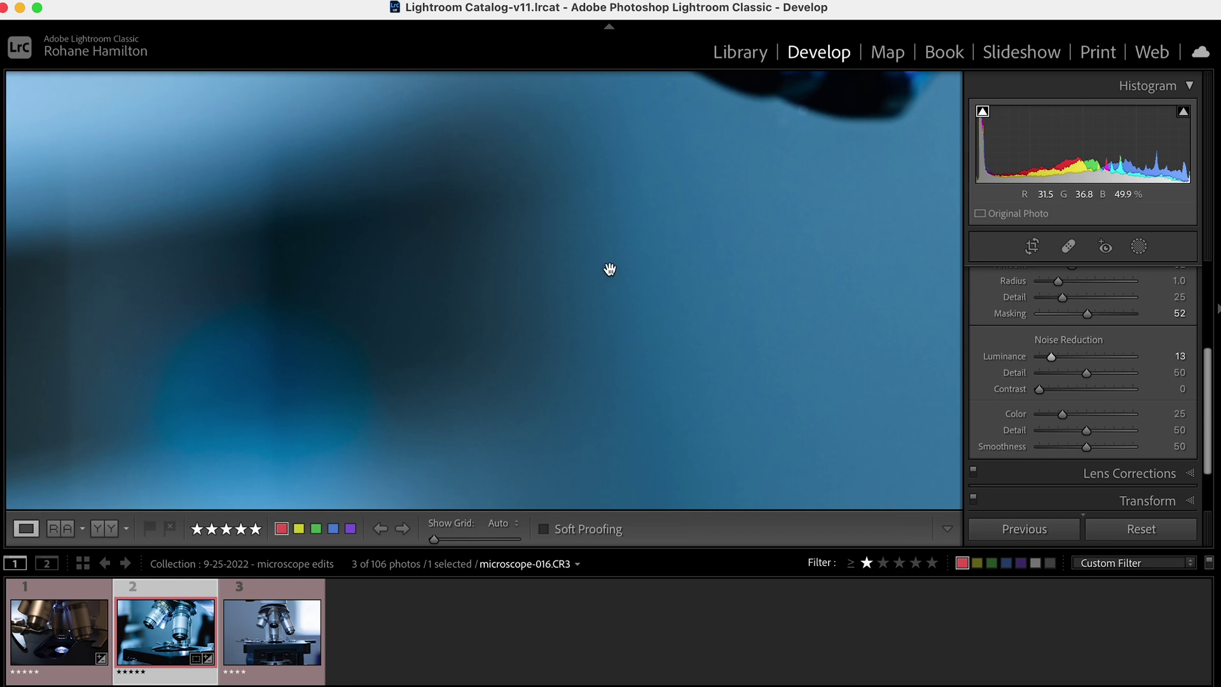
drag(1050, 357, 965, 356)
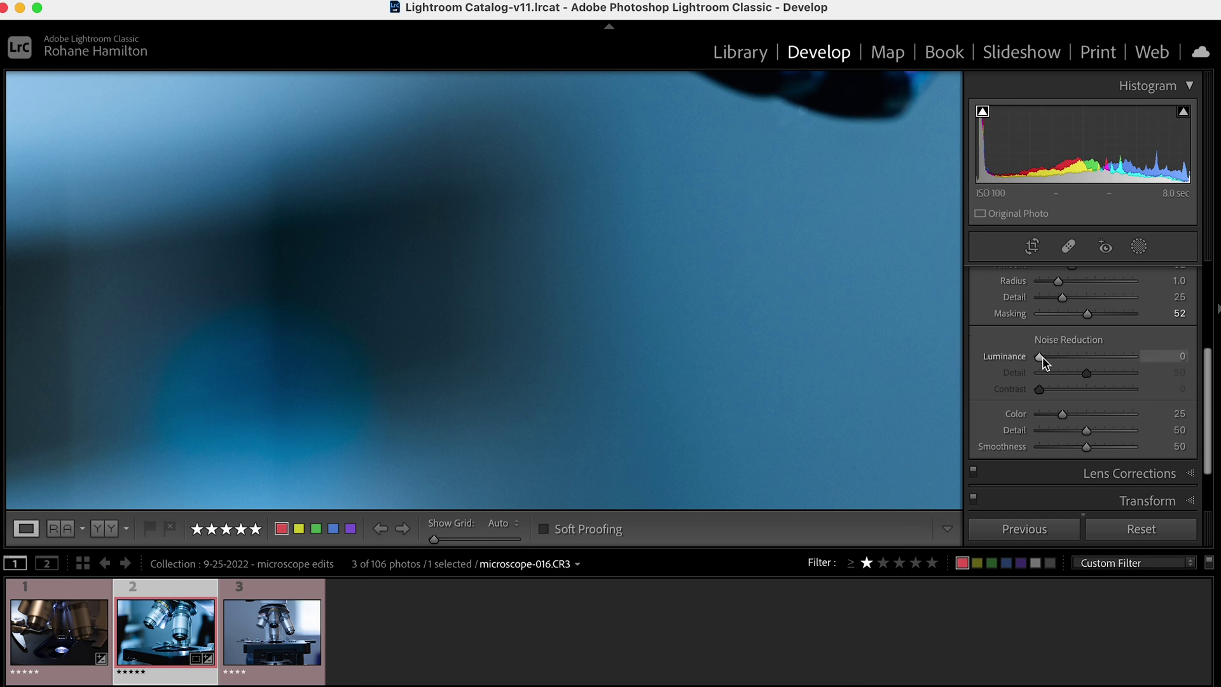
drag(1040, 357, 1060, 358)
drag(1063, 357, 1056, 359)
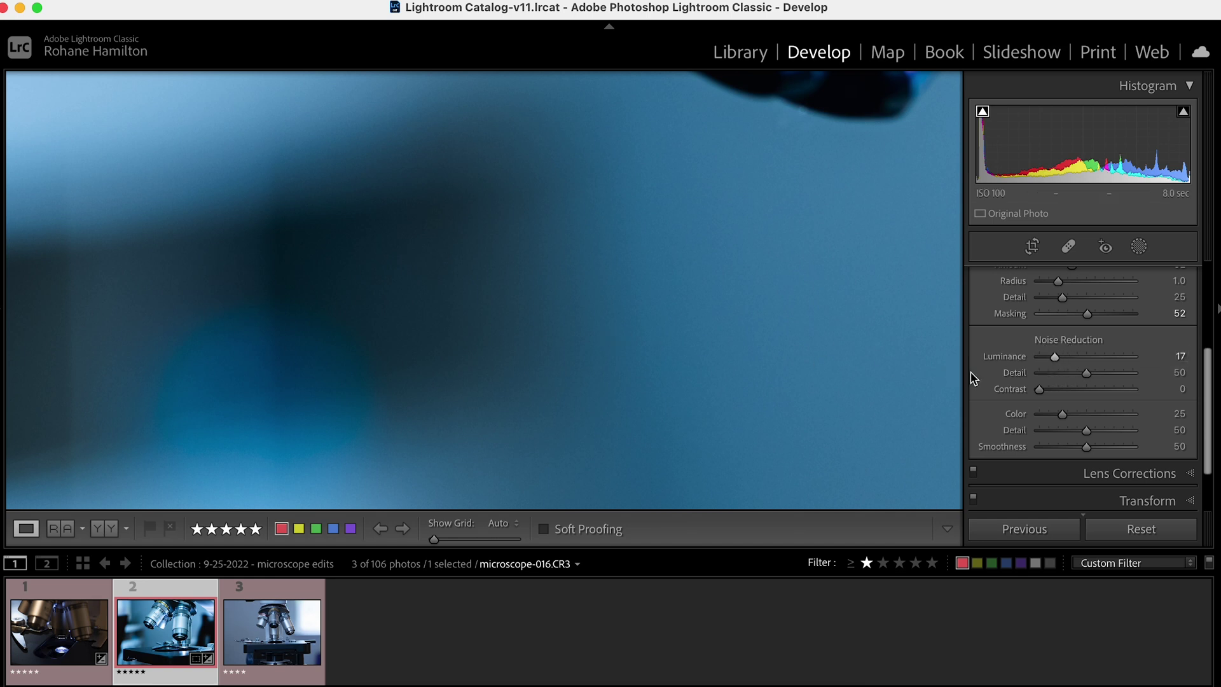
scroll(971, 375, down, 3)
Step: Show the whole photo and bring up the Manual tab of Lens Corrections
click(1005, 409)
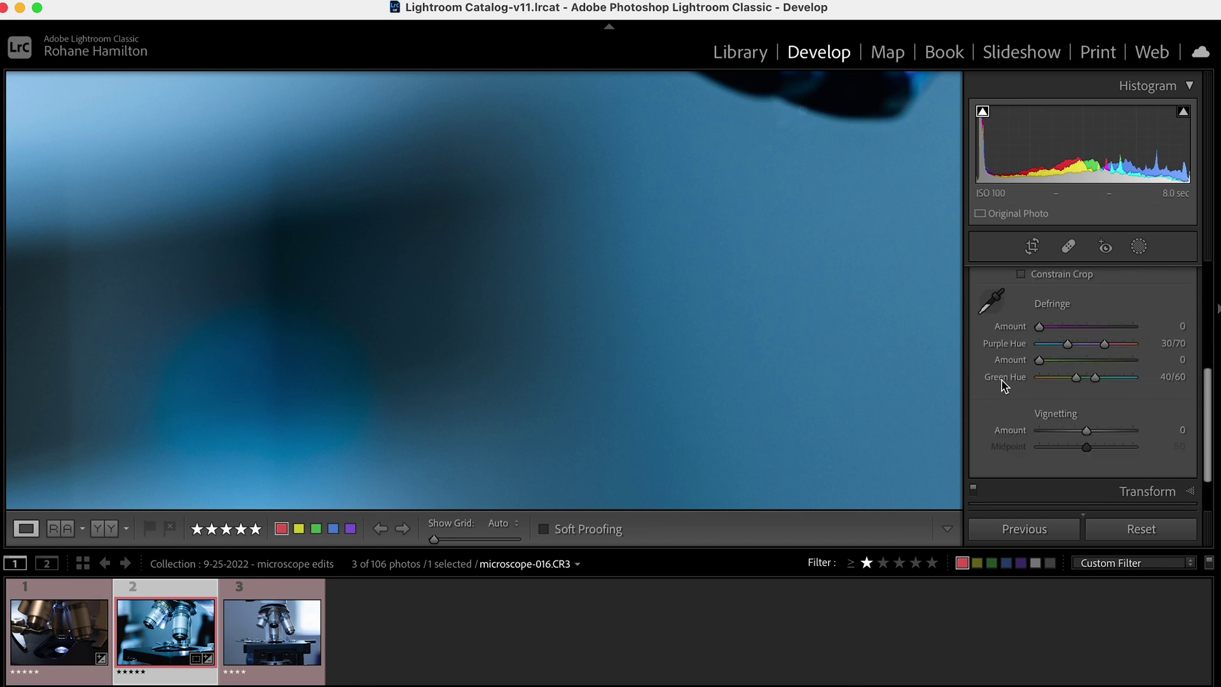
scroll(1003, 385, up, 5)
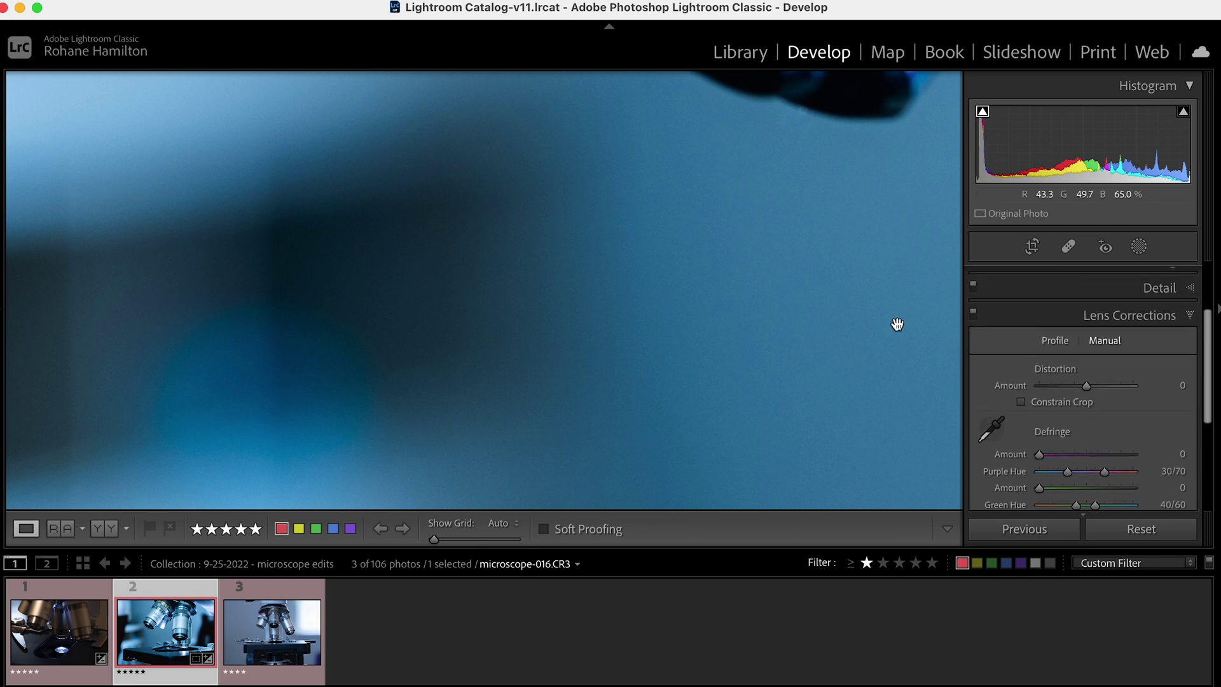
click(690, 409)
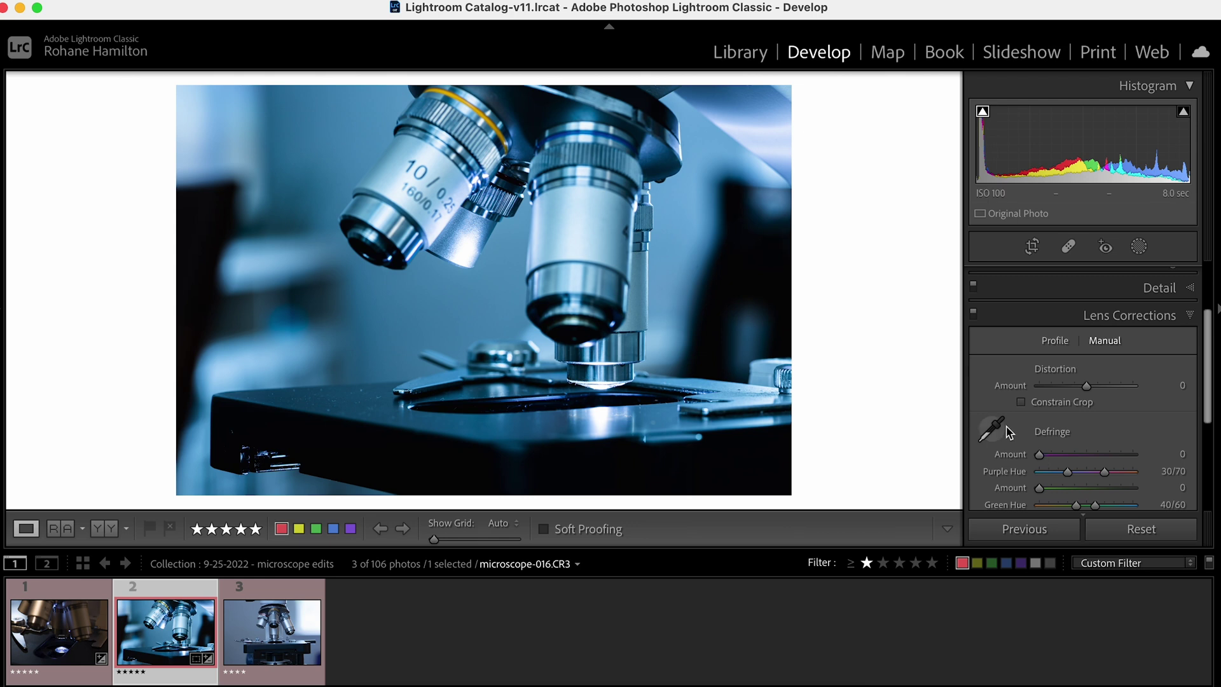
scroll(1050, 382, down, 1)
click(1055, 327)
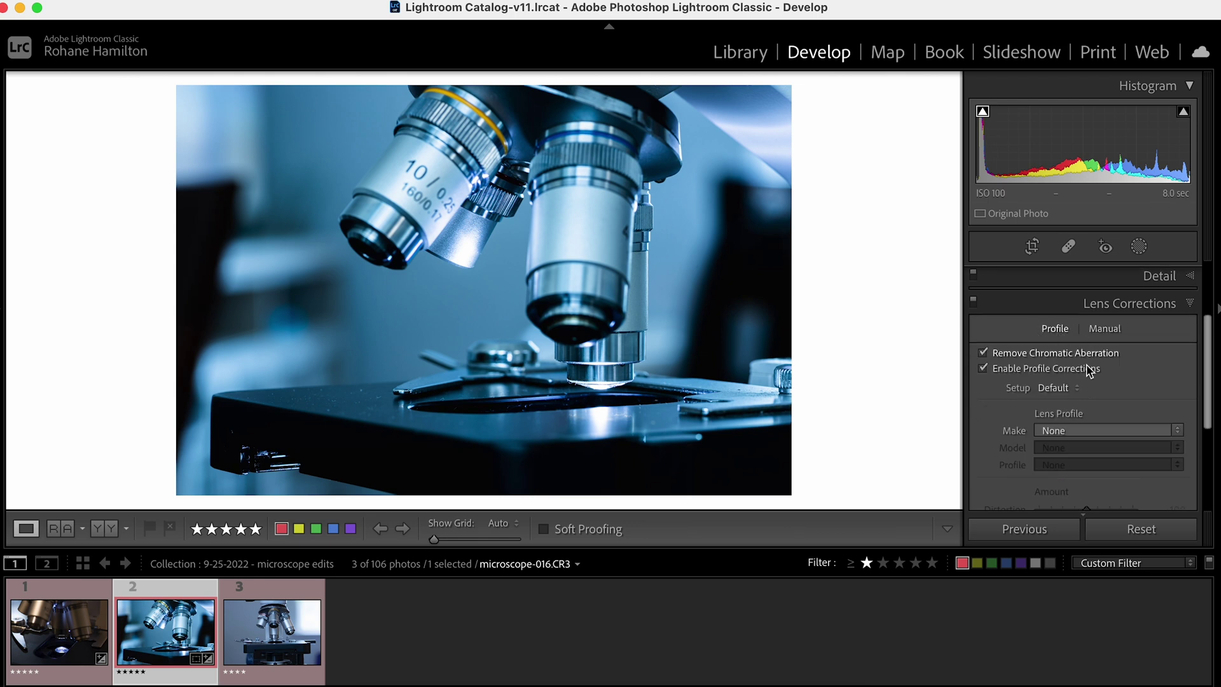
click(1105, 331)
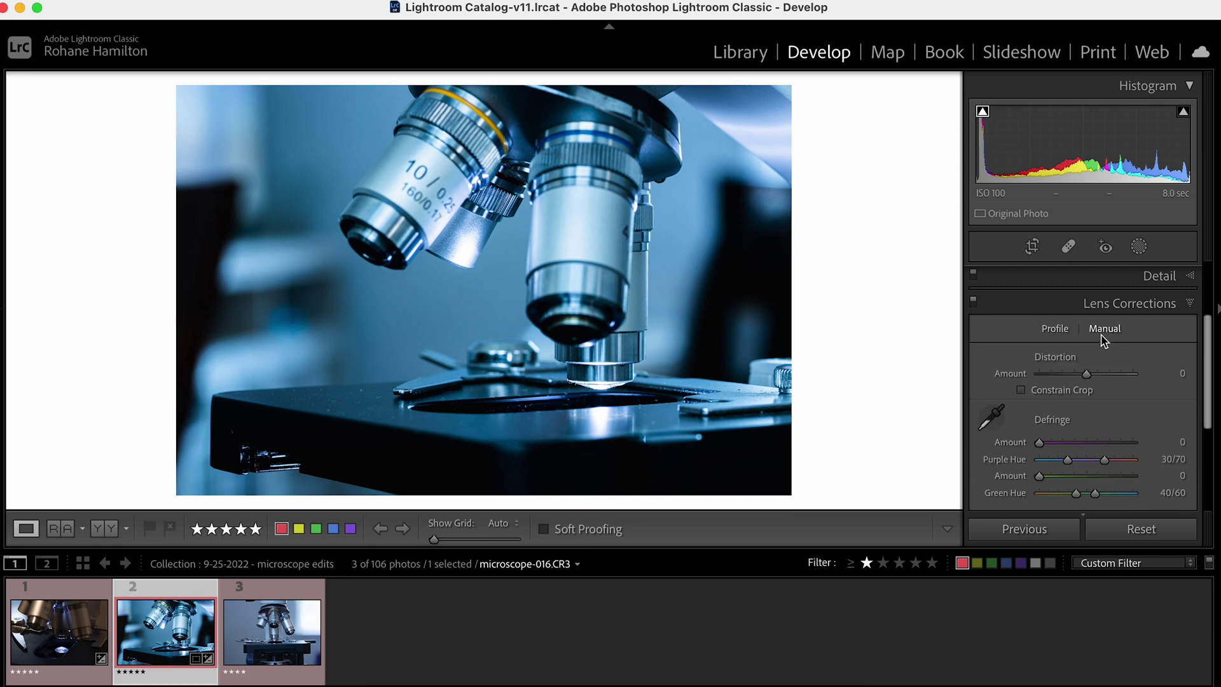
Step: Set purple Defringe Amount 7 and Purple Hue 27/70, checking the zoomed lens tip
mouse_move(1042, 446)
mouse_down()
mouse_move(1078, 450)
mouse_move(1058, 447)
mouse_up()
click(617, 386)
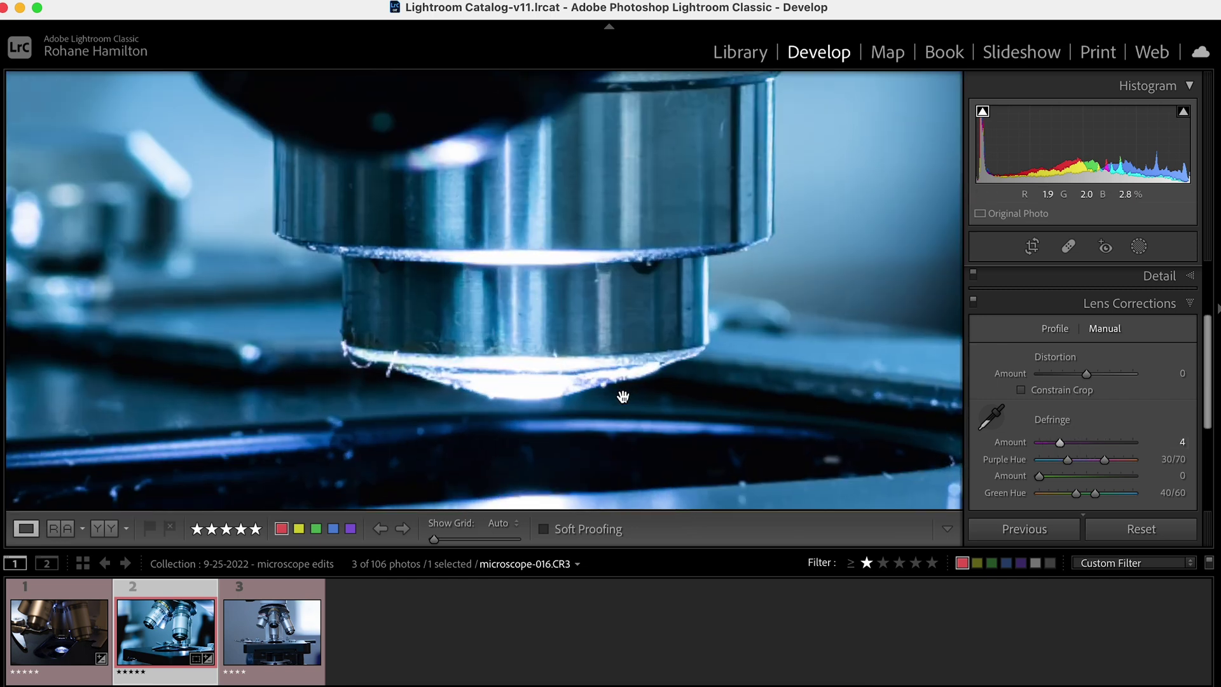
drag(1059, 442, 1037, 442)
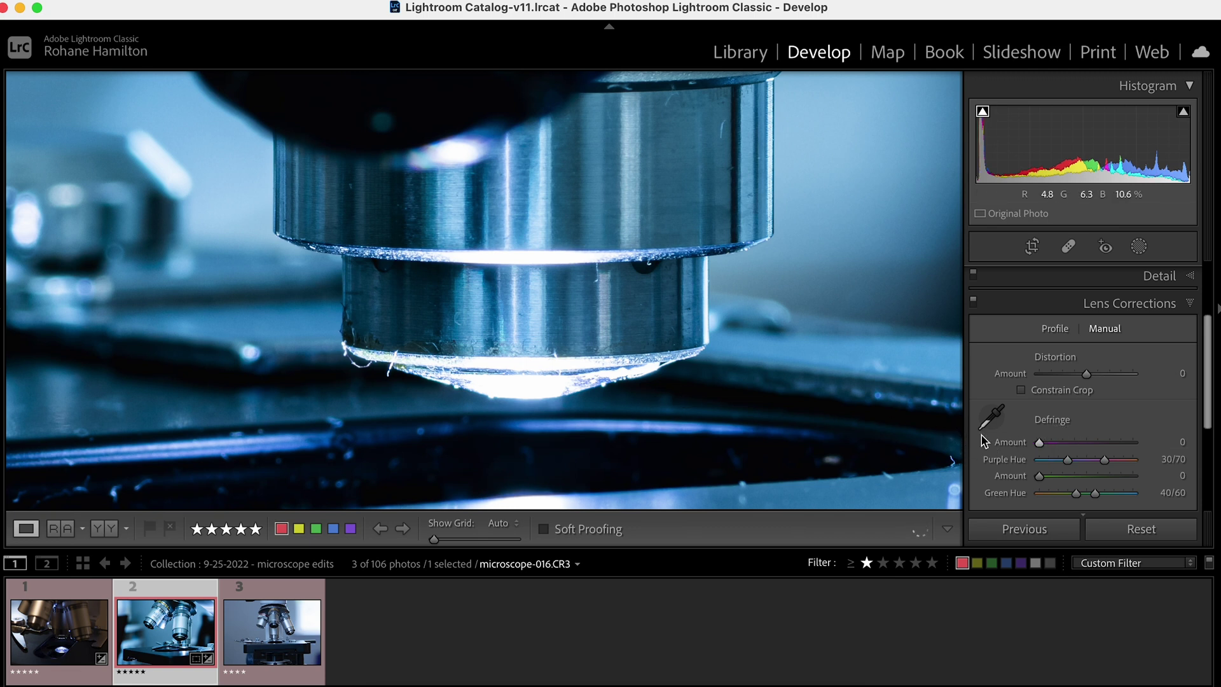
mouse_move(1047, 445)
mouse_down()
mouse_move(1101, 449)
mouse_move(973, 447)
mouse_move(1085, 445)
mouse_move(1069, 445)
mouse_move(1063, 462)
mouse_up()
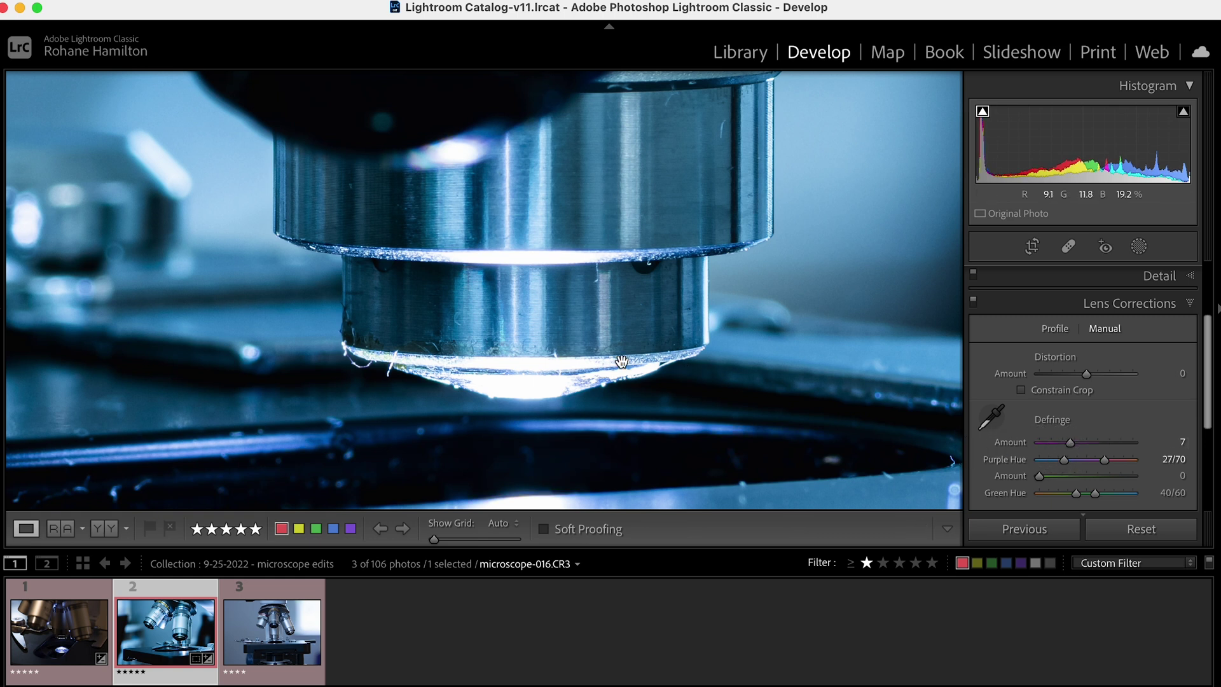
click(586, 353)
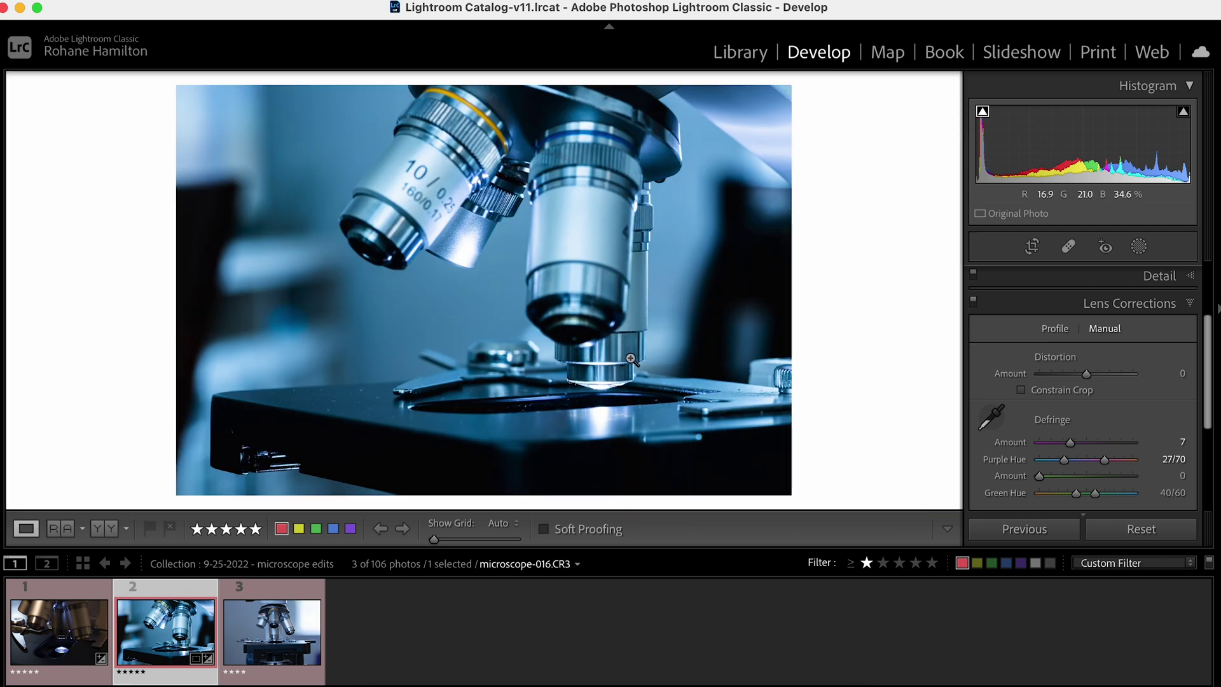
Step: Raise Contrast in the Basic panel from +49 to +61
scroll(1017, 456, down, 3)
scroll(1018, 455, down, 4)
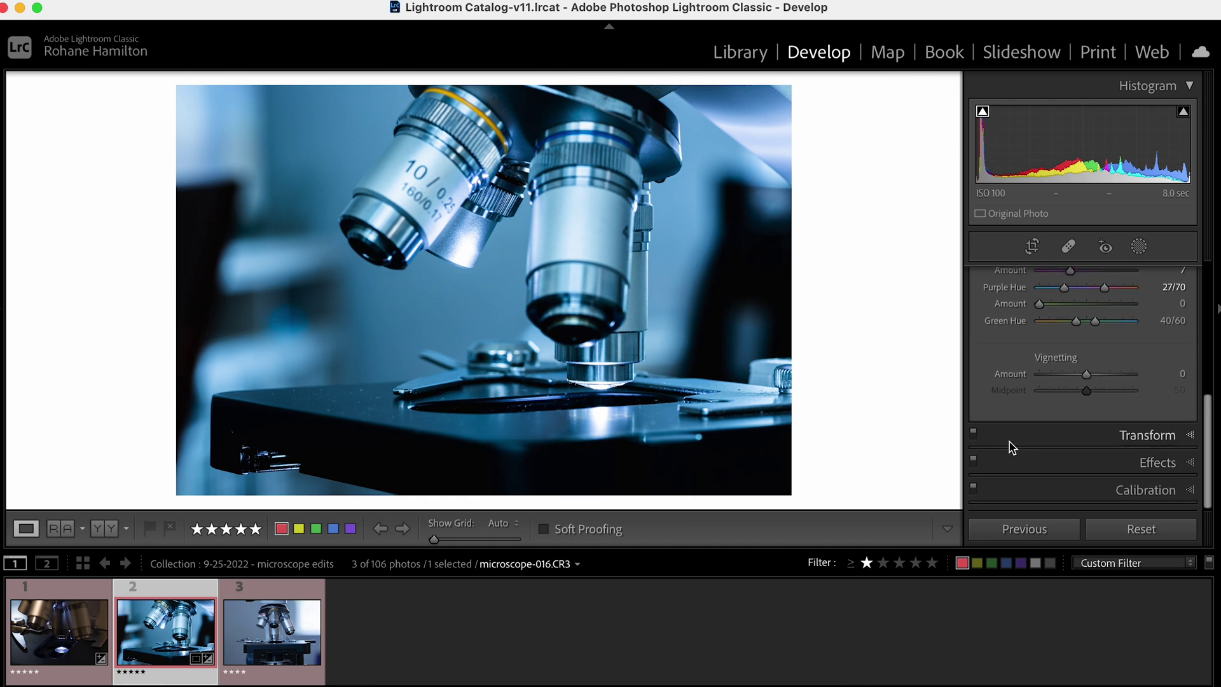
scroll(1020, 426, up, 10)
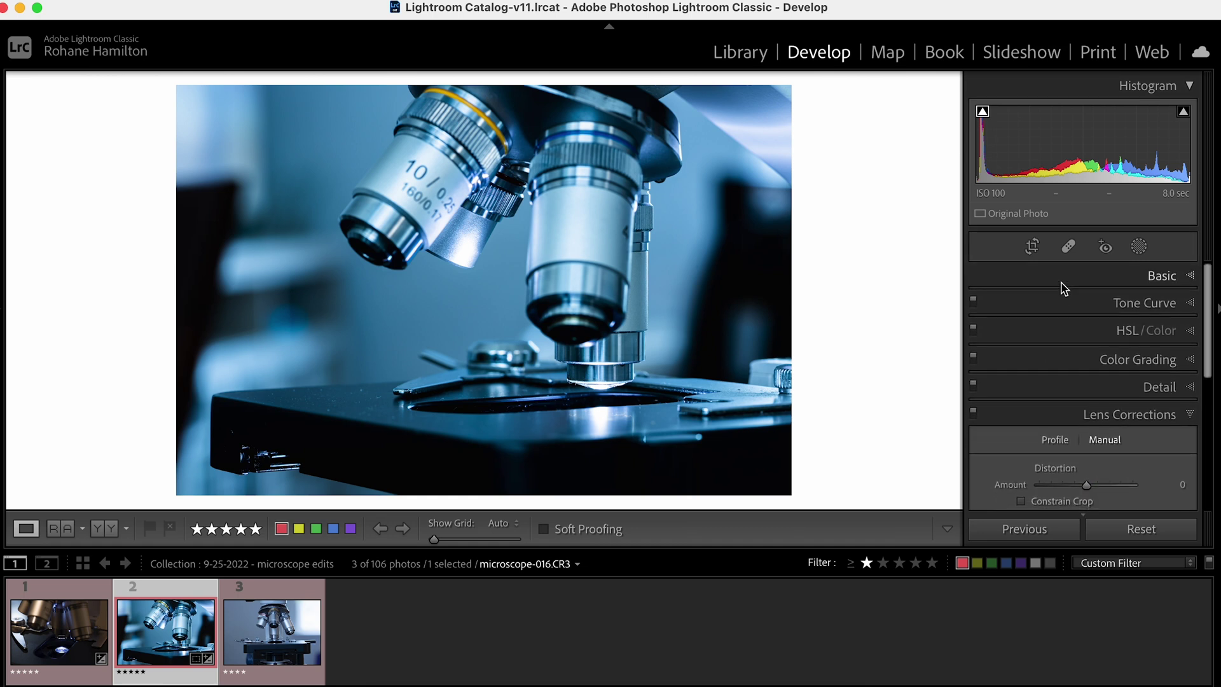
click(1065, 280)
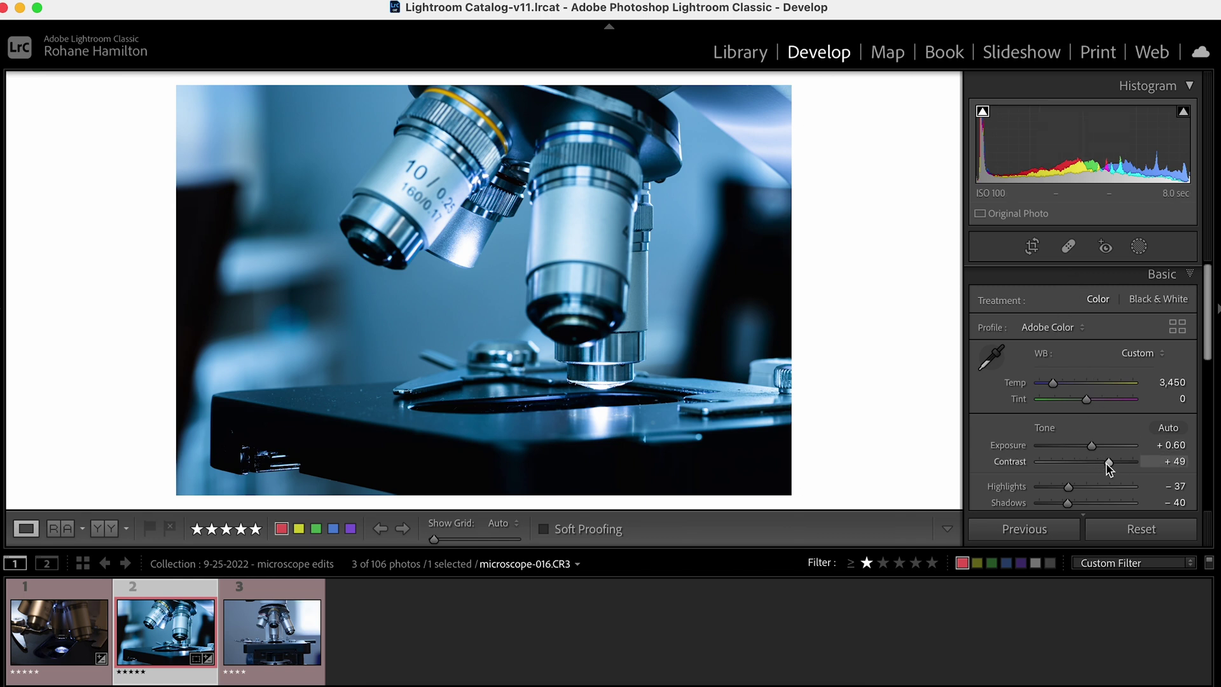
drag(1109, 469, 1115, 468)
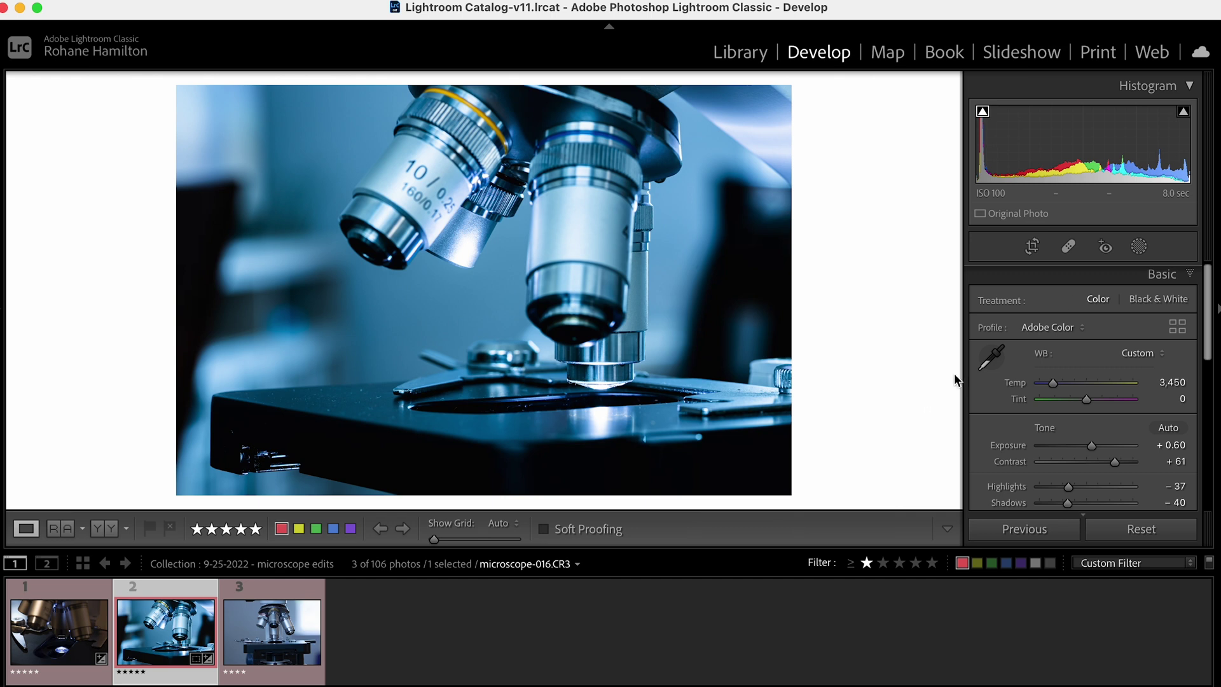
click(1037, 250)
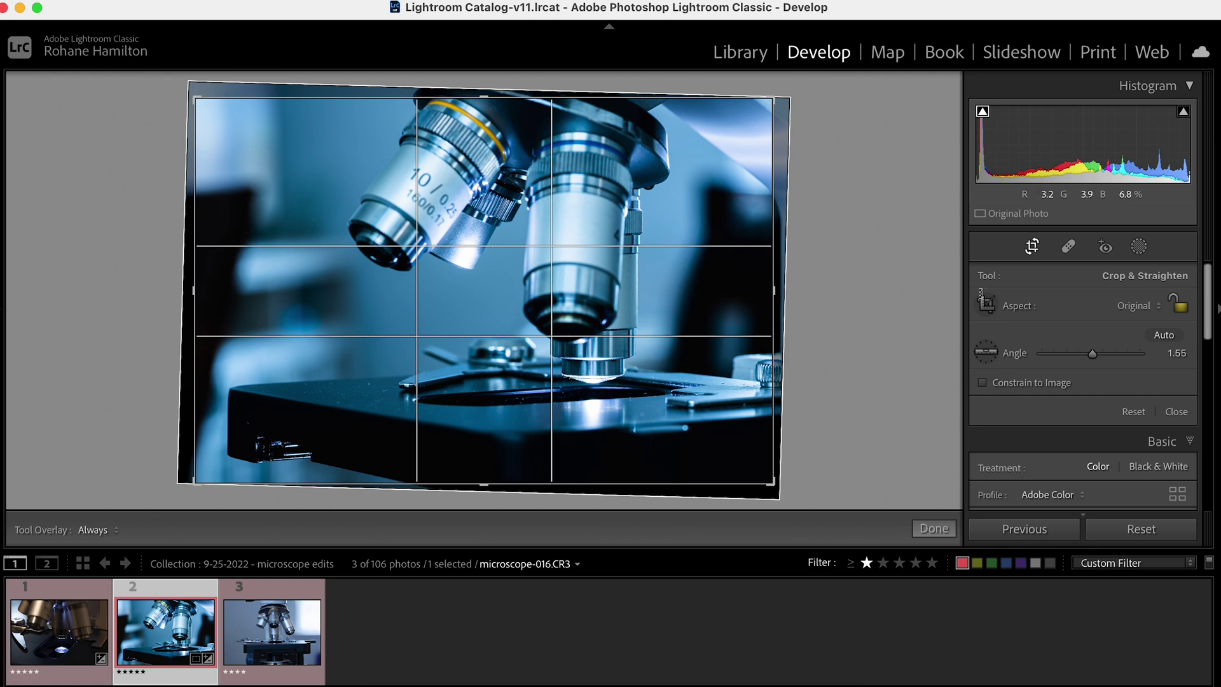
Step: Trace the microscope's vertical edge with the Straighten level for a 1.68 angle, then commit the crop
click(997, 351)
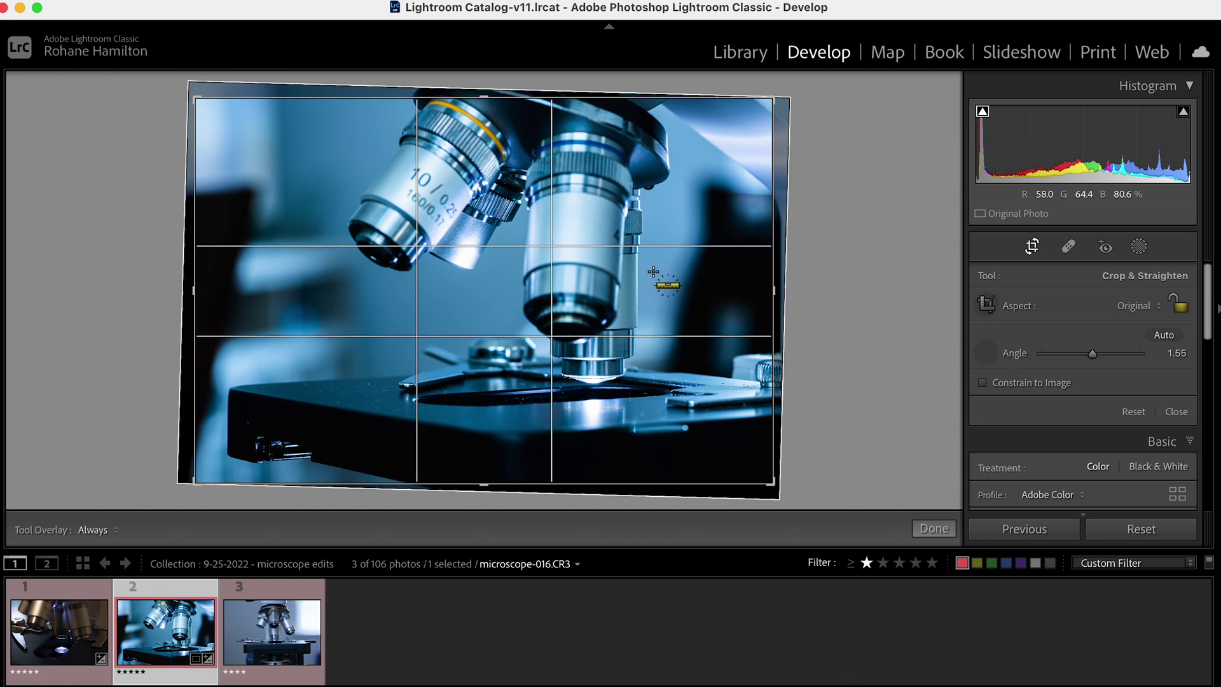
drag(640, 259, 639, 374)
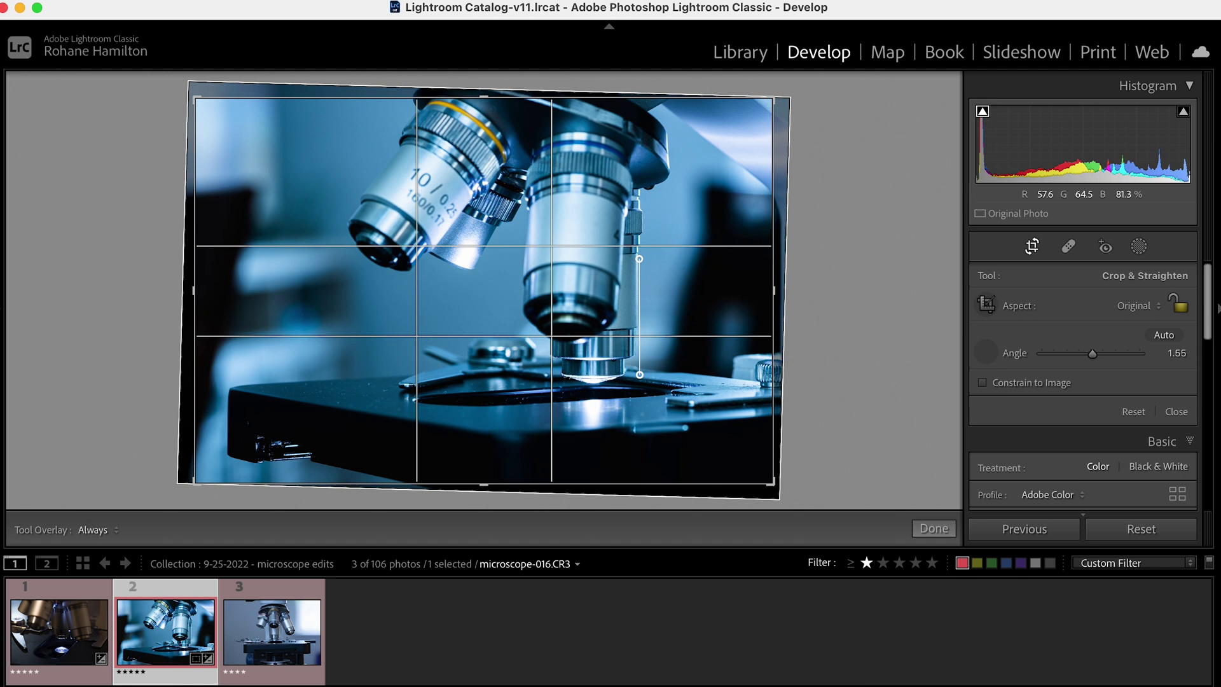
drag(639, 374, 639, 375)
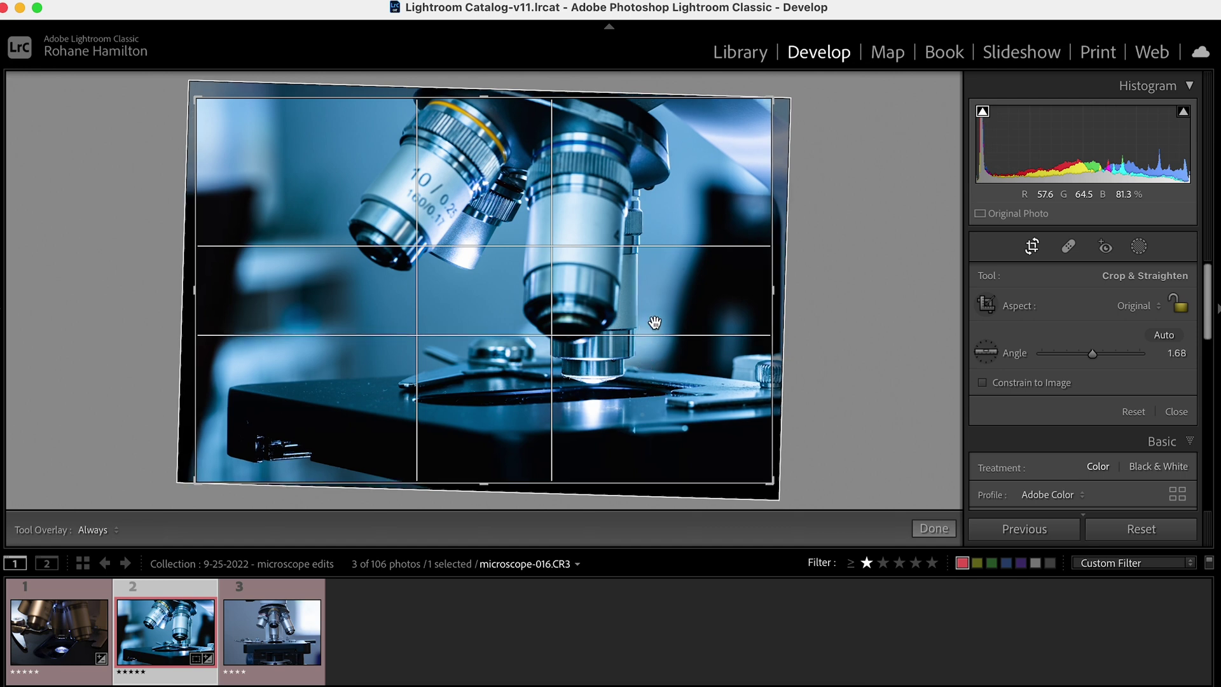
click(986, 352)
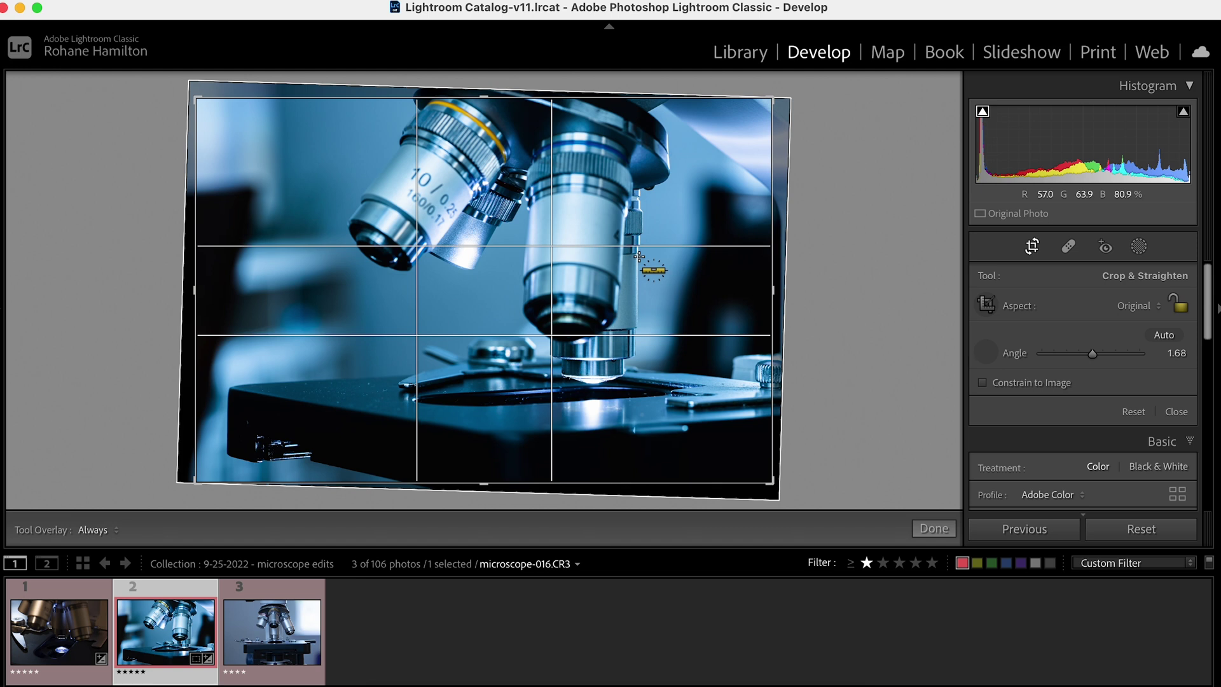
mouse_move(639, 289)
mouse_down()
mouse_move(639, 363)
mouse_move(621, 322)
mouse_move(831, 333)
mouse_move(673, 322)
mouse_move(731, 327)
mouse_up()
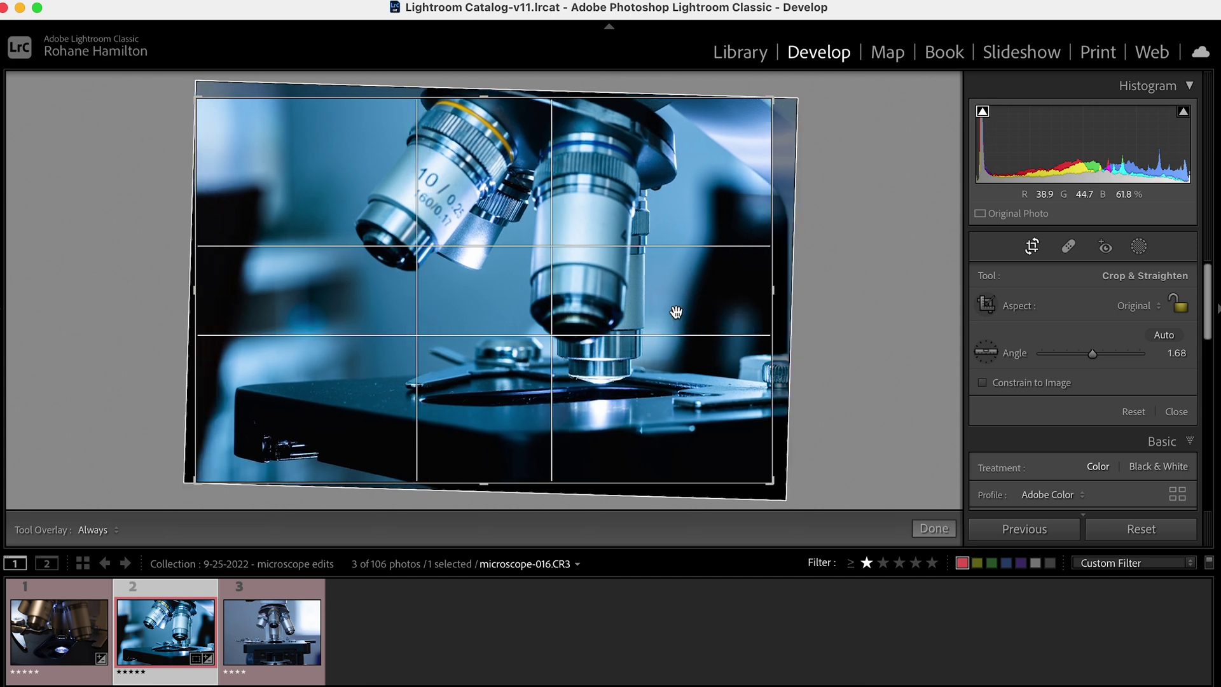
key(Return)
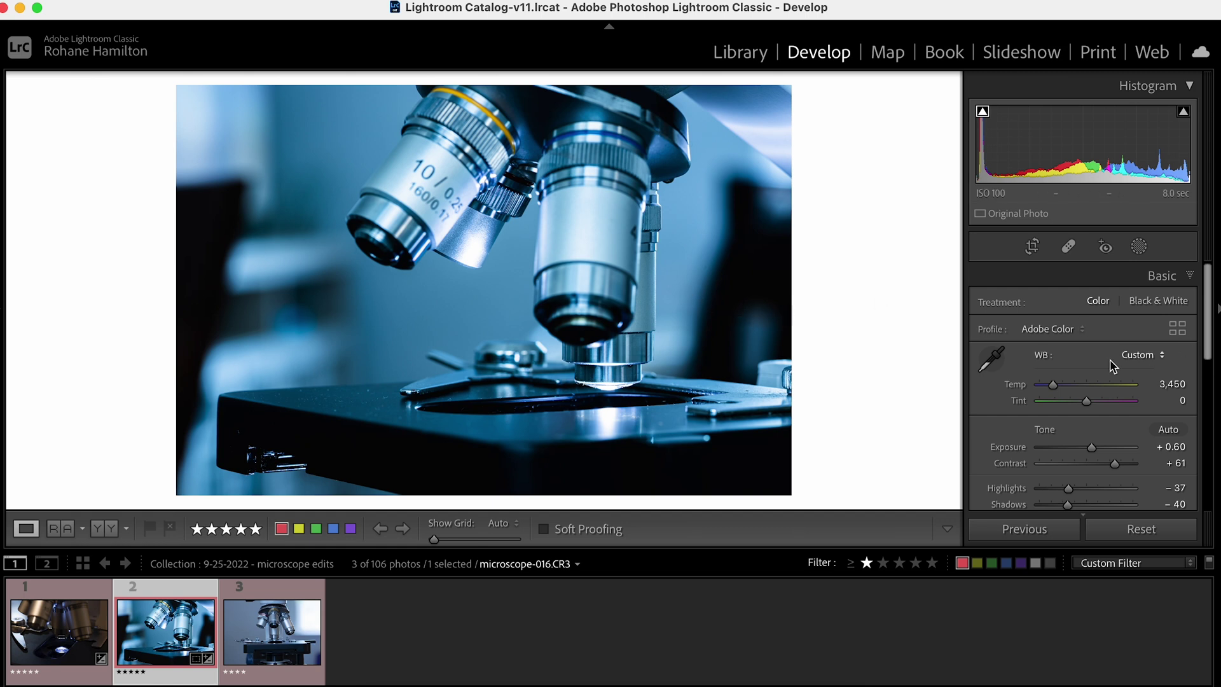
scroll(1077, 431, down, 5)
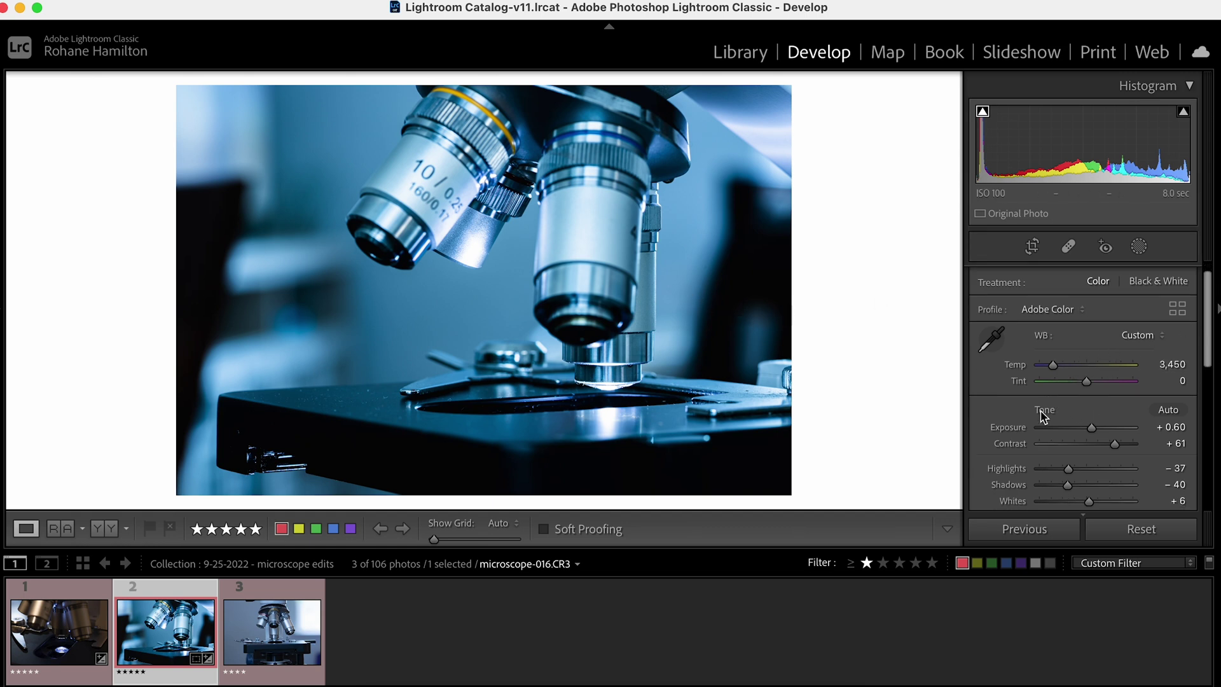
scroll(1075, 394, up, 4)
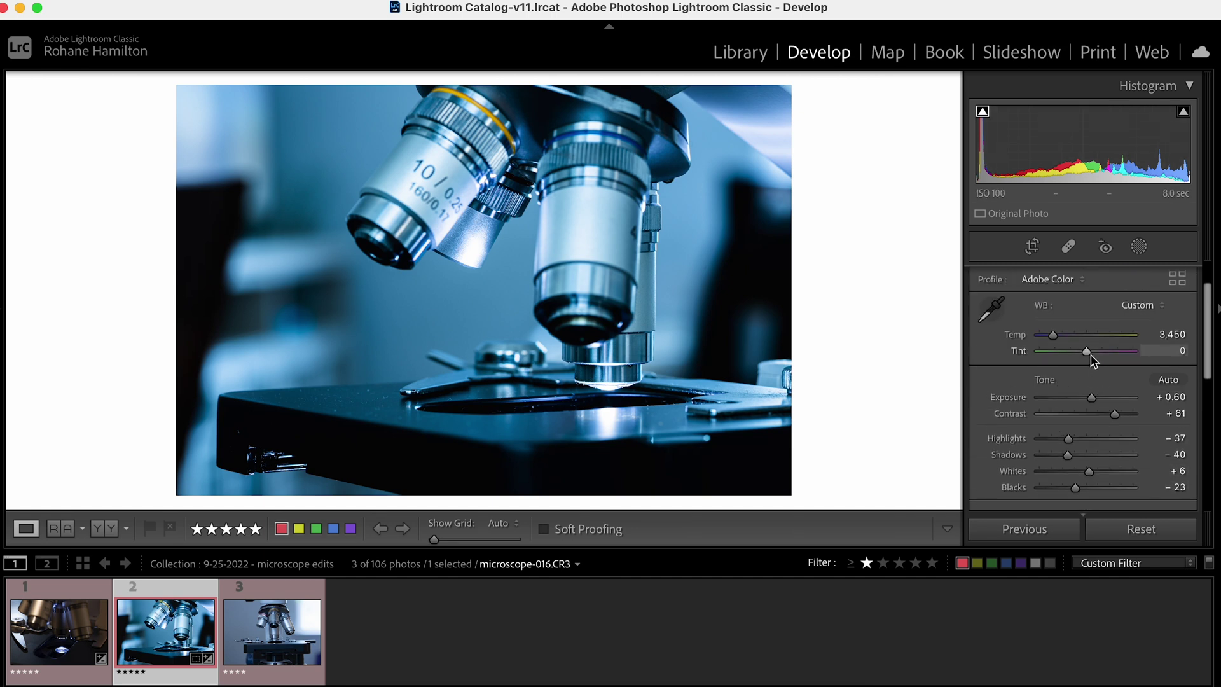
mouse_move(1087, 352)
mouse_down()
mouse_move(1072, 355)
mouse_move(1084, 357)
mouse_up()
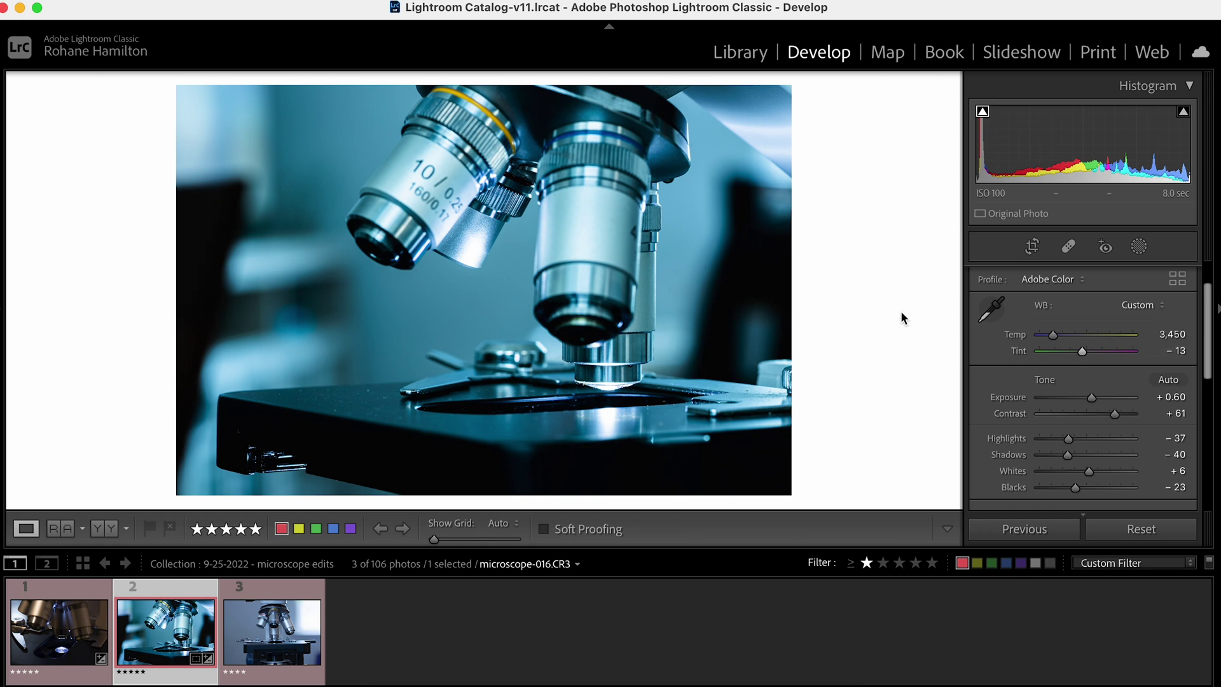
key(backslash)
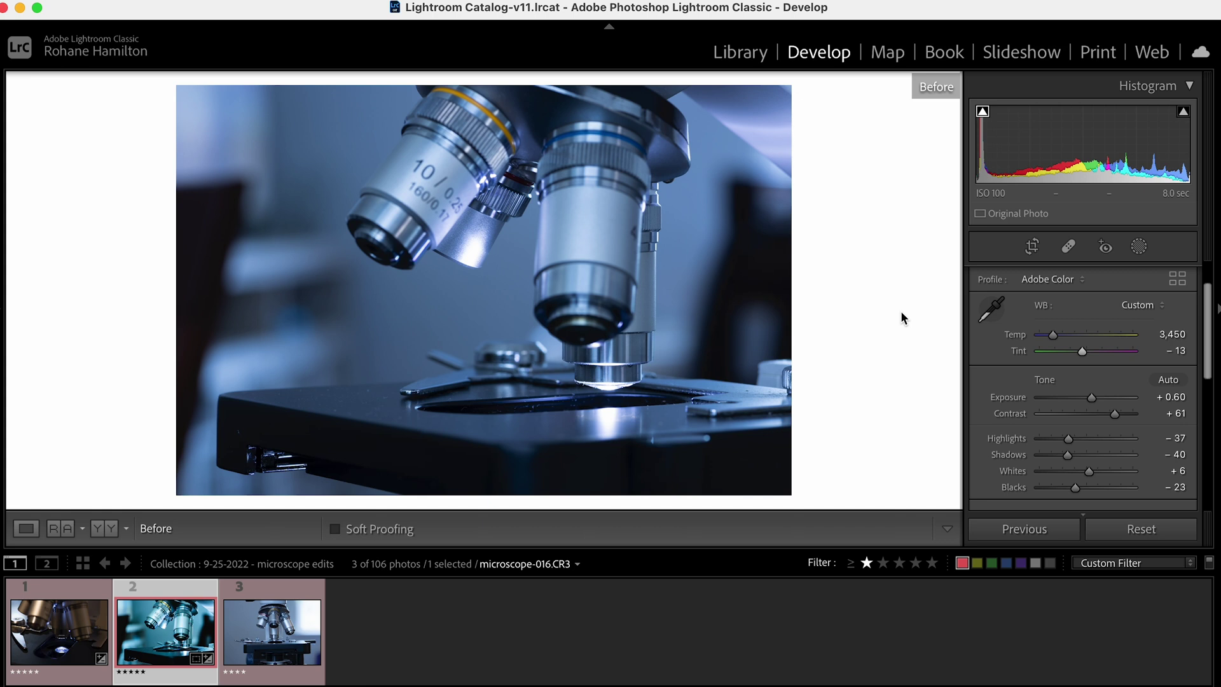
key(backslash)
key(backslash)
key(backslash)
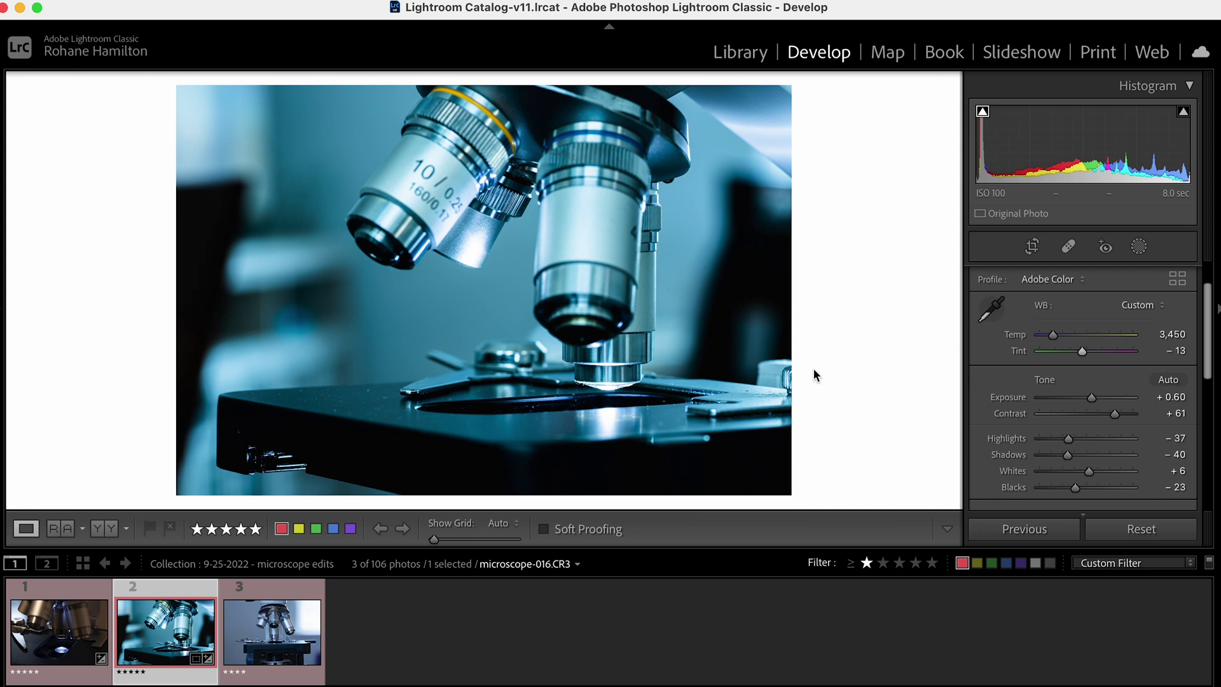
super+click(288, 615)
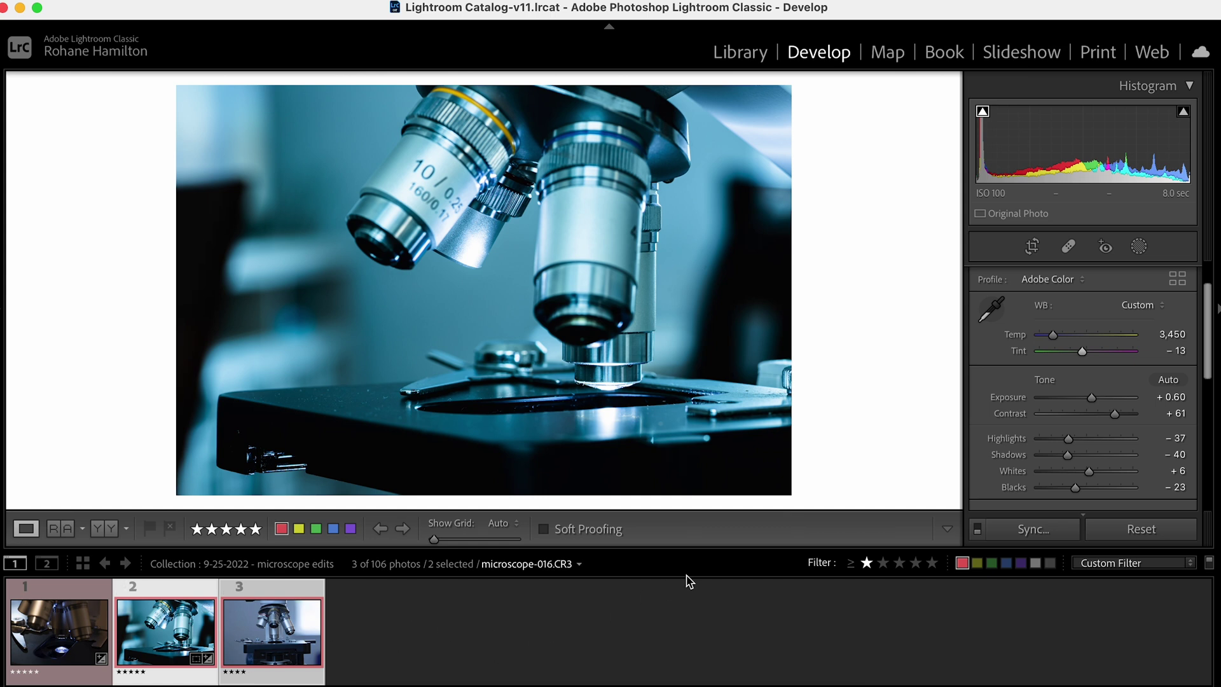
Step: Synchronize microscope-016's cool-blue settings onto microscope-024, then select microscope-024 on its own
click(1035, 530)
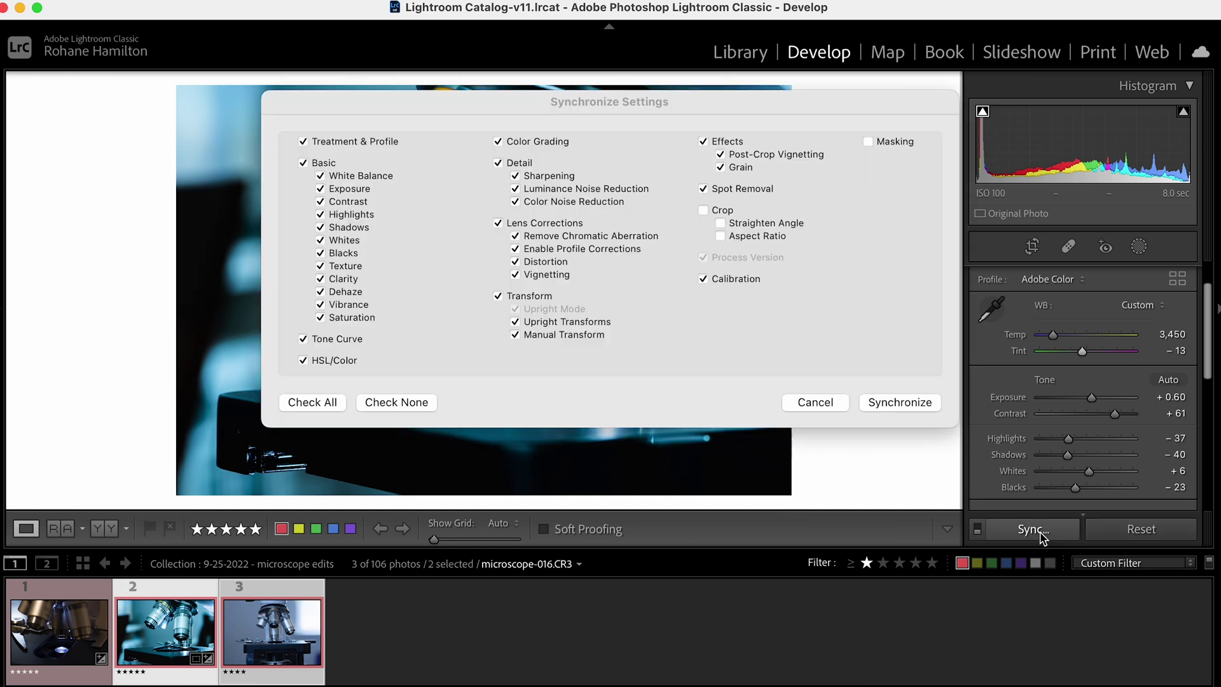
click(906, 402)
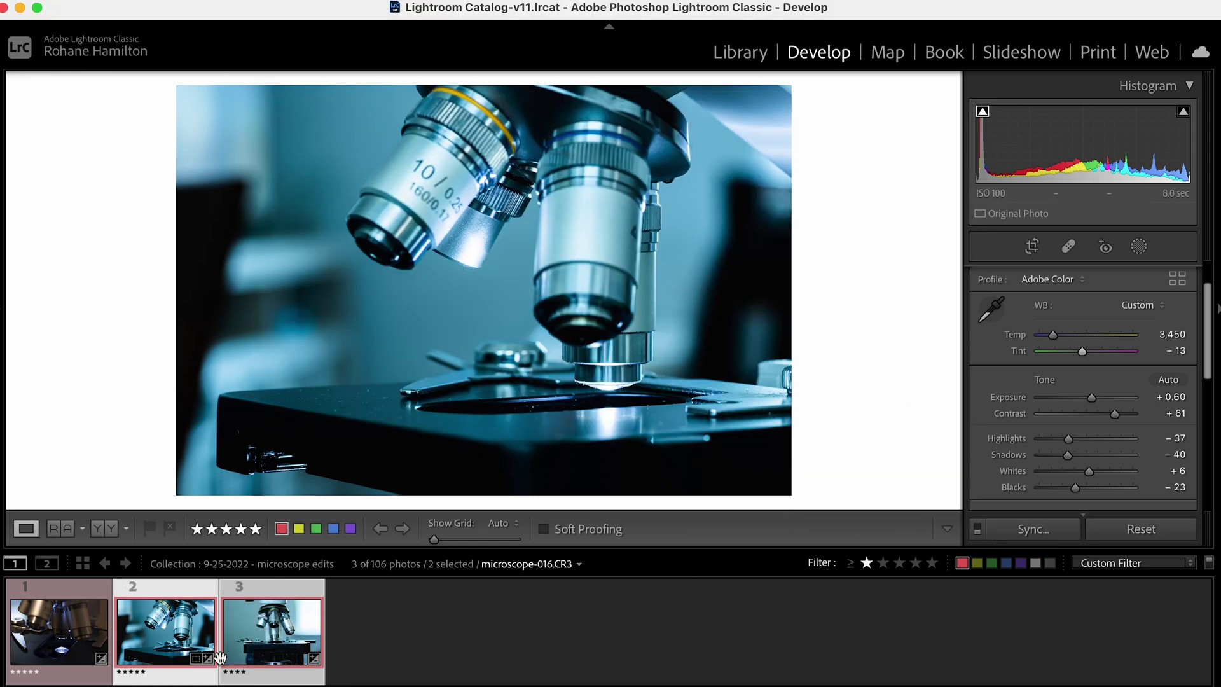
click(299, 671)
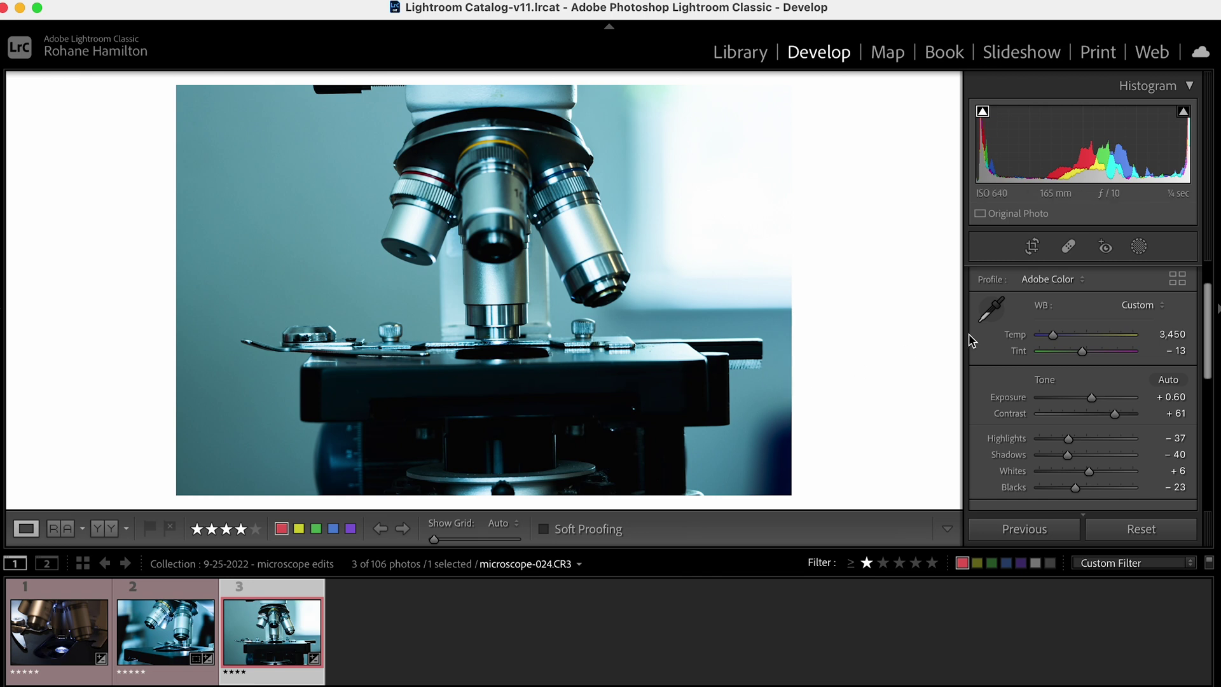
Step: Straighten microscope-024 by 0.85° using the Angle level tool along the microscope
click(1032, 246)
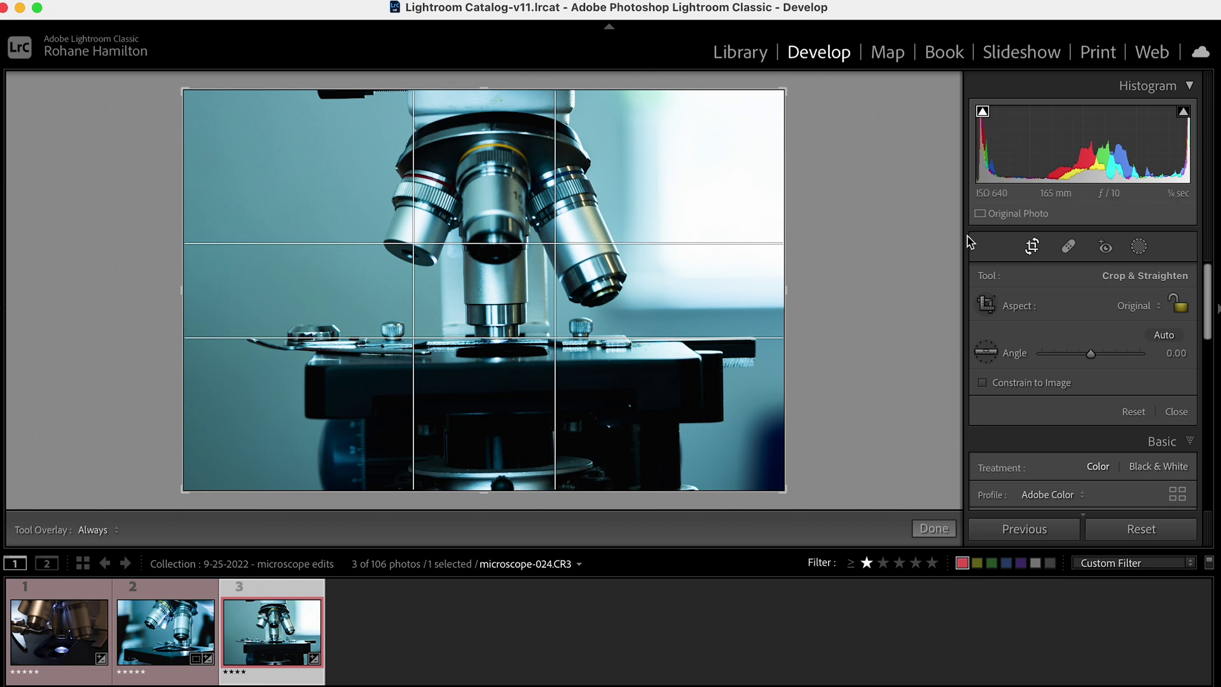
click(986, 352)
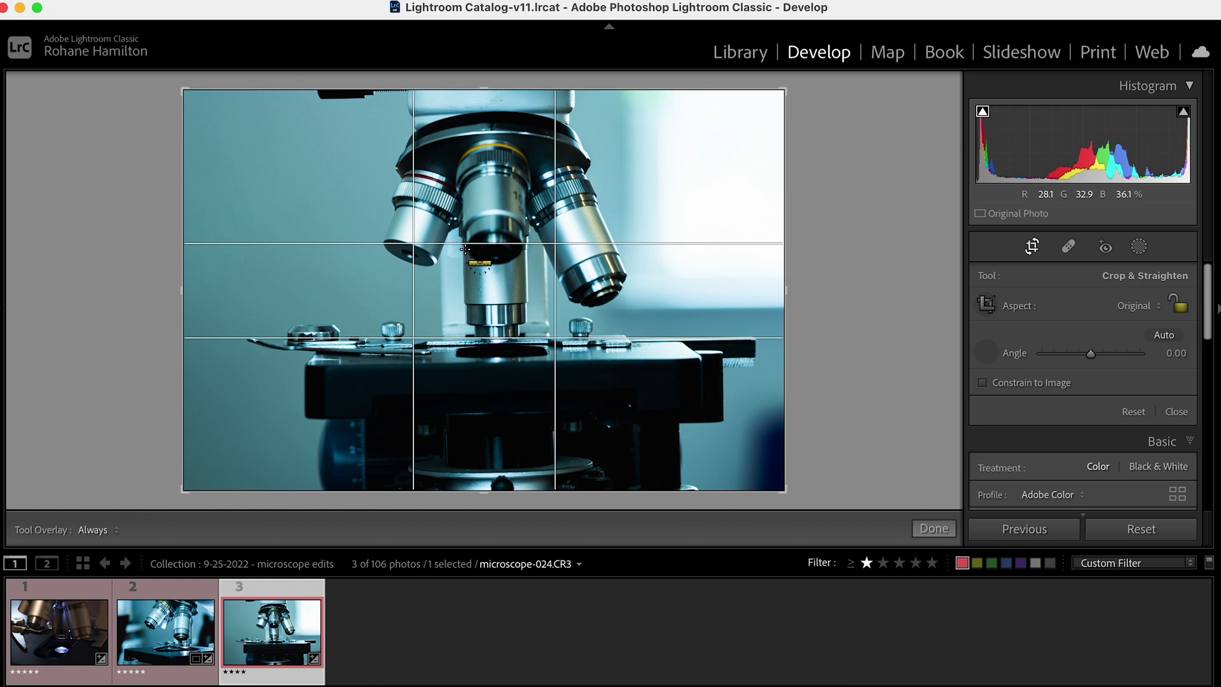
drag(465, 251, 464, 259)
drag(465, 330, 467, 334)
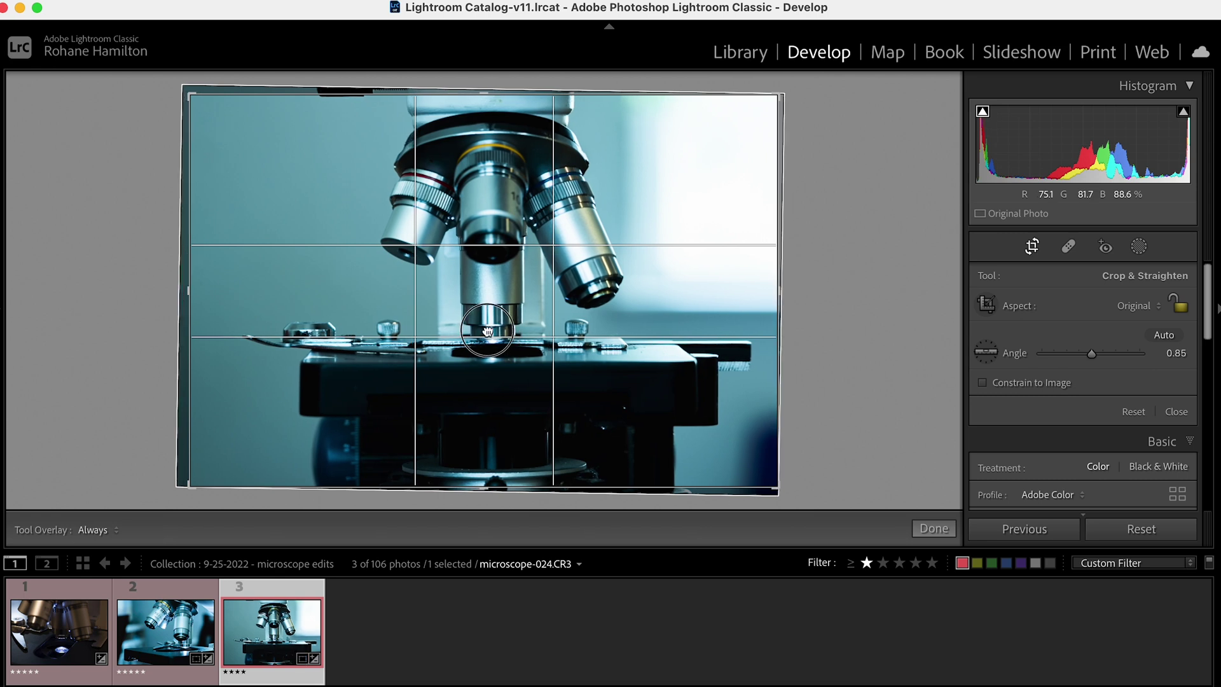
Step: Tighten the custom crop around the microscope from the bottom-right corner and bottom edge, and apply it
drag(777, 485, 774, 473)
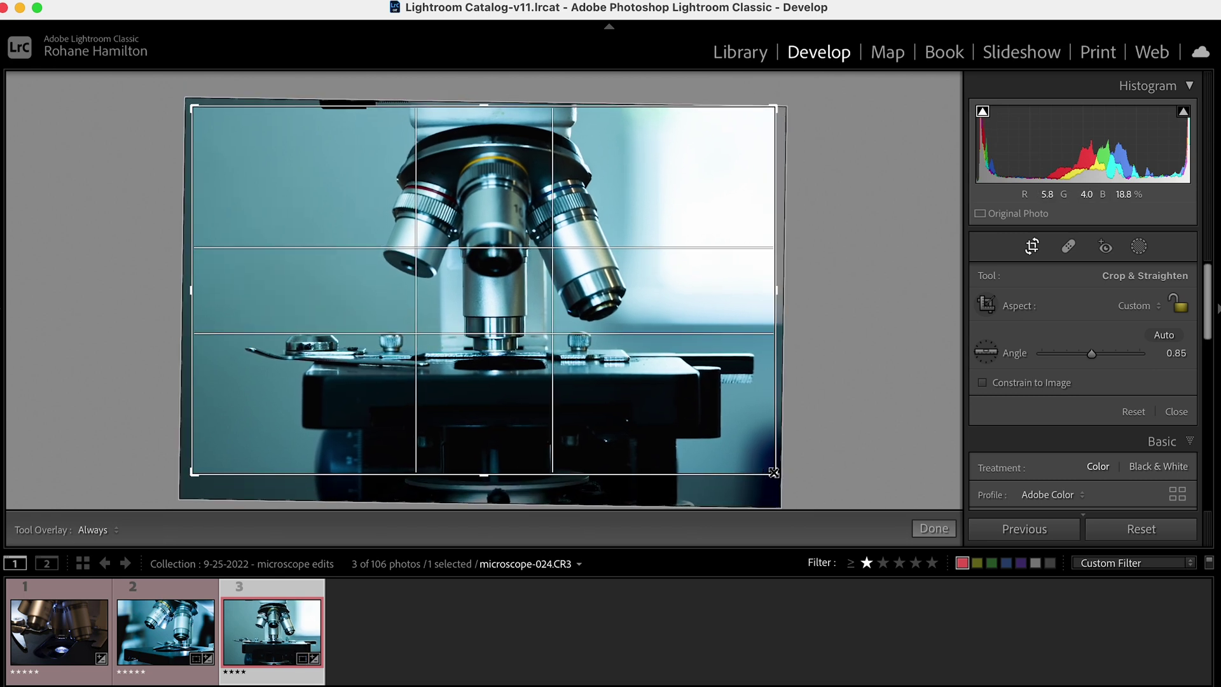
drag(689, 399, 685, 385)
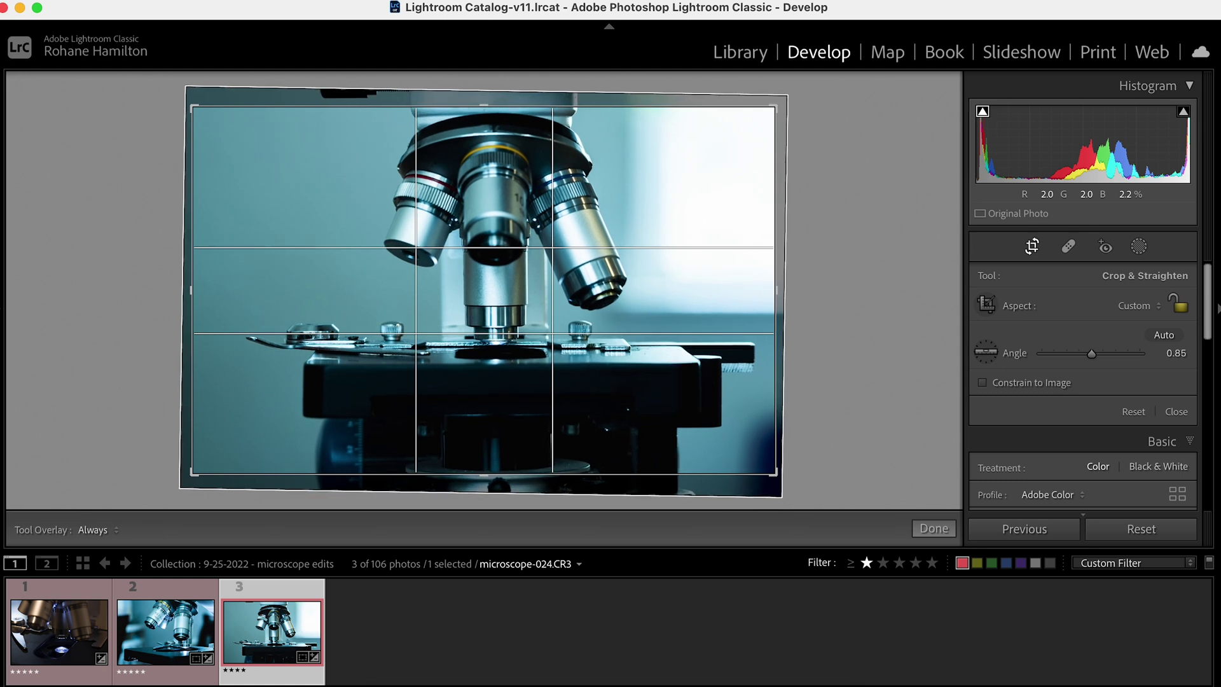
drag(521, 470, 525, 469)
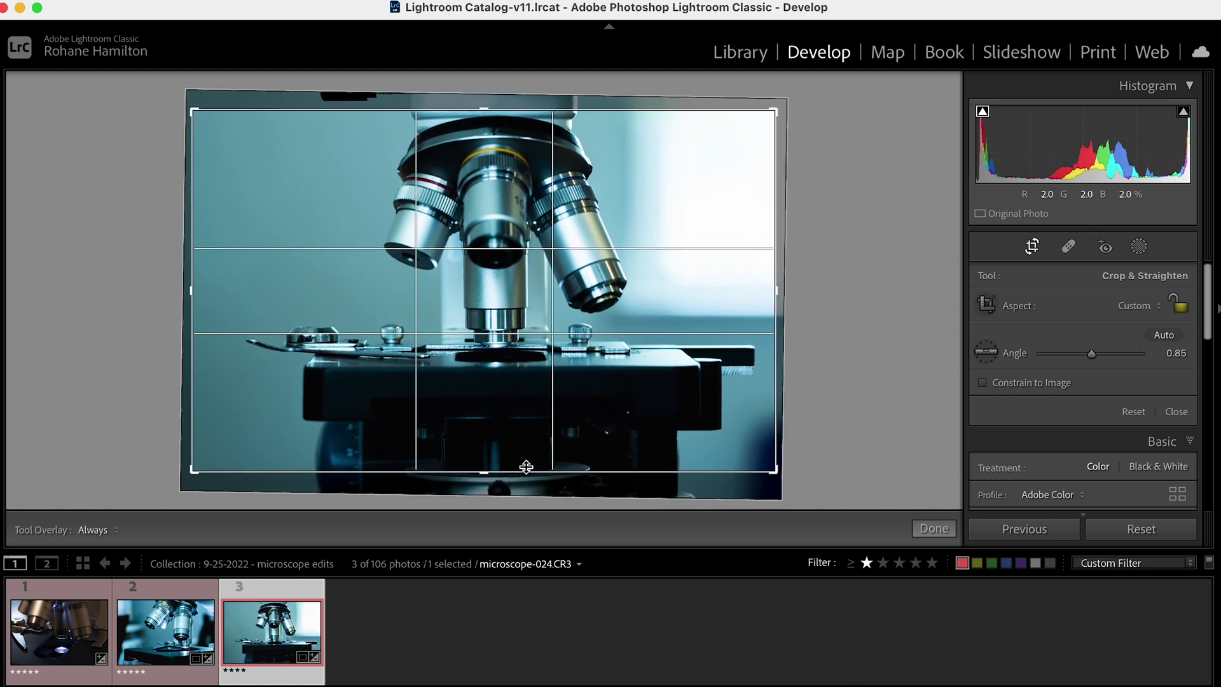
key(Return)
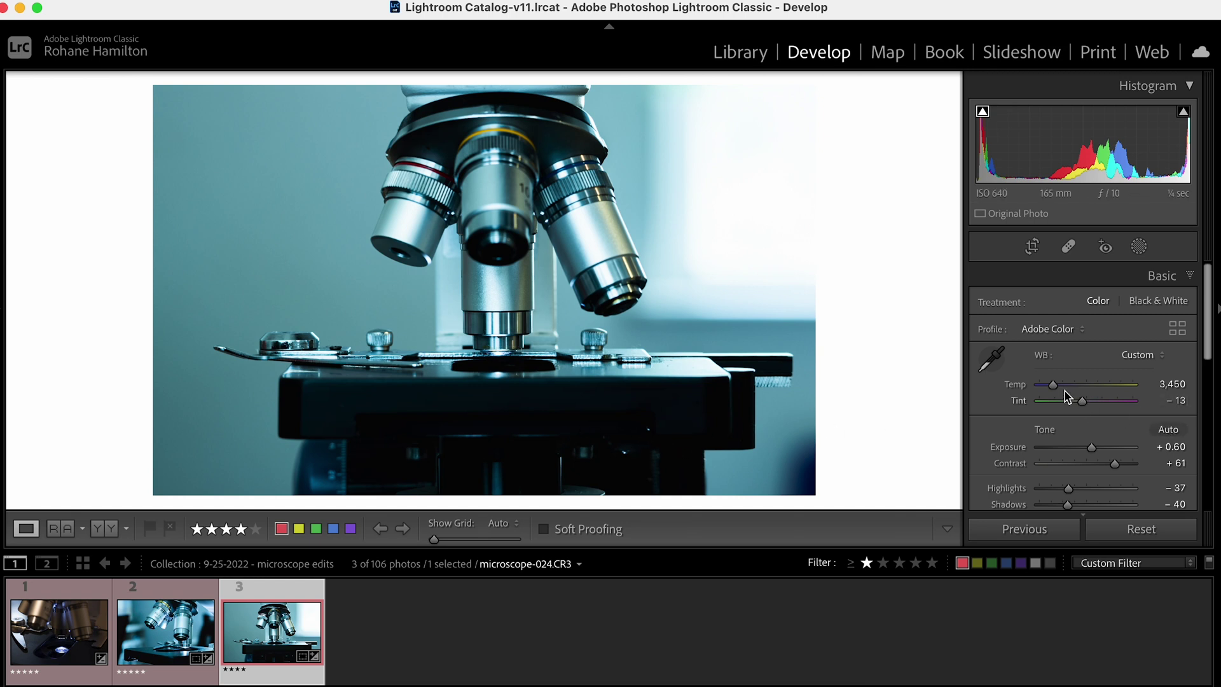
Step: Set microscope-024 to Temp 3,380, Tint −9, compare Before/After, then select microscope-016
drag(1053, 385, 1088, 406)
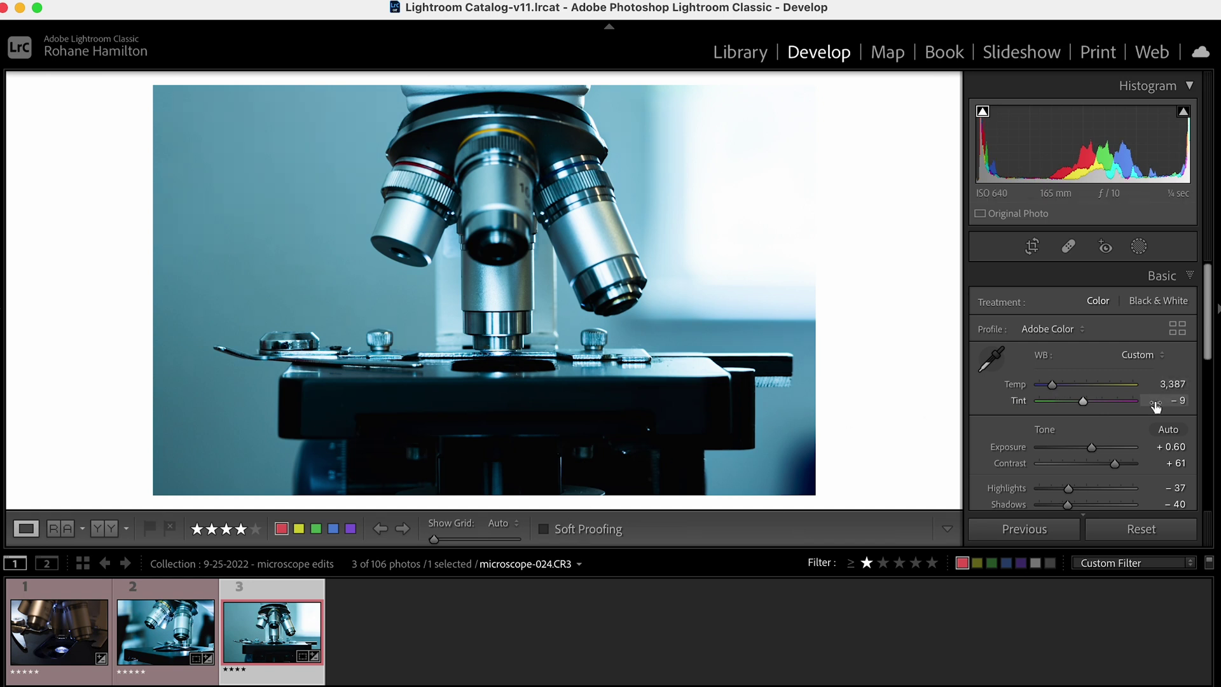
drag(1054, 388, 1055, 388)
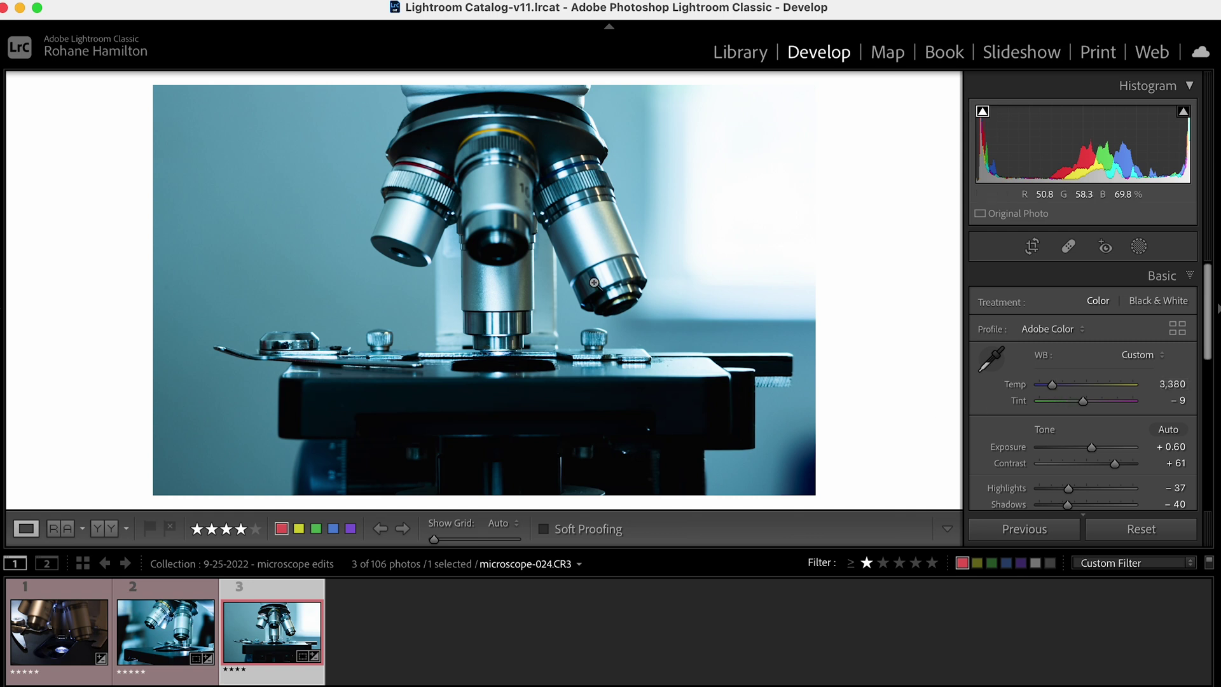
key(backslash)
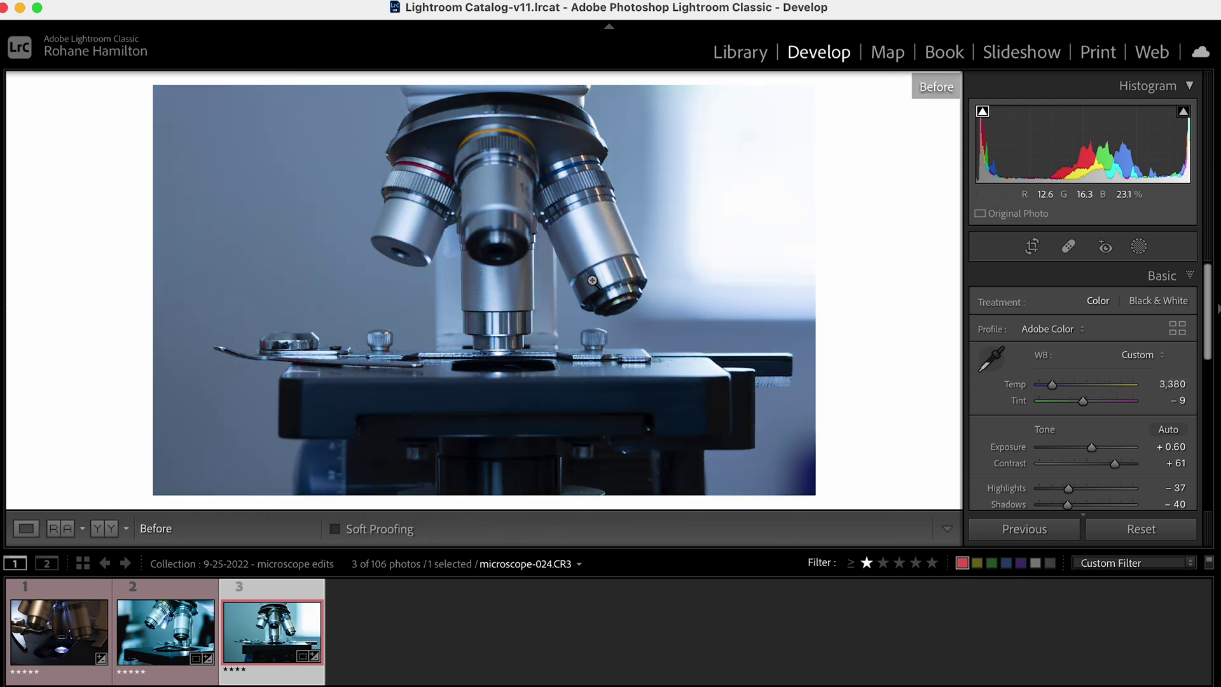
key(backslash)
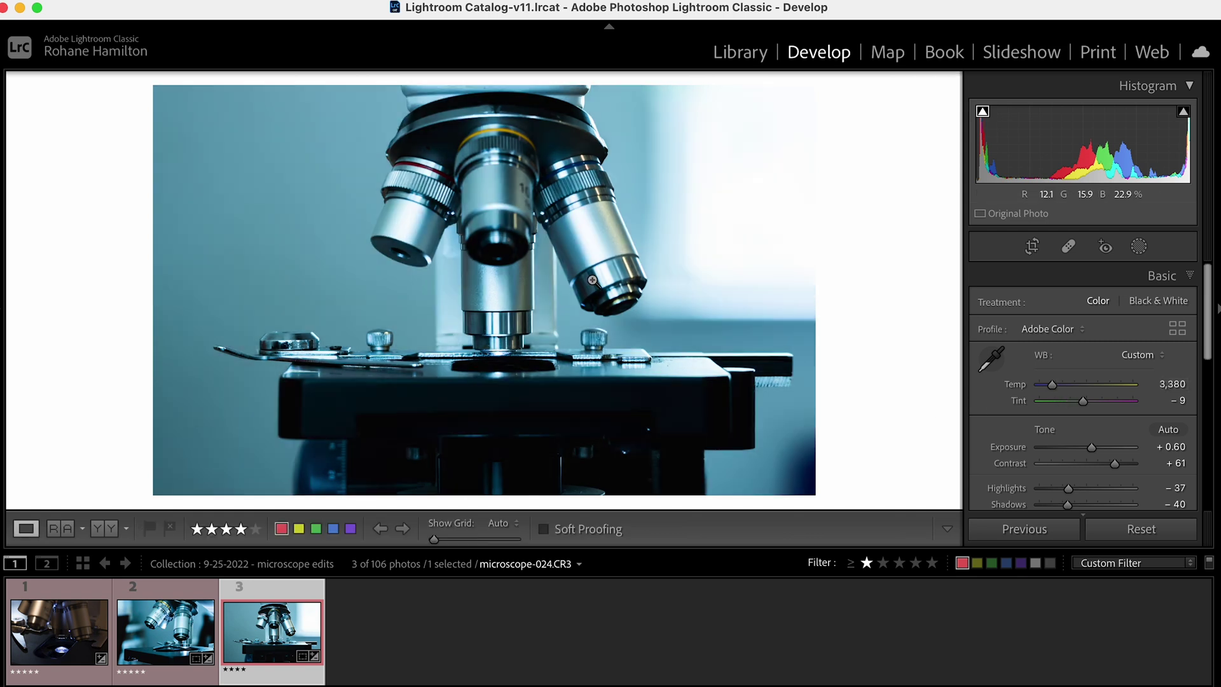
key(backslash)
key(backslash)
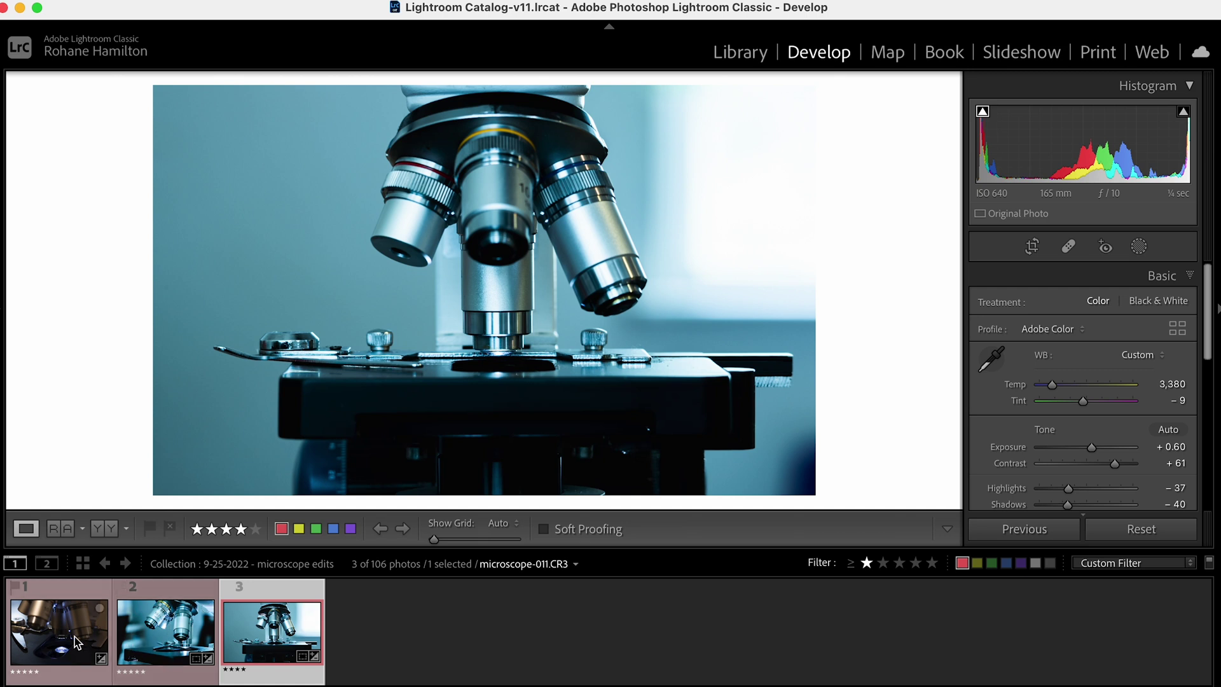
click(158, 639)
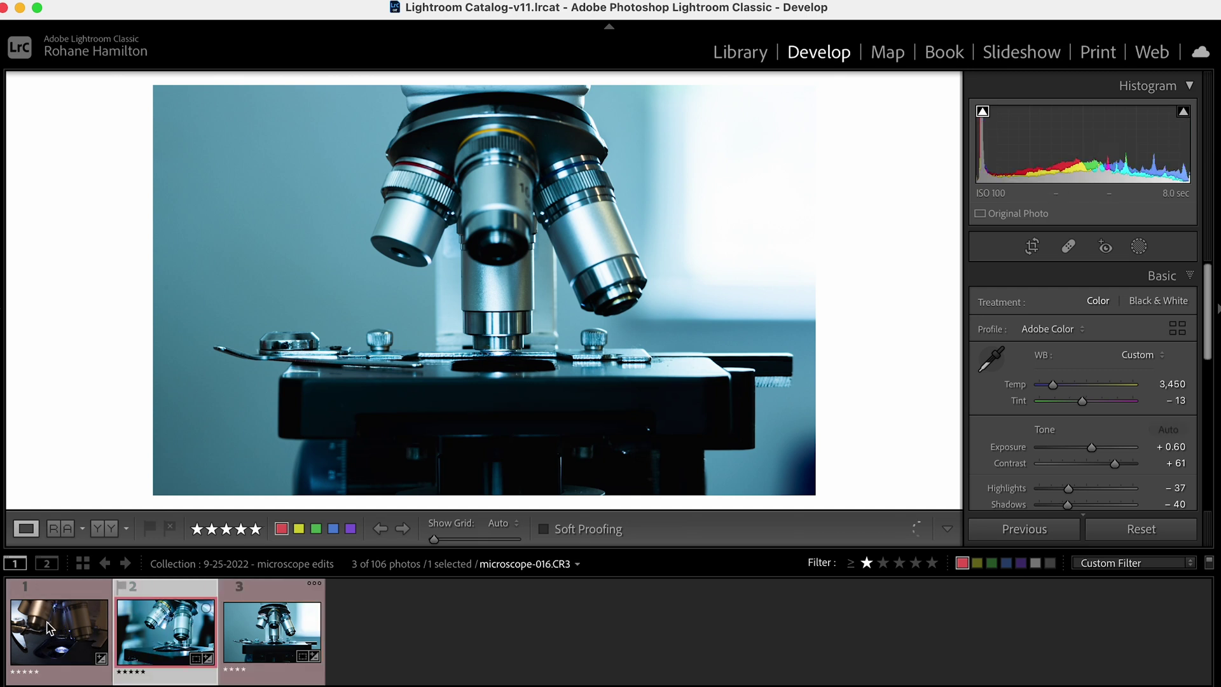
Step: Browse microscope-011 and microscope-016, briefly dropping then restoring 016's five-star rating
click(51, 630)
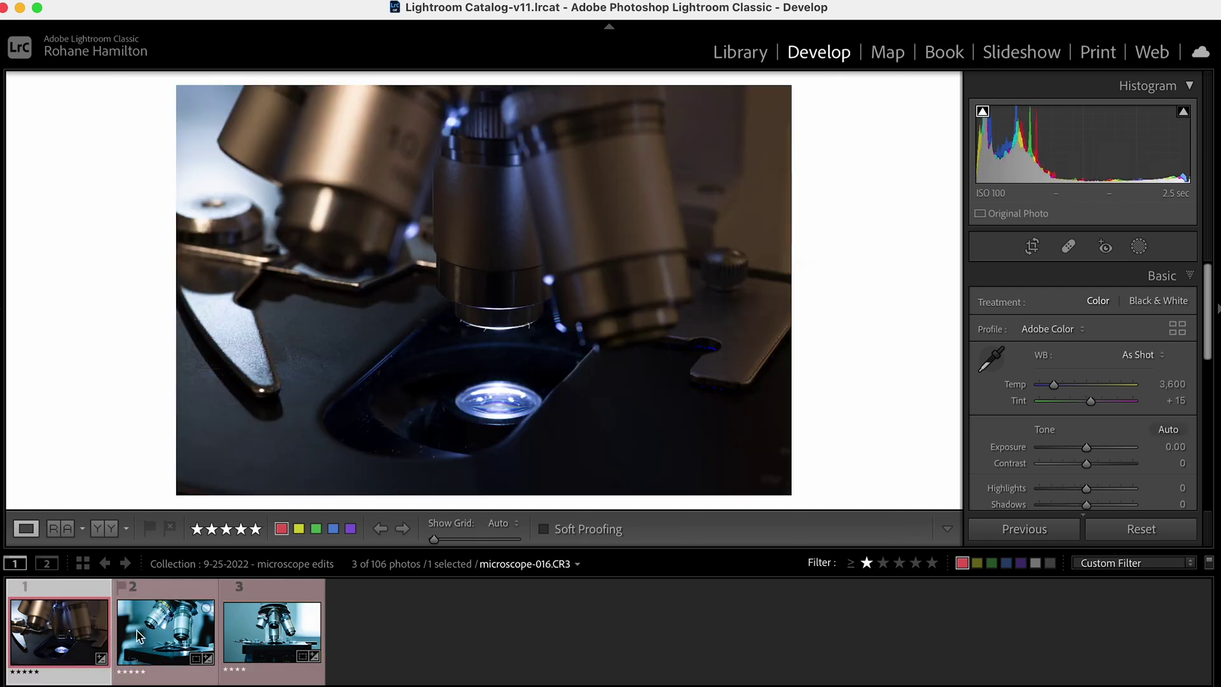
click(159, 637)
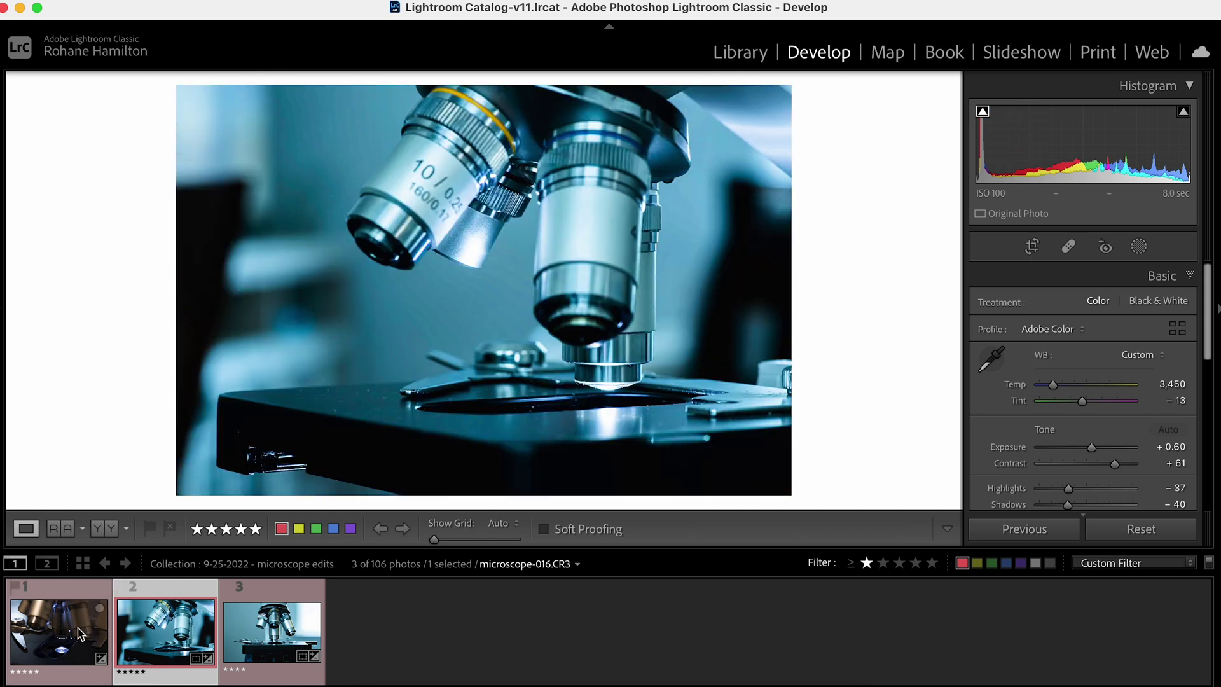
click(141, 671)
click(143, 672)
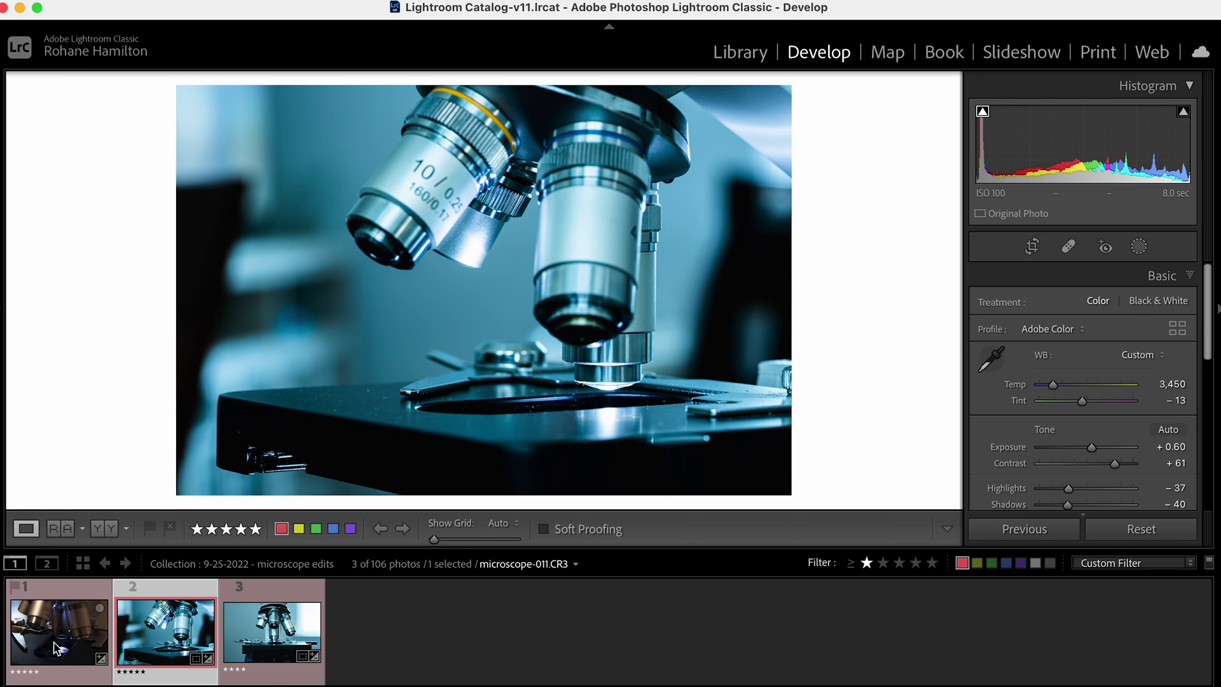
click(69, 632)
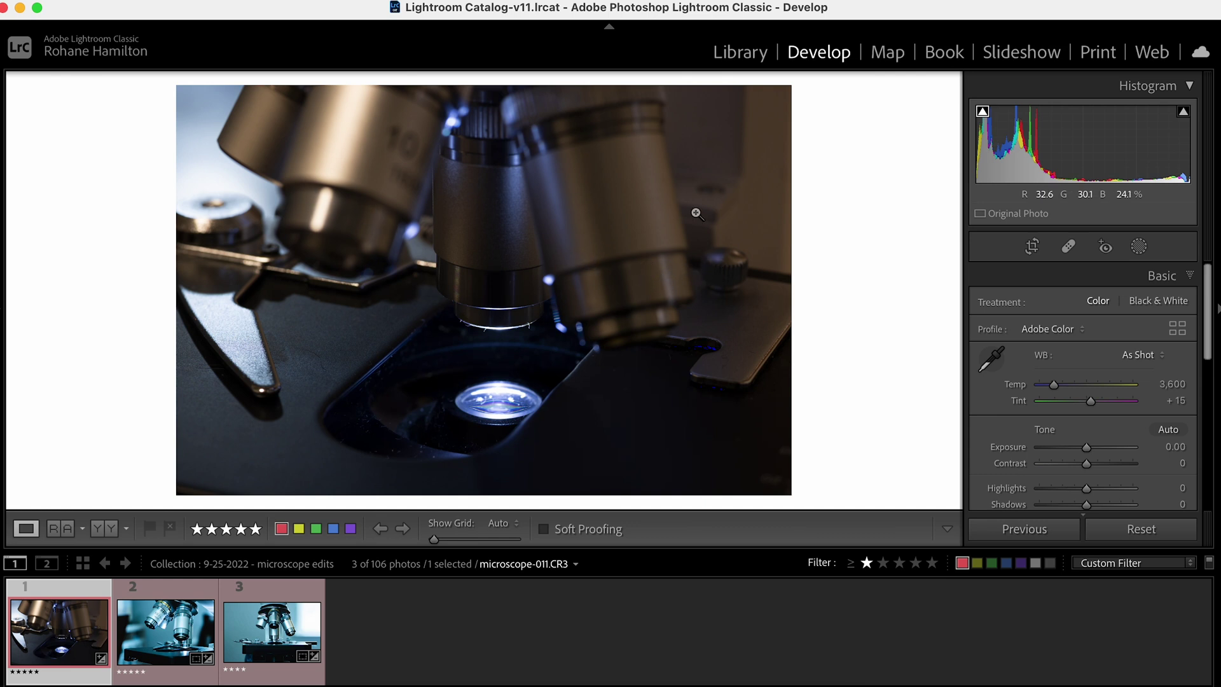
Step: Sync microscope-016's settings onto microscope-011, select it alone and cool it to Temp 2,424, Tint −2
click(158, 633)
super+click(66, 650)
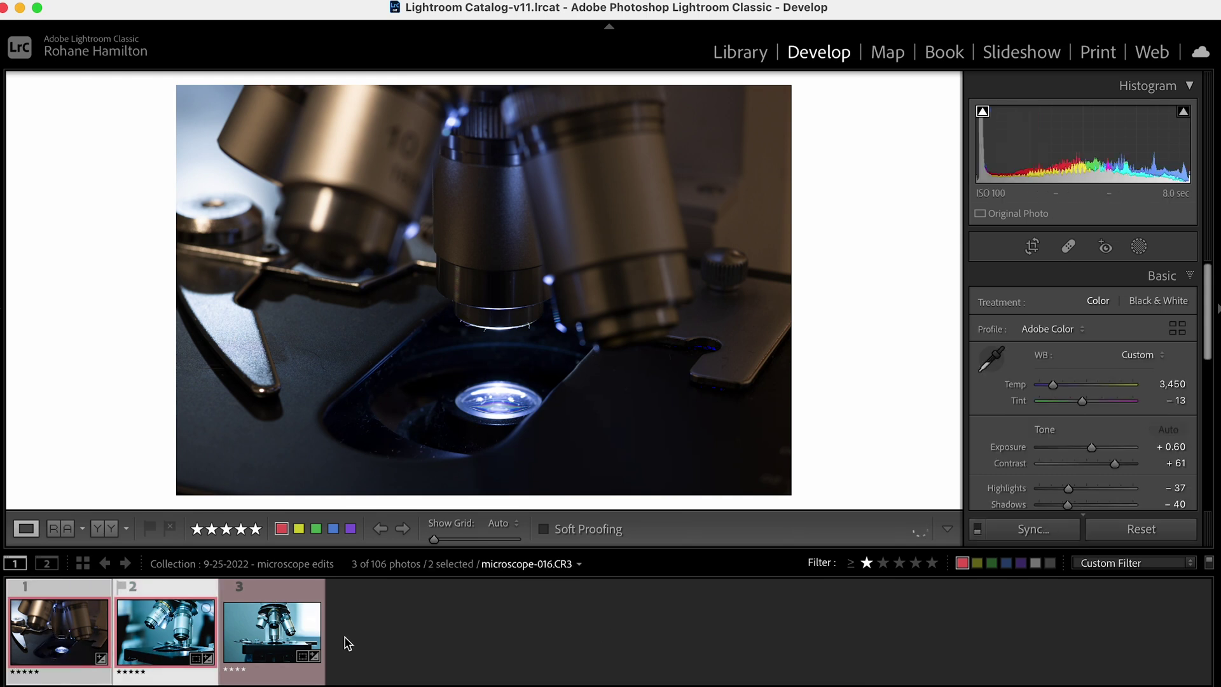
click(1061, 528)
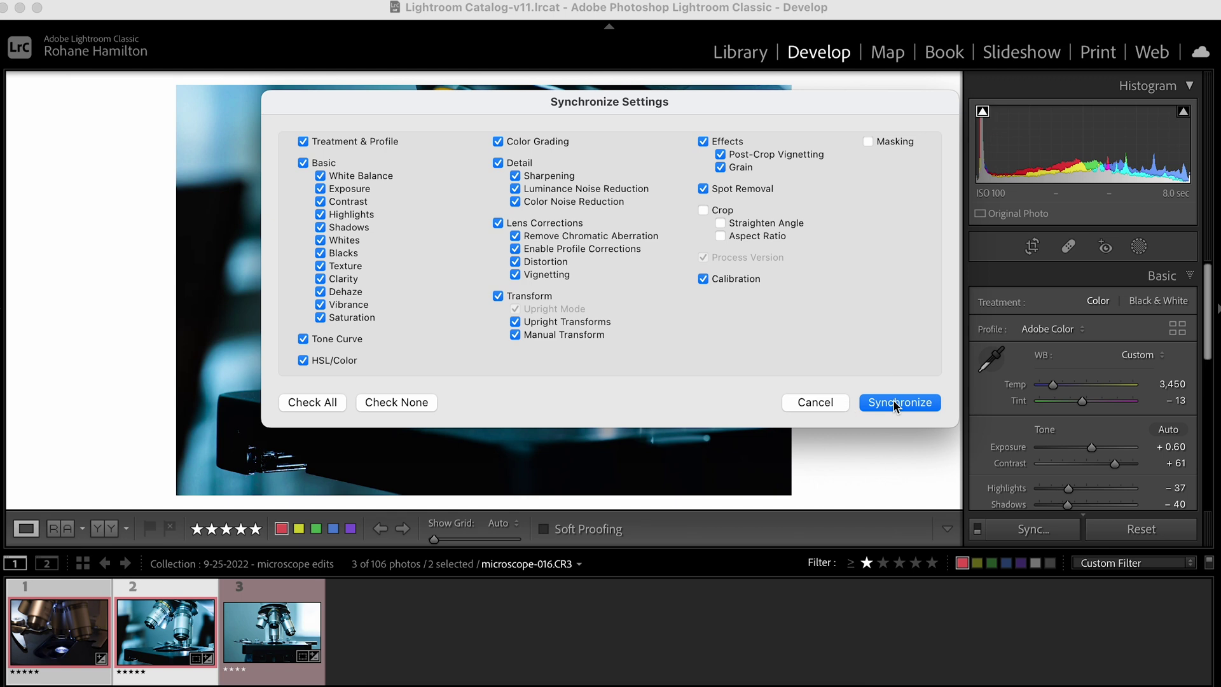
click(900, 402)
click(101, 665)
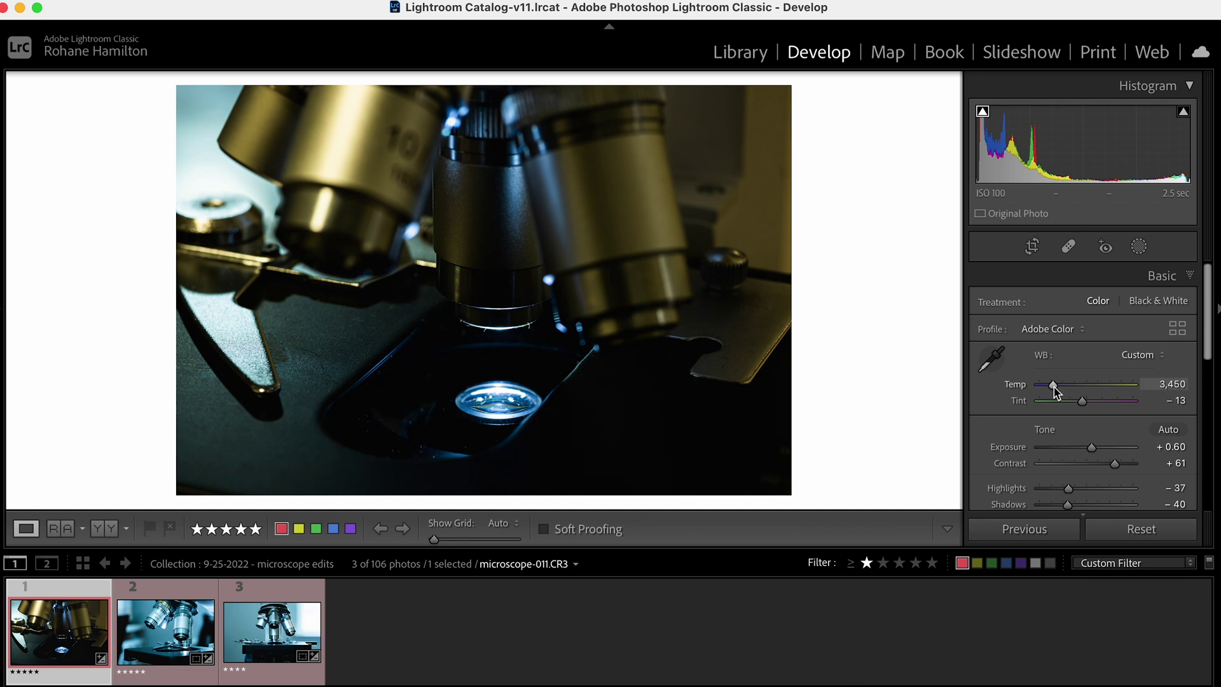
drag(1054, 390, 1088, 407)
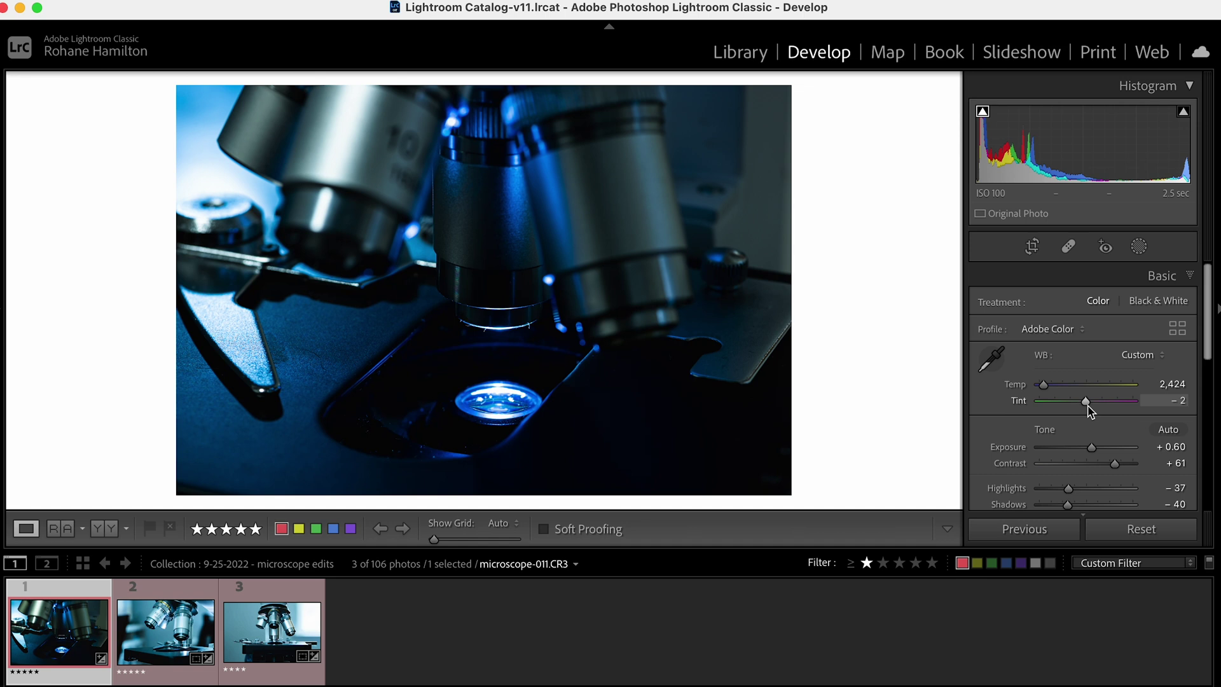
Step: Set microscope-011 to Temp 2,481 and Tint −2, and raise Exposure to +1.50
click(1048, 389)
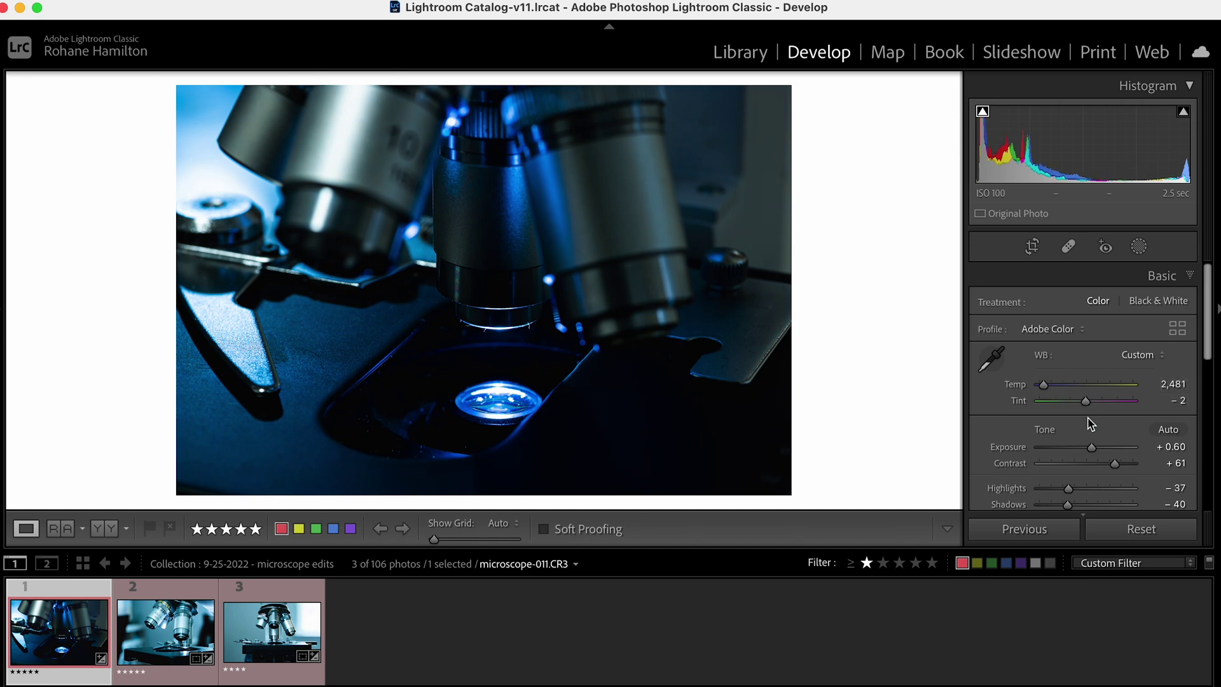
drag(1092, 446, 1101, 451)
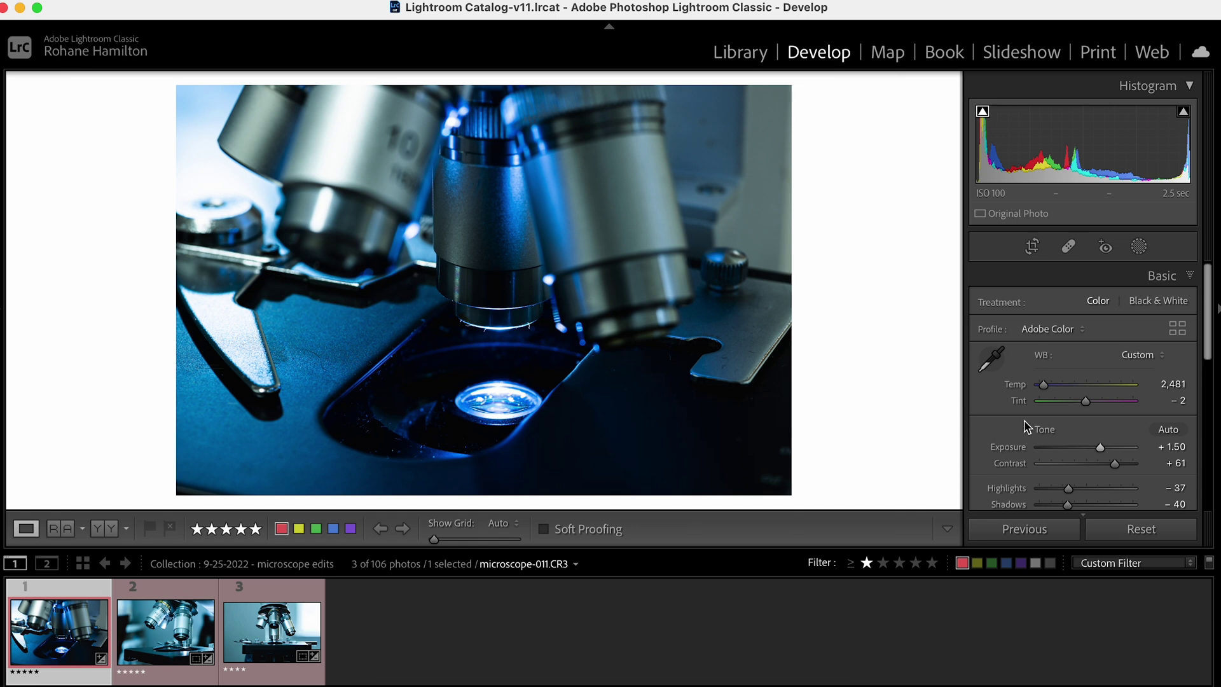
scroll(1021, 417, down, 2)
scroll(1022, 420, down, 4)
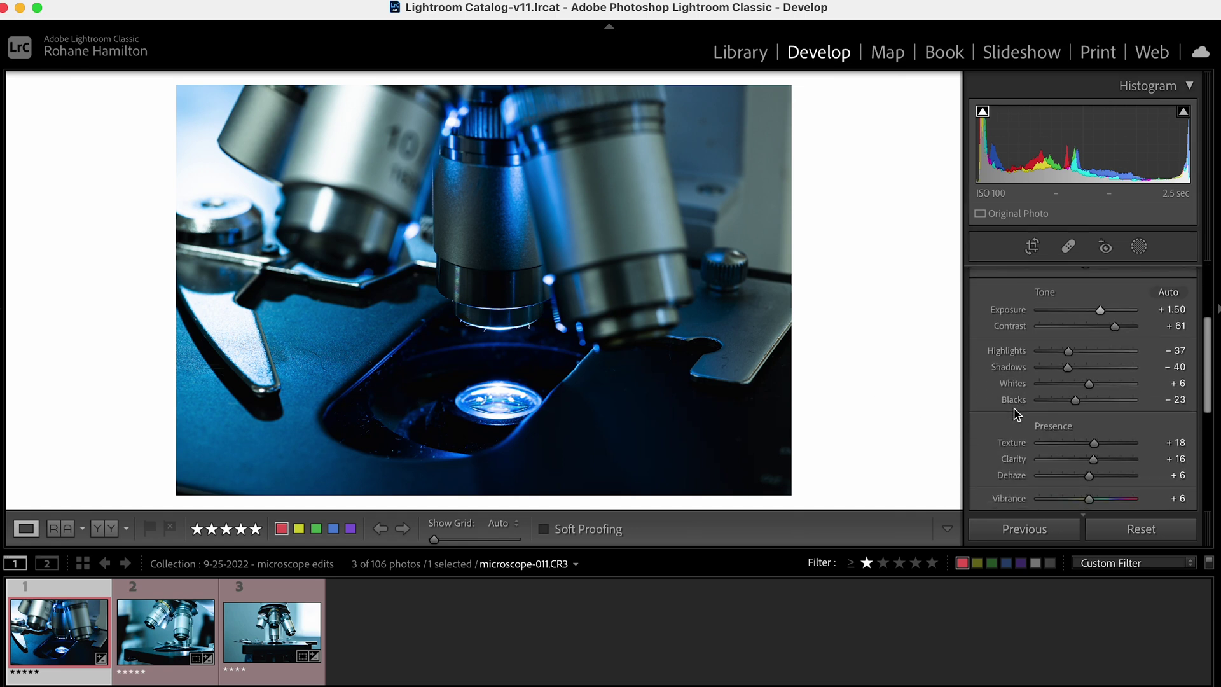
Step: In HSL Saturation, set Yellow, Orange and Red to −100 and lower Green to −41
scroll(1016, 417, down, 3)
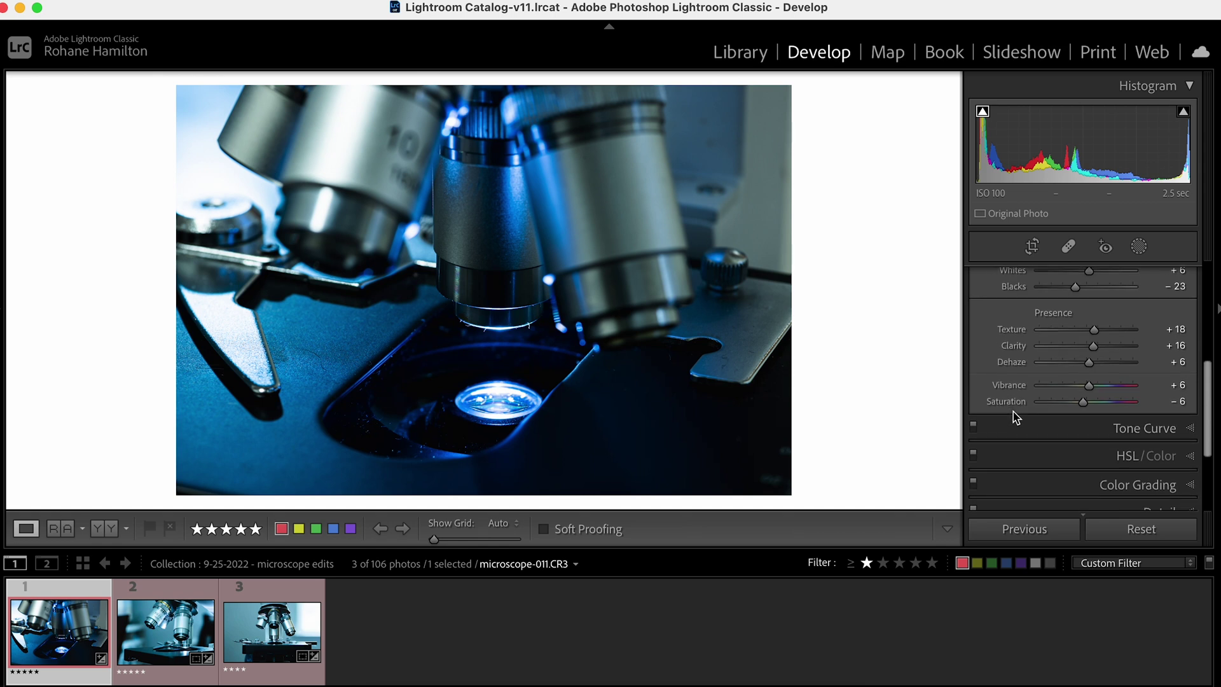
scroll(1061, 423, down, 2)
click(1061, 415)
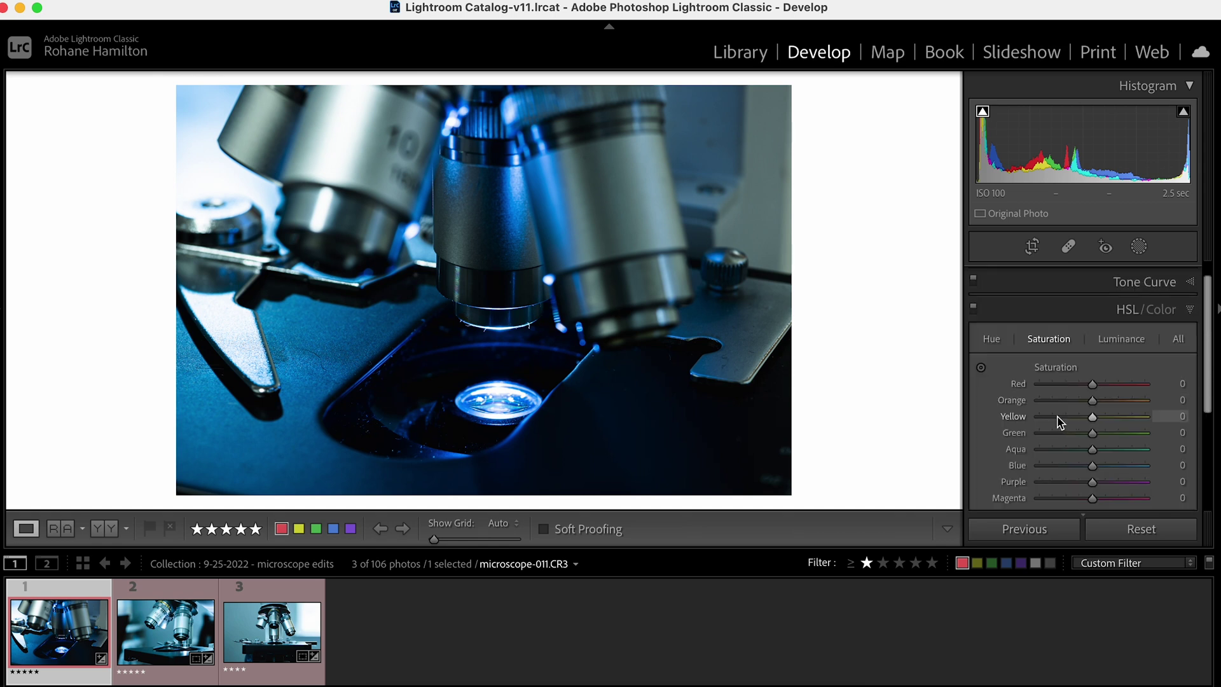
scroll(1048, 415, down, 2)
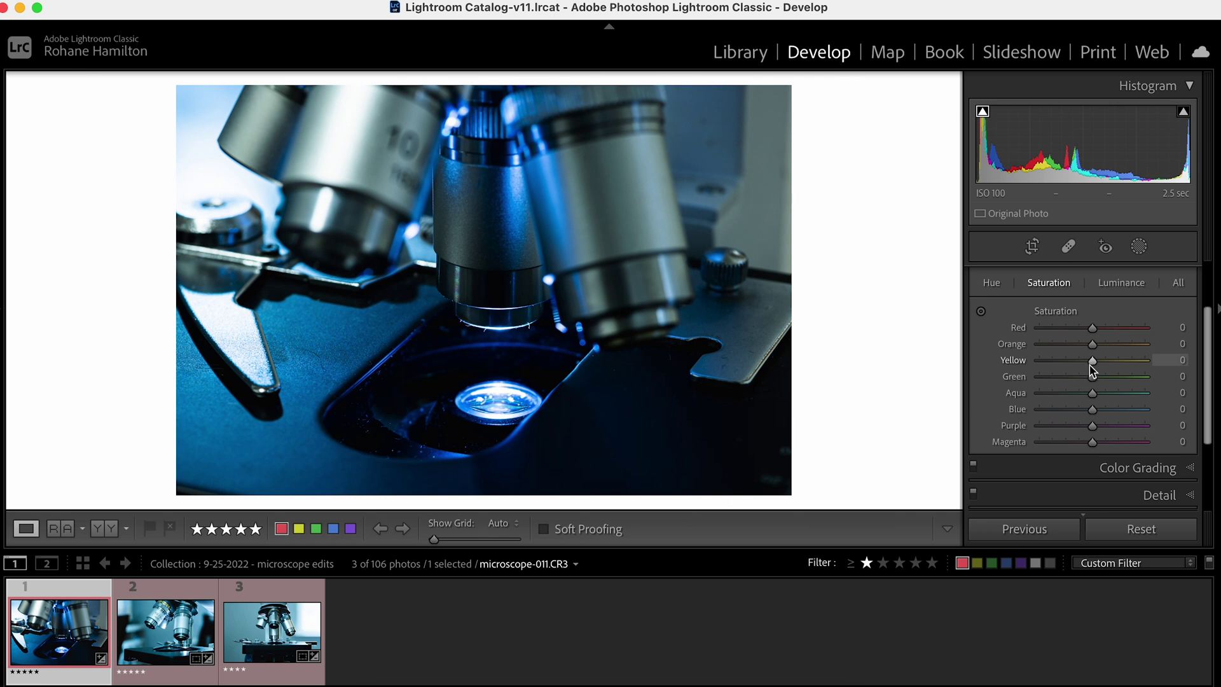
drag(1092, 364, 1031, 370)
drag(1093, 345, 995, 354)
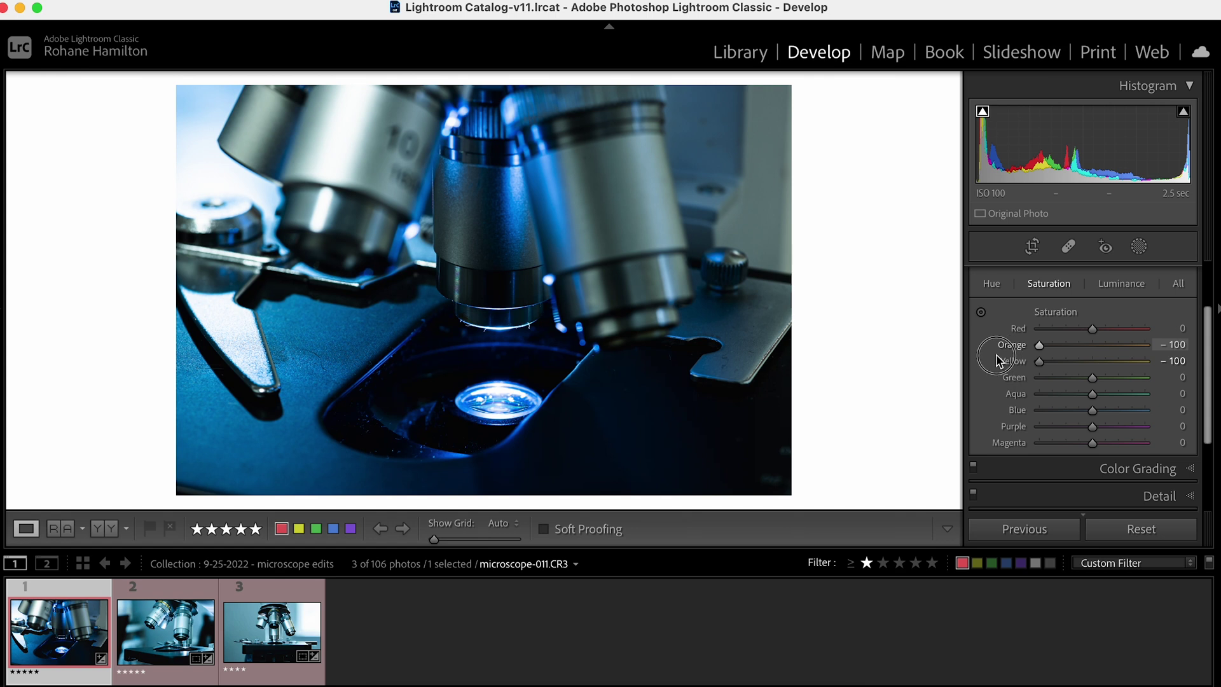
drag(1093, 330, 956, 338)
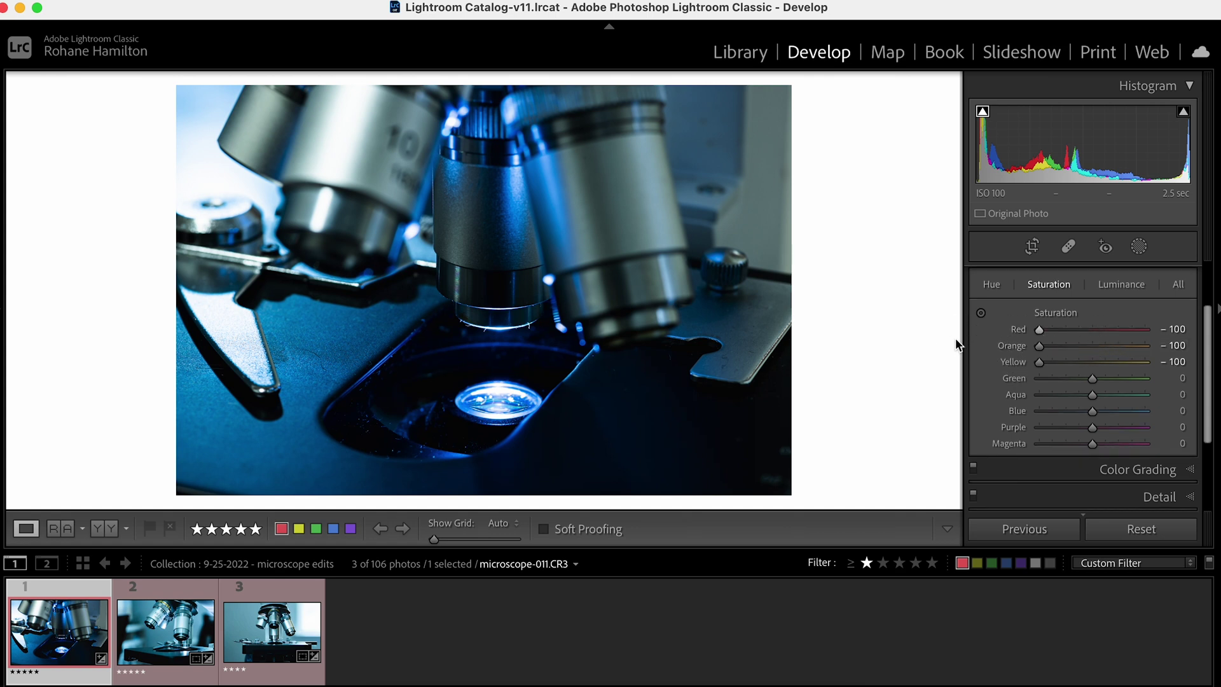
scroll(1090, 382, up, 1)
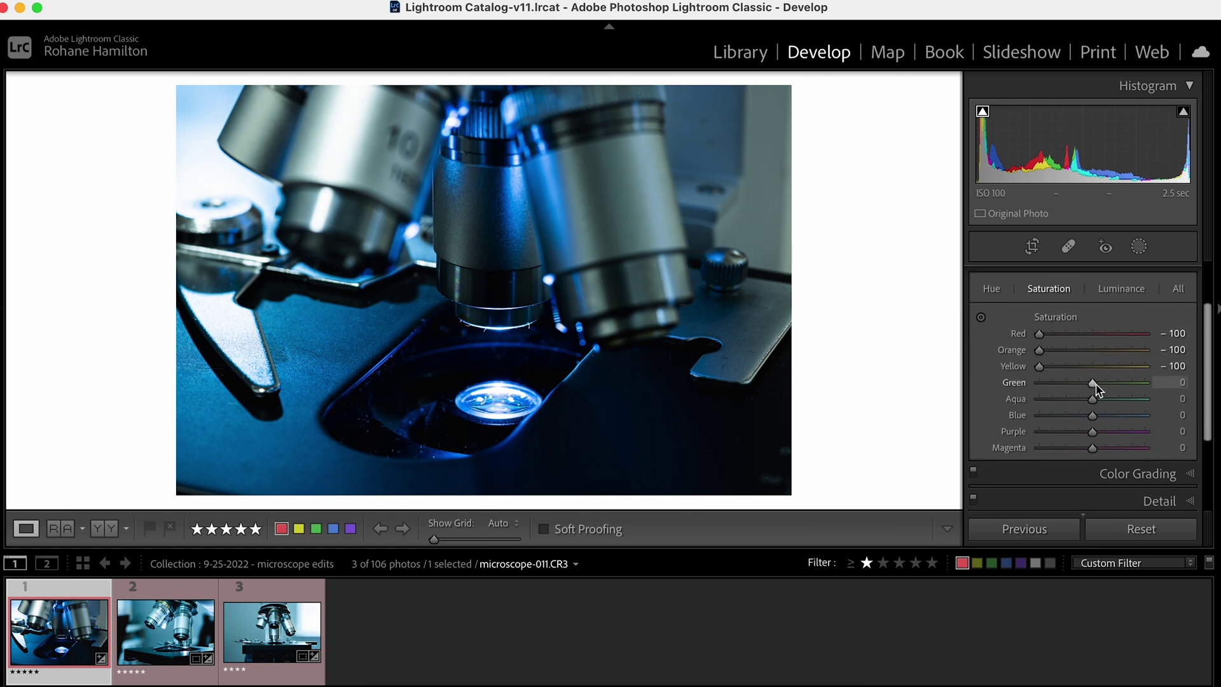
drag(1097, 389, 1049, 405)
Step: In the Basic panel set Temp 2,658, Exposure +1.95 and Tint −4, then select microscope-016
scroll(1115, 356, up, 1)
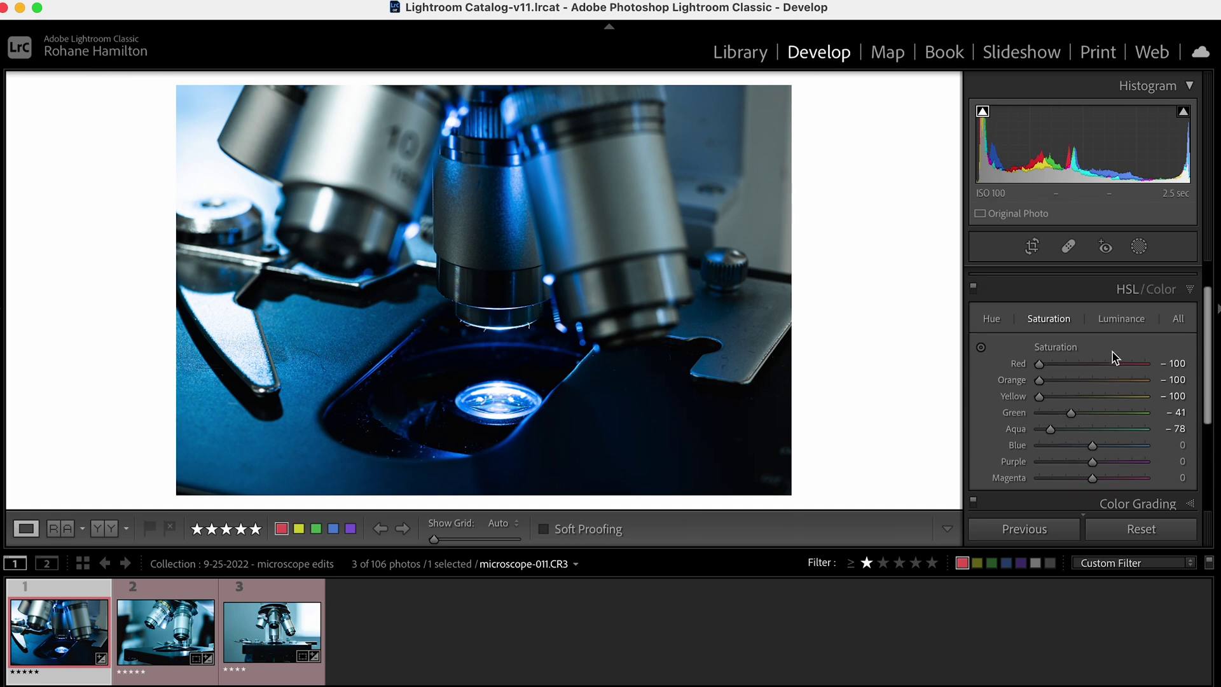
scroll(1114, 356, up, 1)
click(1130, 284)
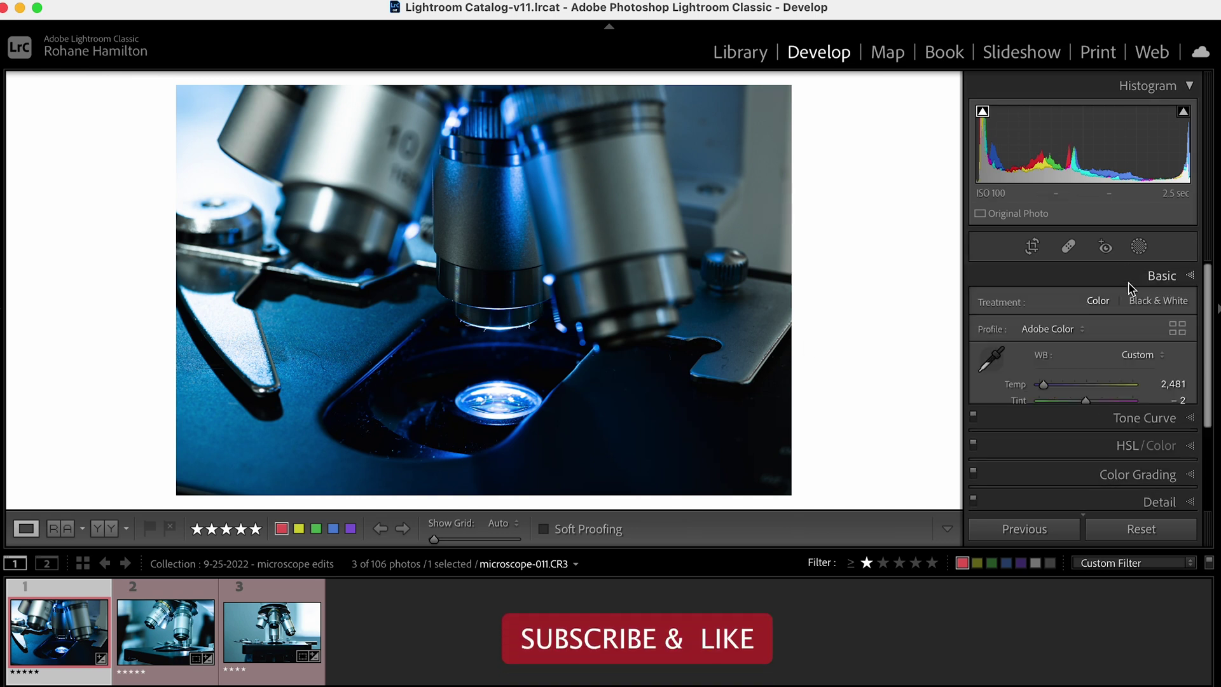
drag(1047, 387, 1047, 386)
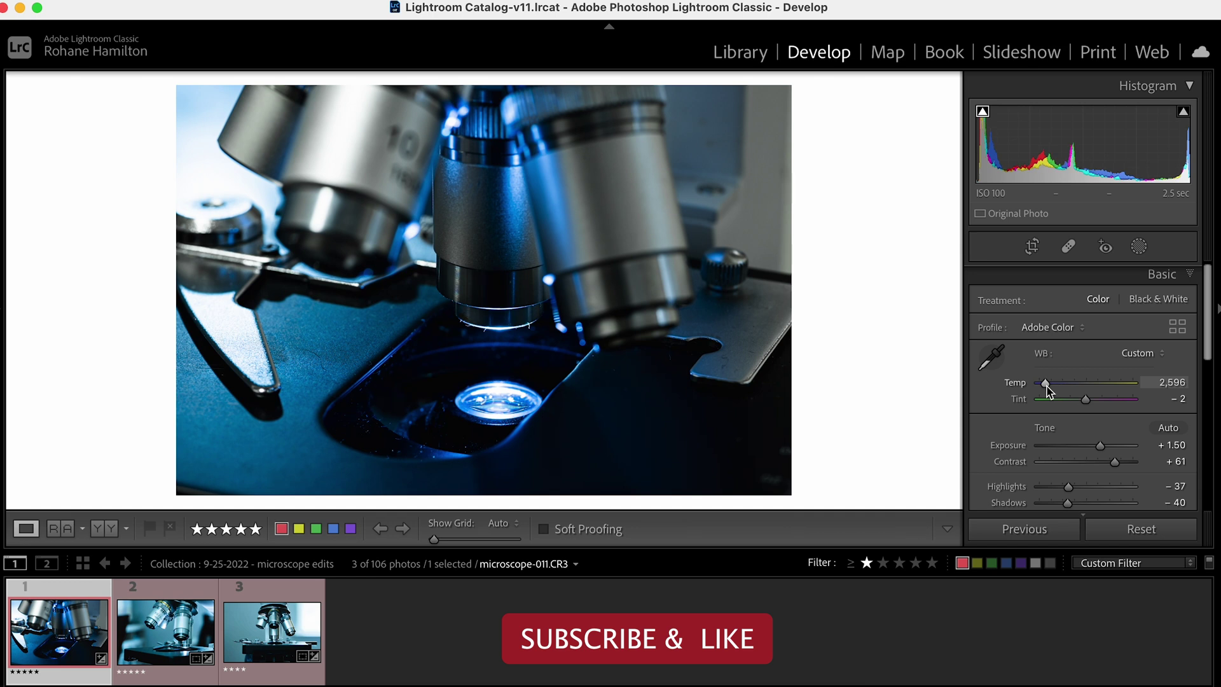
drag(1047, 389, 1048, 389)
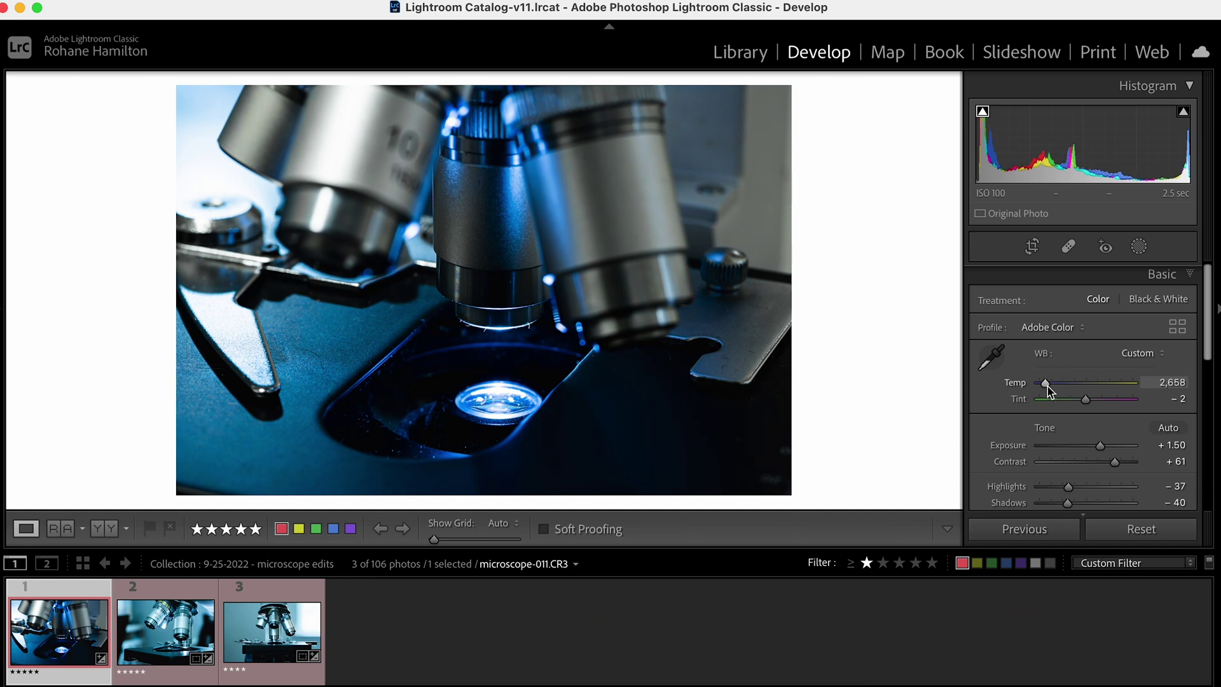
drag(1101, 446, 1104, 448)
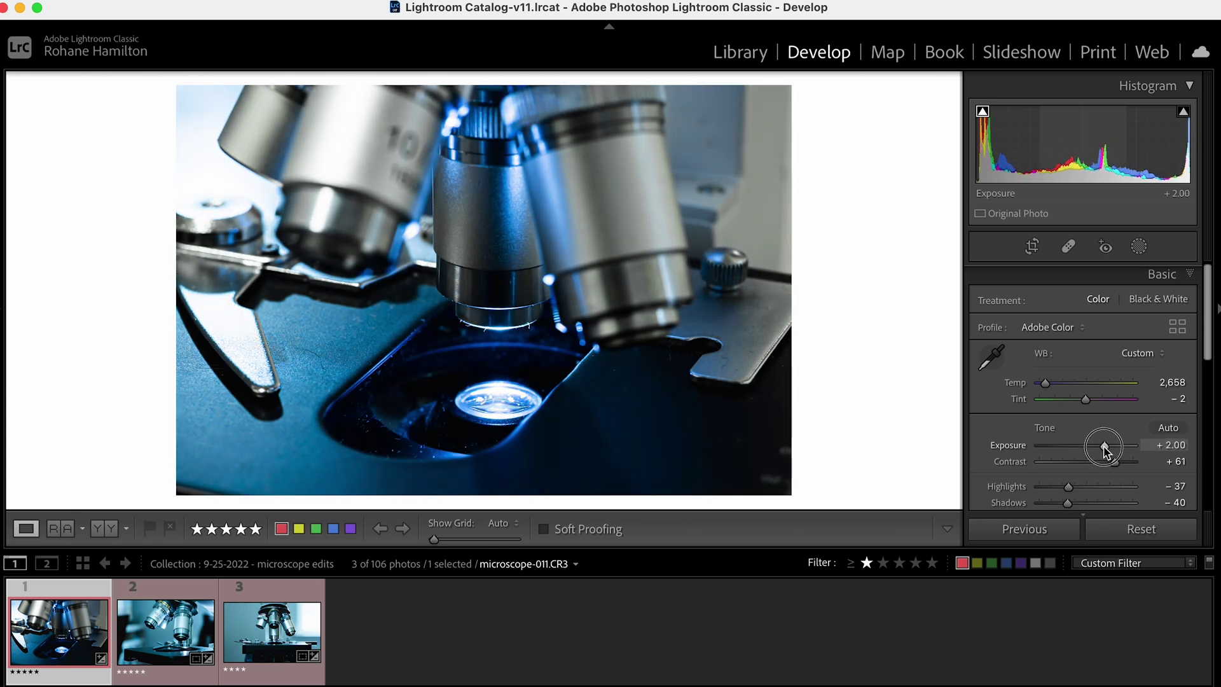
drag(1104, 448, 1105, 450)
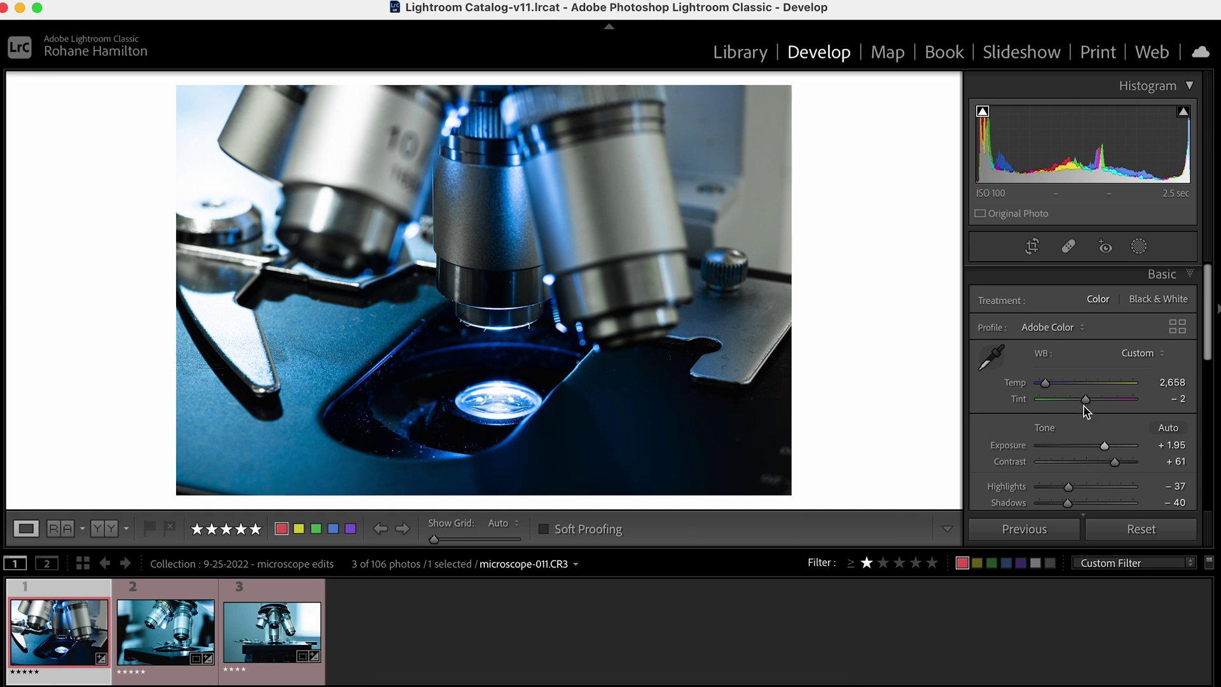
drag(1084, 404, 1086, 408)
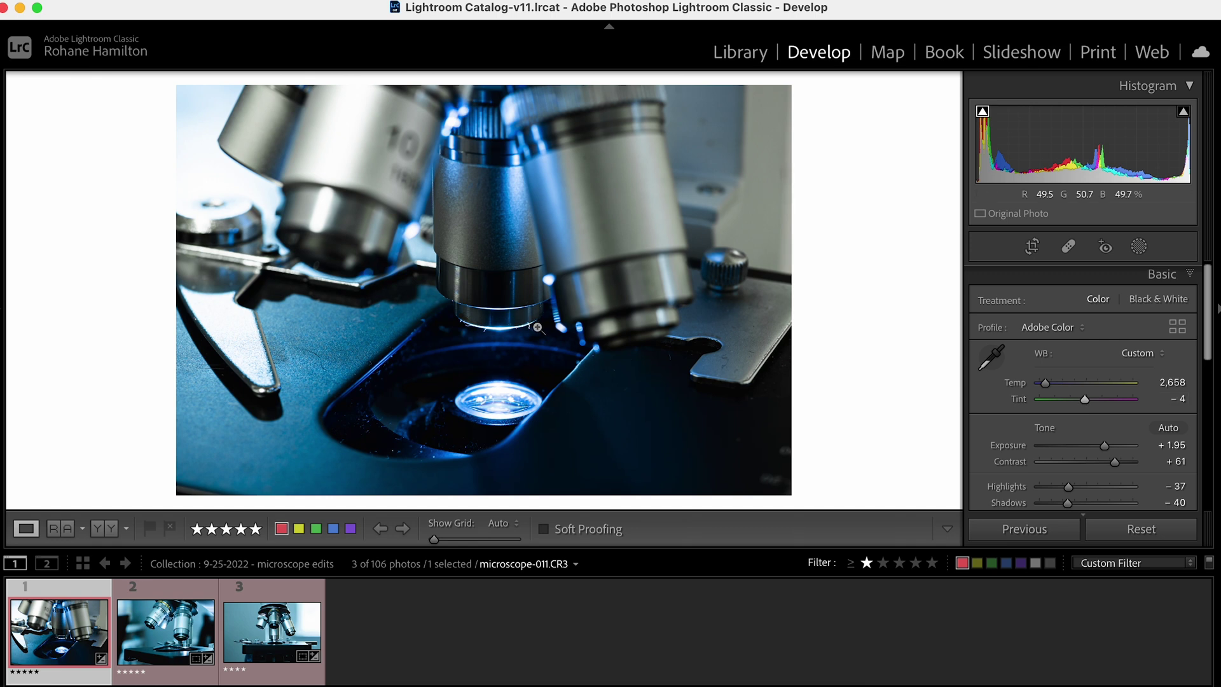
click(178, 642)
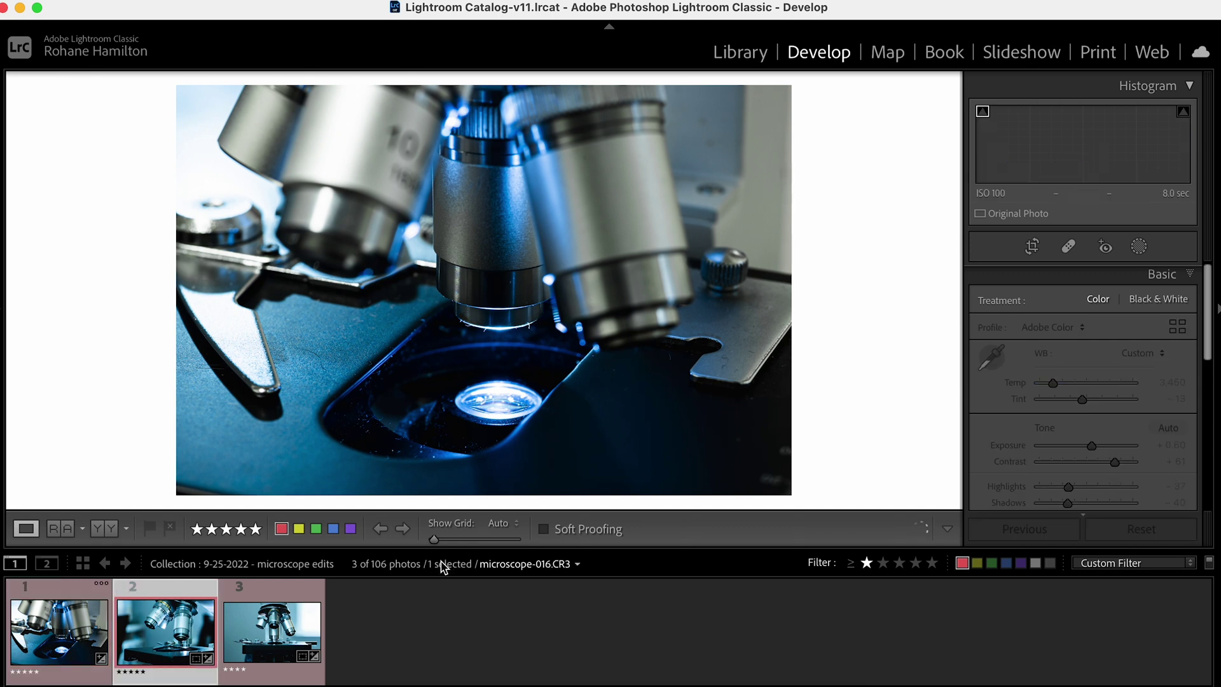
Step: Compare photo 1 and photo 2 in the filmstrip, dismissing a context menu unused
click(83, 645)
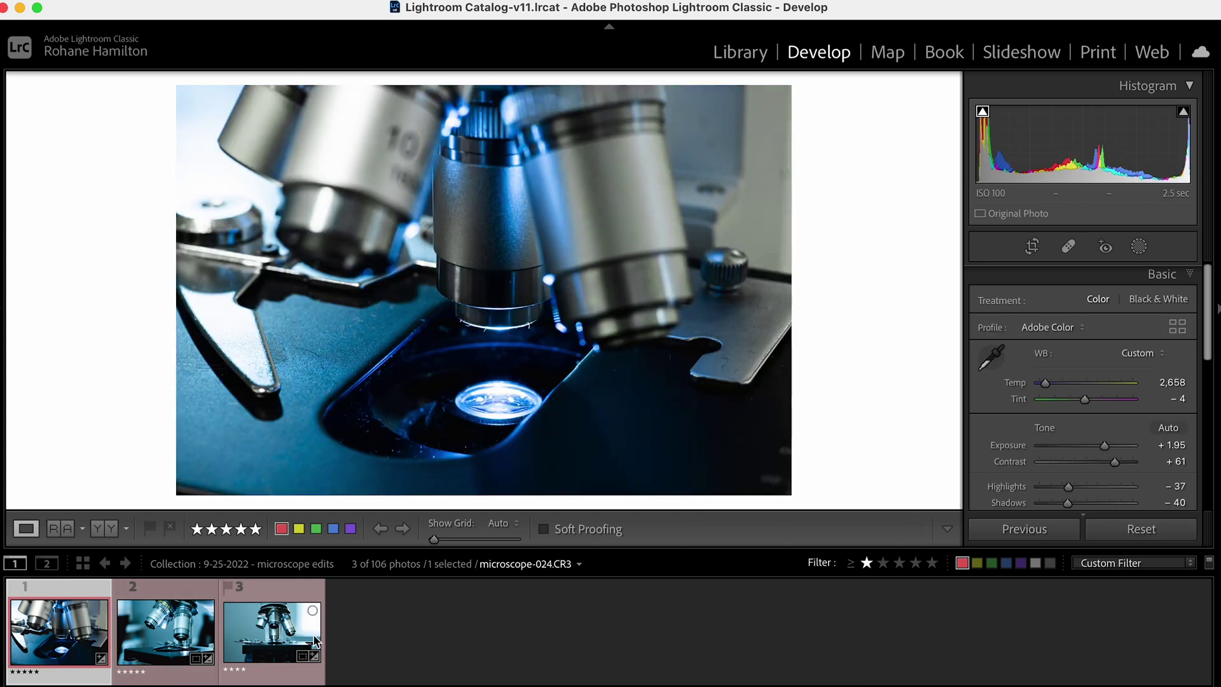
click(210, 638)
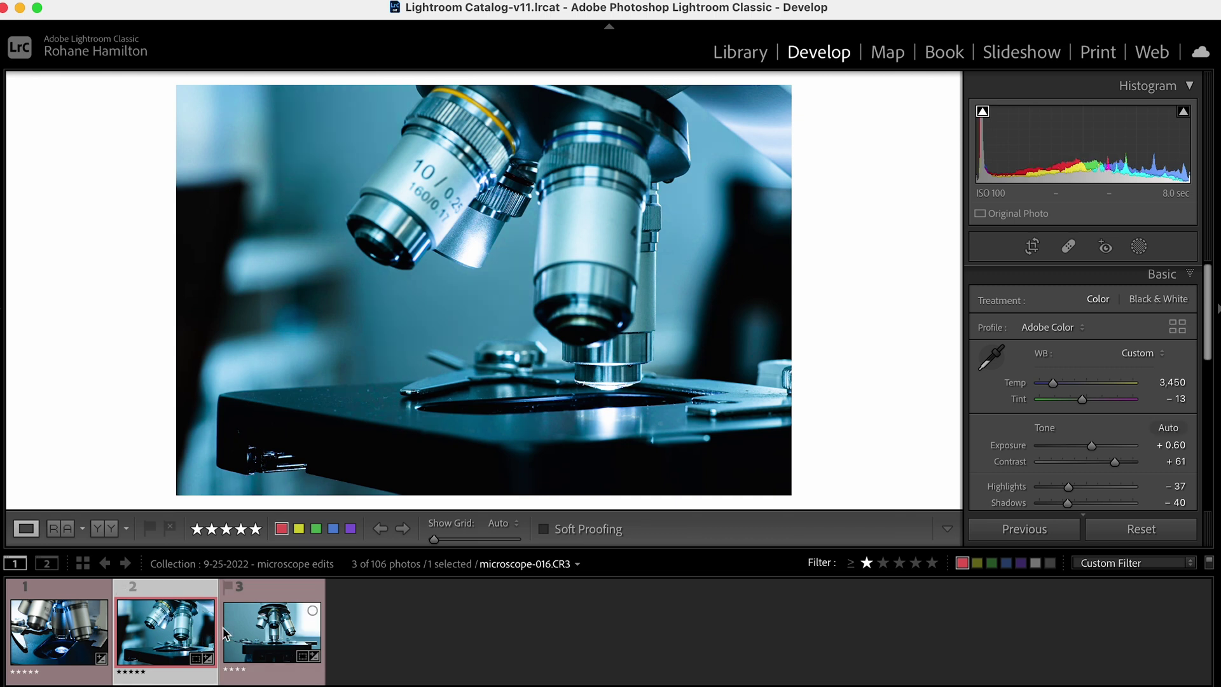
right_click(167, 636)
click(422, 624)
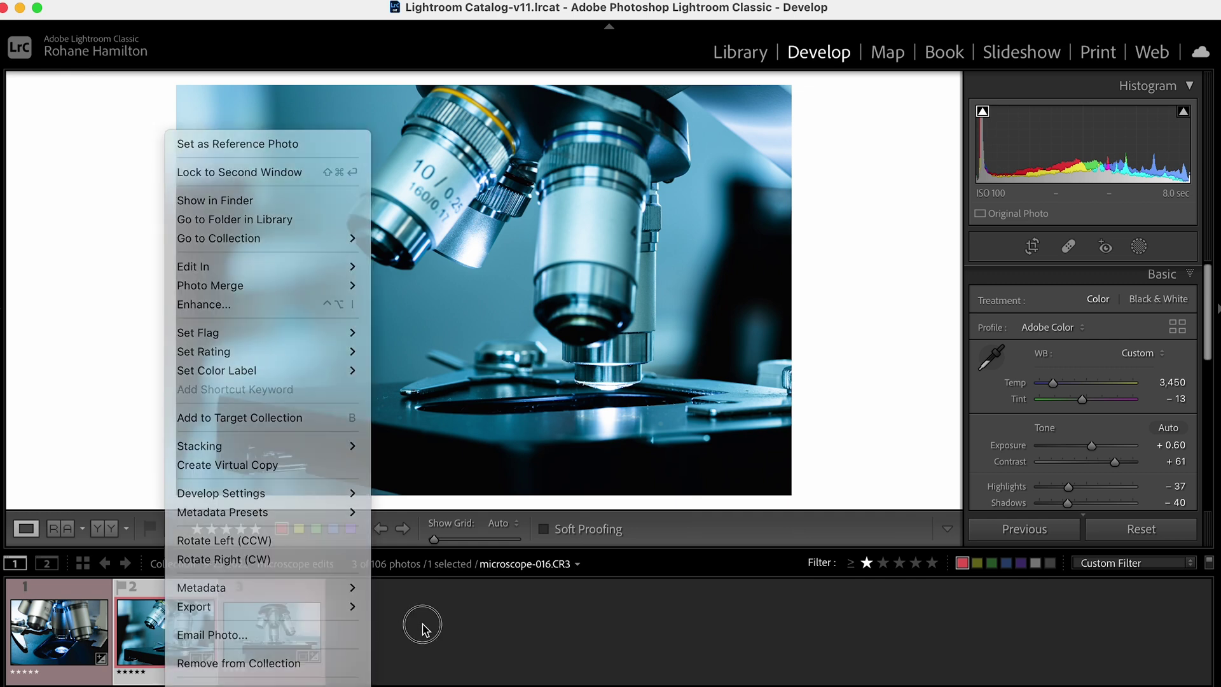
click(285, 633)
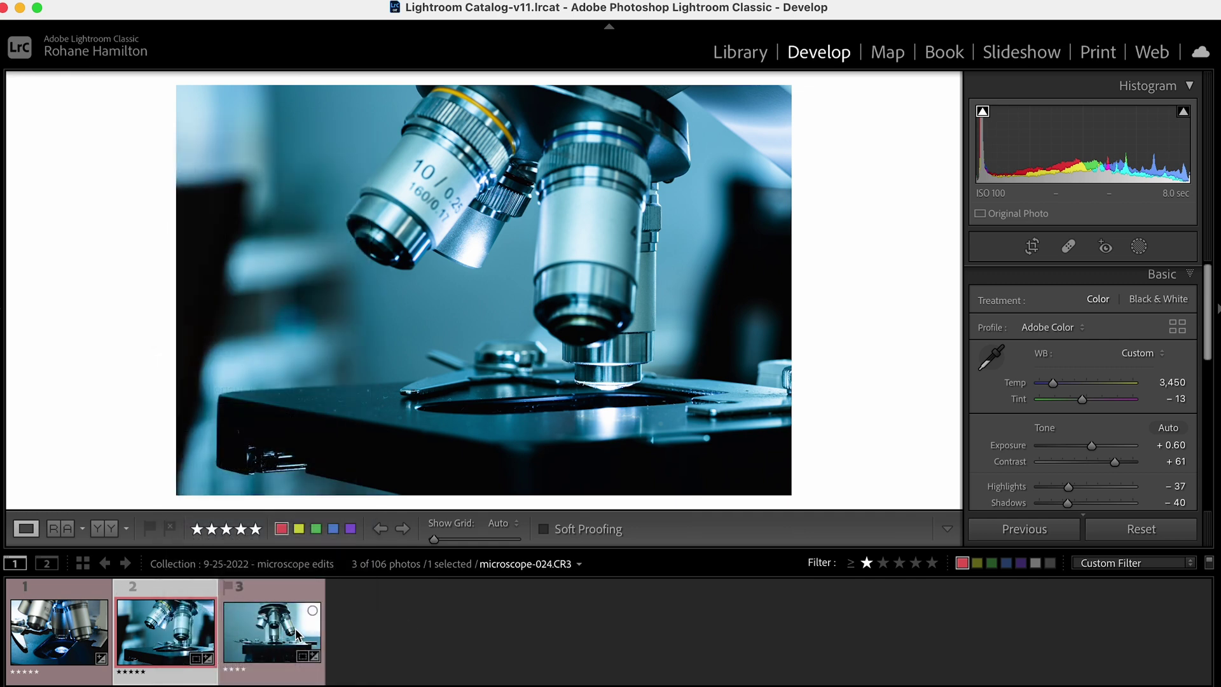
Step: Send microscope-016.CR3 to Adobe Photoshop 2022 with Edit In
right_click(172, 640)
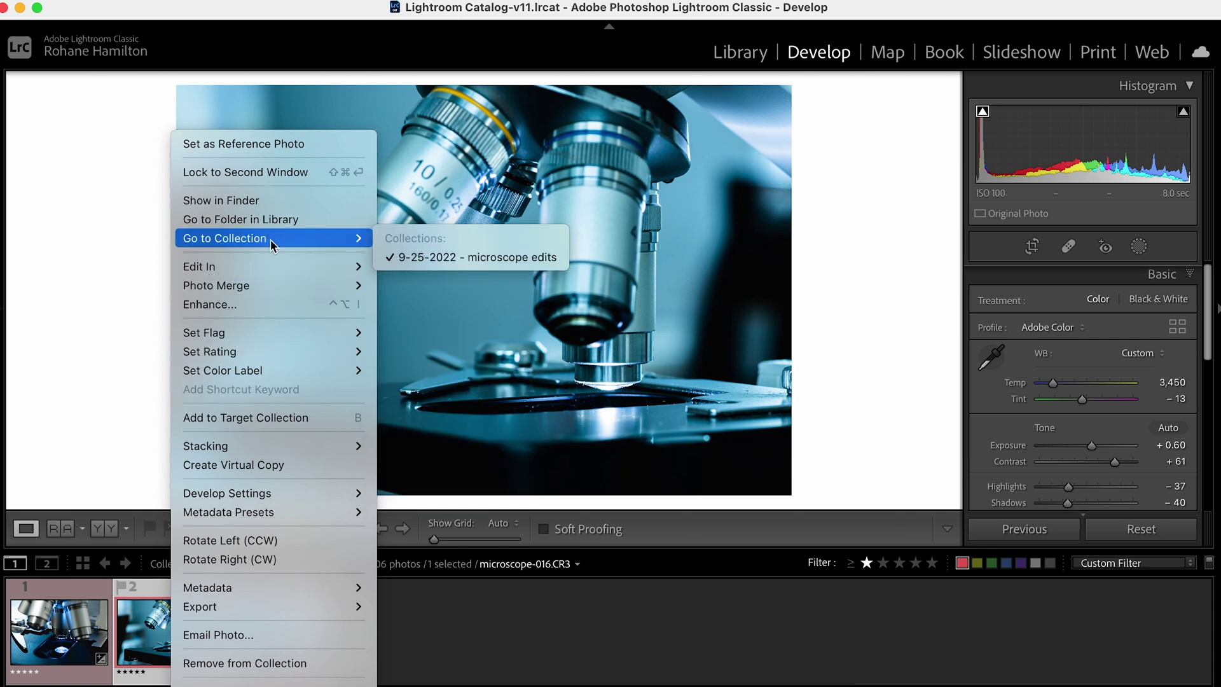
mouse_move(278, 267)
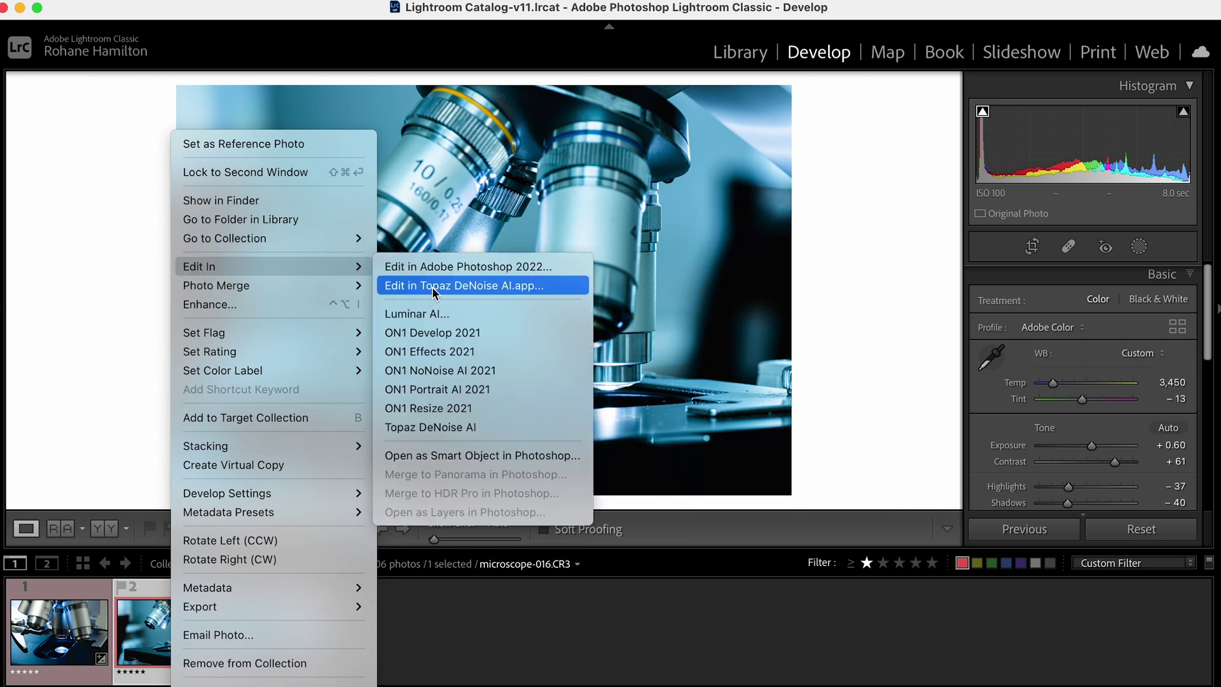
click(482, 266)
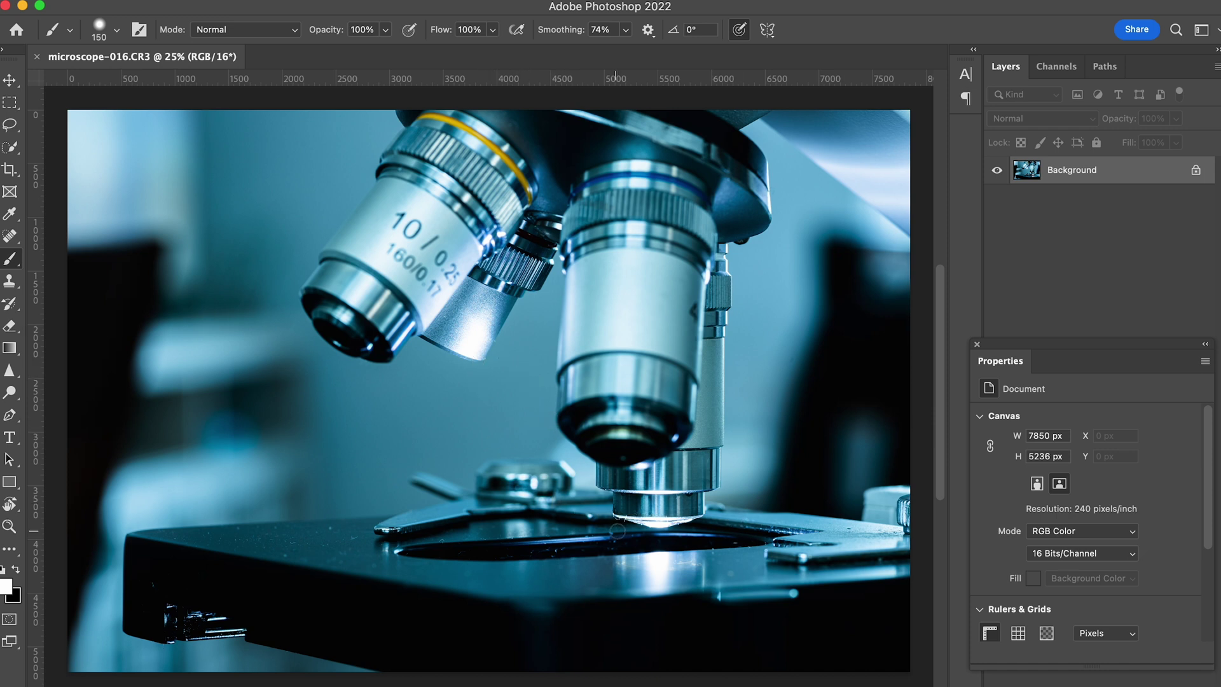
Step: Zoom in on the microscope's lens tip to inspect it for dust
scroll(620, 529, up, 5)
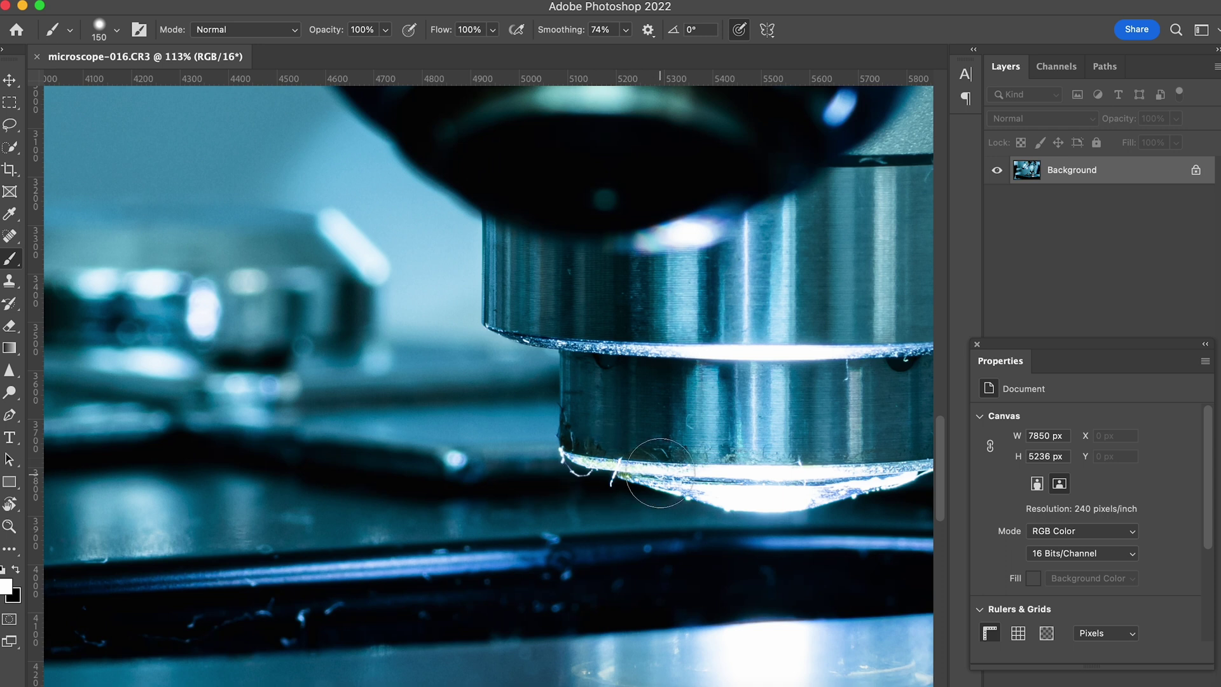
scroll(839, 374, up, 5)
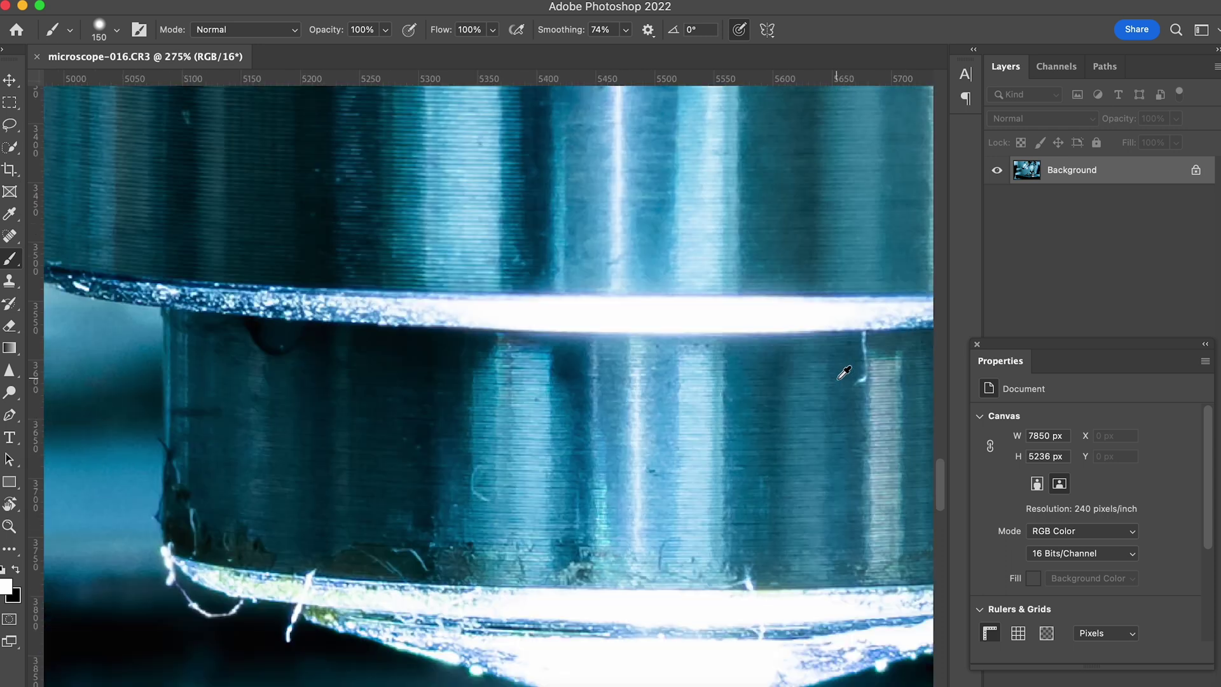
scroll(844, 372, up, 2)
scroll(795, 368, down, 8)
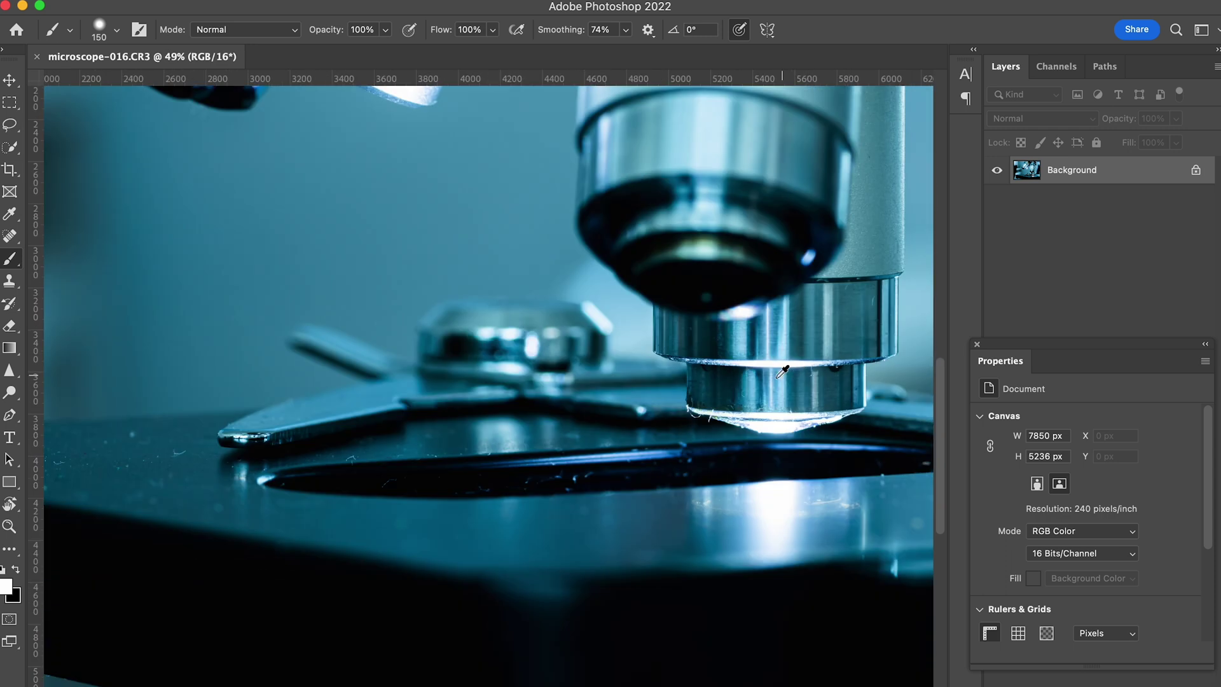
Step: Pan across the dark stage toward its left edge to find dust specks, selecting the healing tool
drag(216, 456, 401, 476)
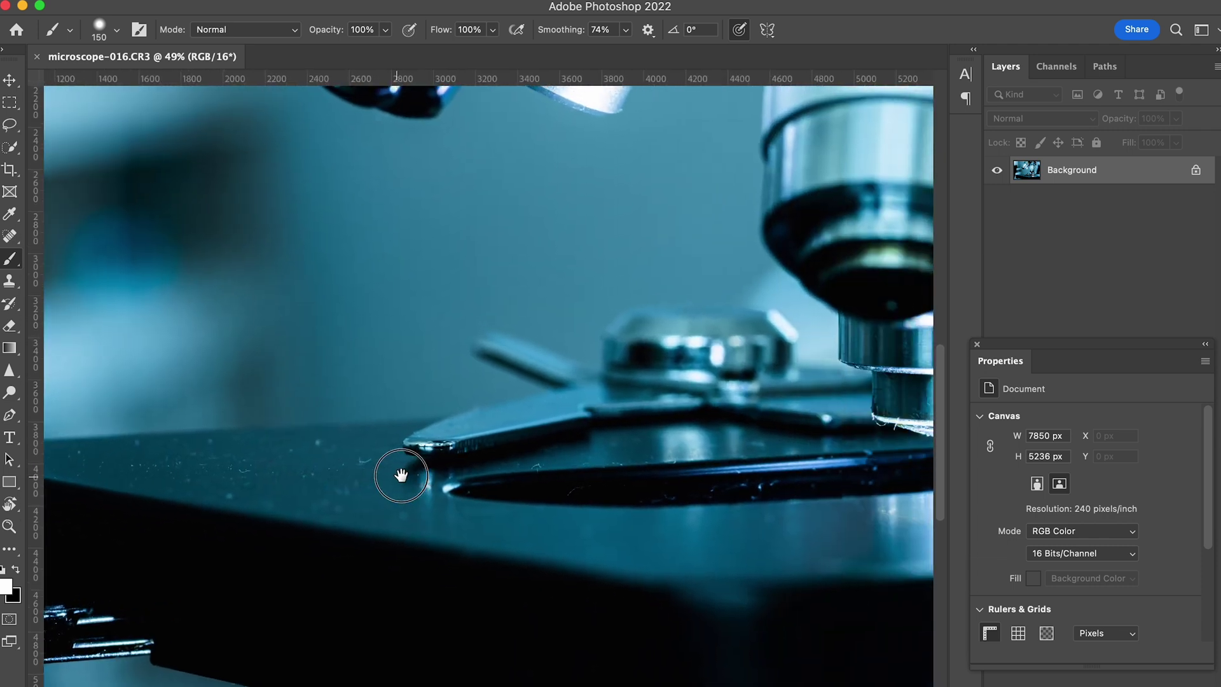
scroll(400, 476, up, 7)
scroll(400, 476, right, 9)
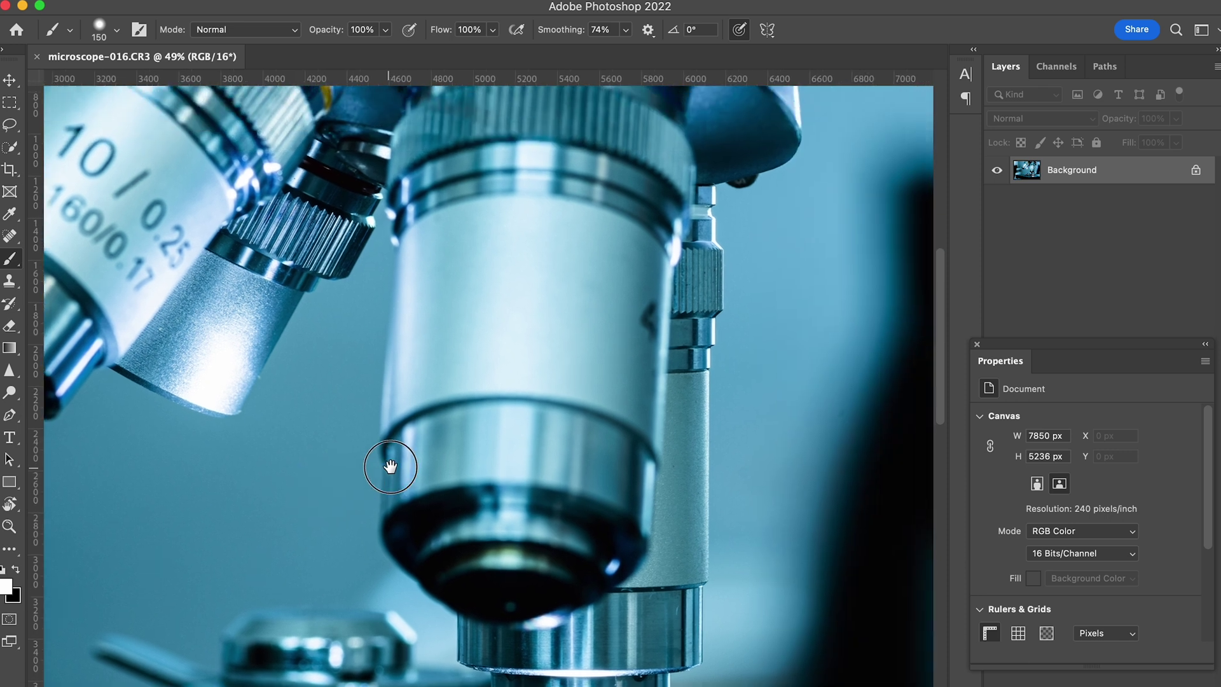
scroll(390, 467, right, 9)
scroll(390, 467, down, 2)
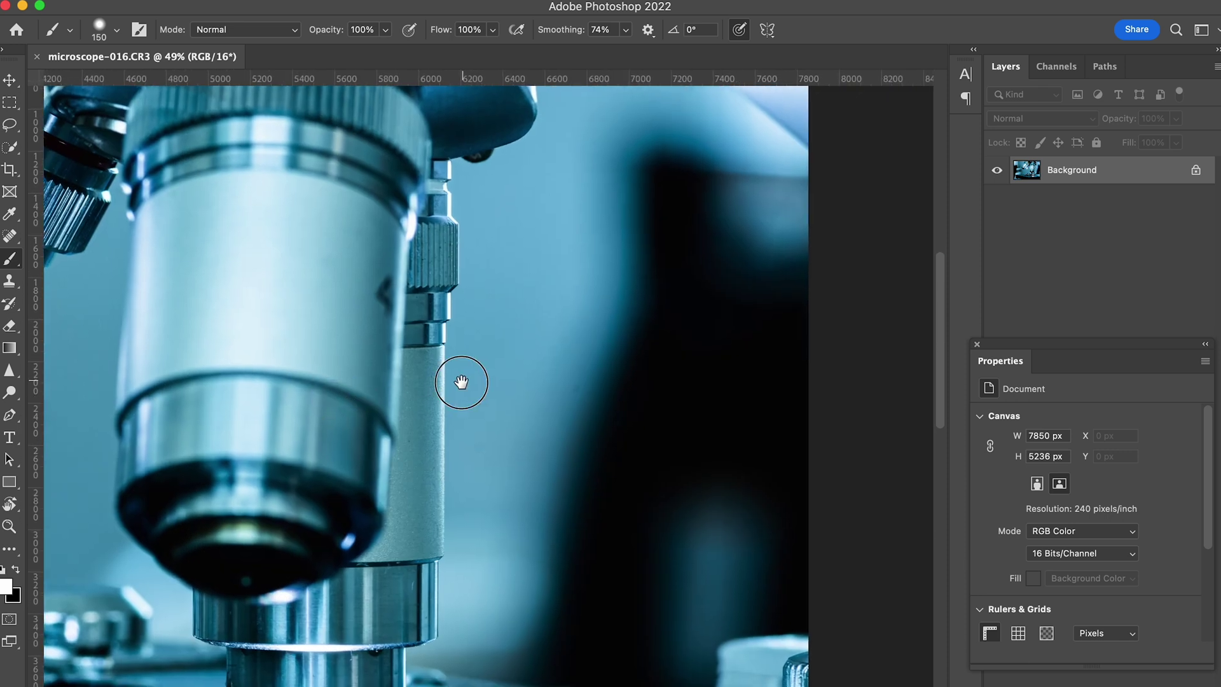
scroll(461, 382, up, 5)
scroll(464, 548, left, 2)
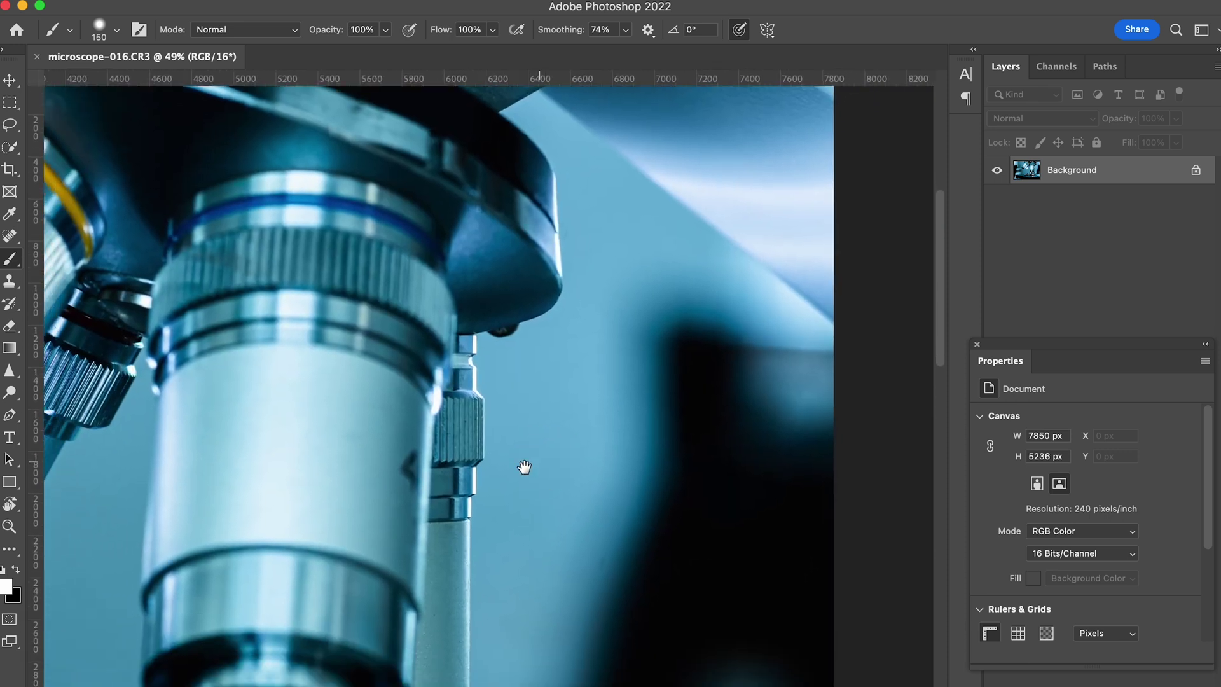
scroll(524, 467, left, 15)
scroll(524, 467, down, 12)
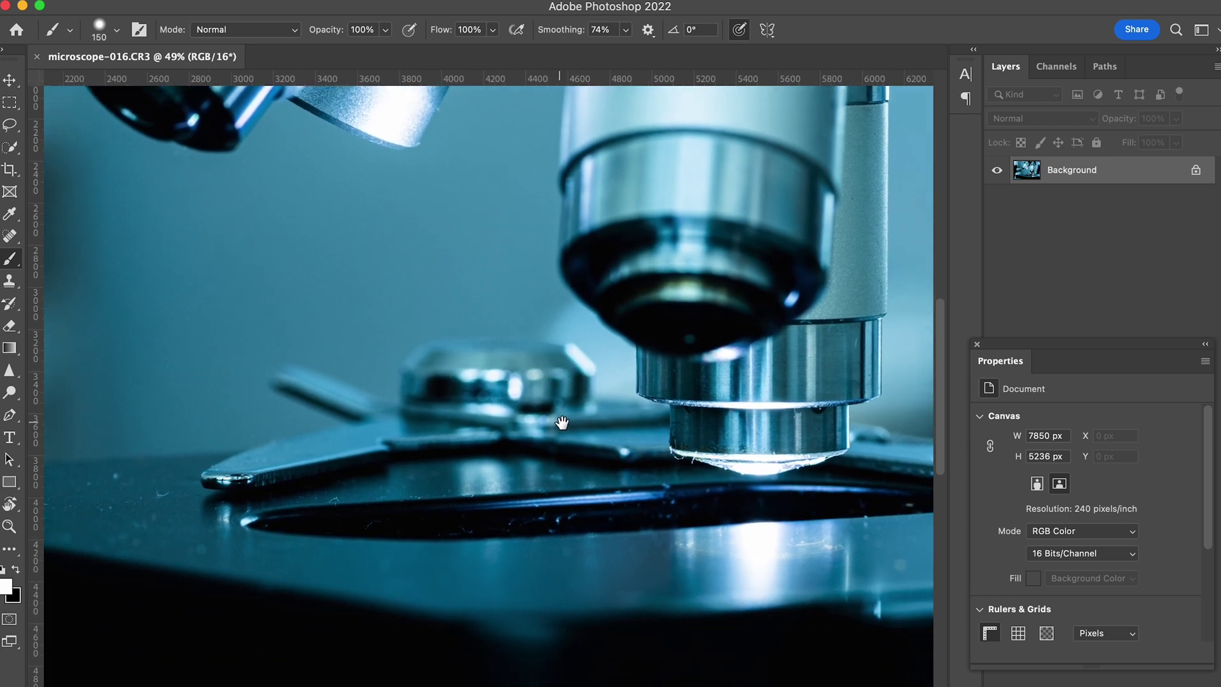
scroll(563, 422, left, 5)
scroll(562, 422, down, 2)
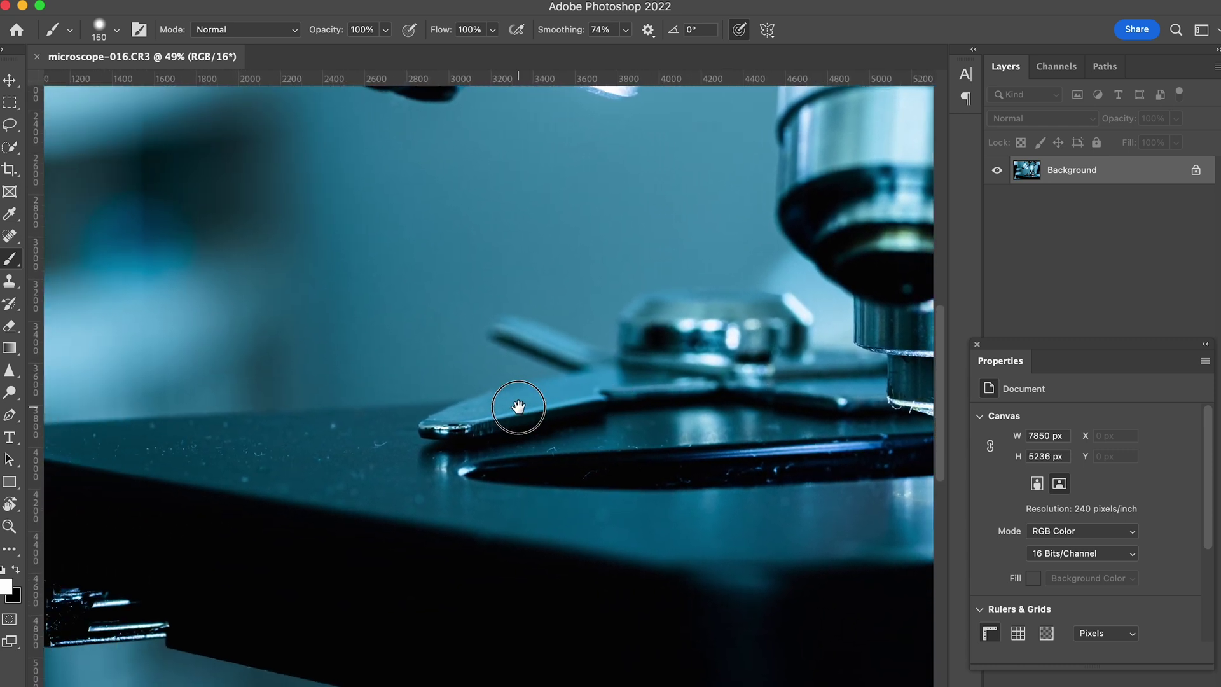
drag(408, 443, 505, 422)
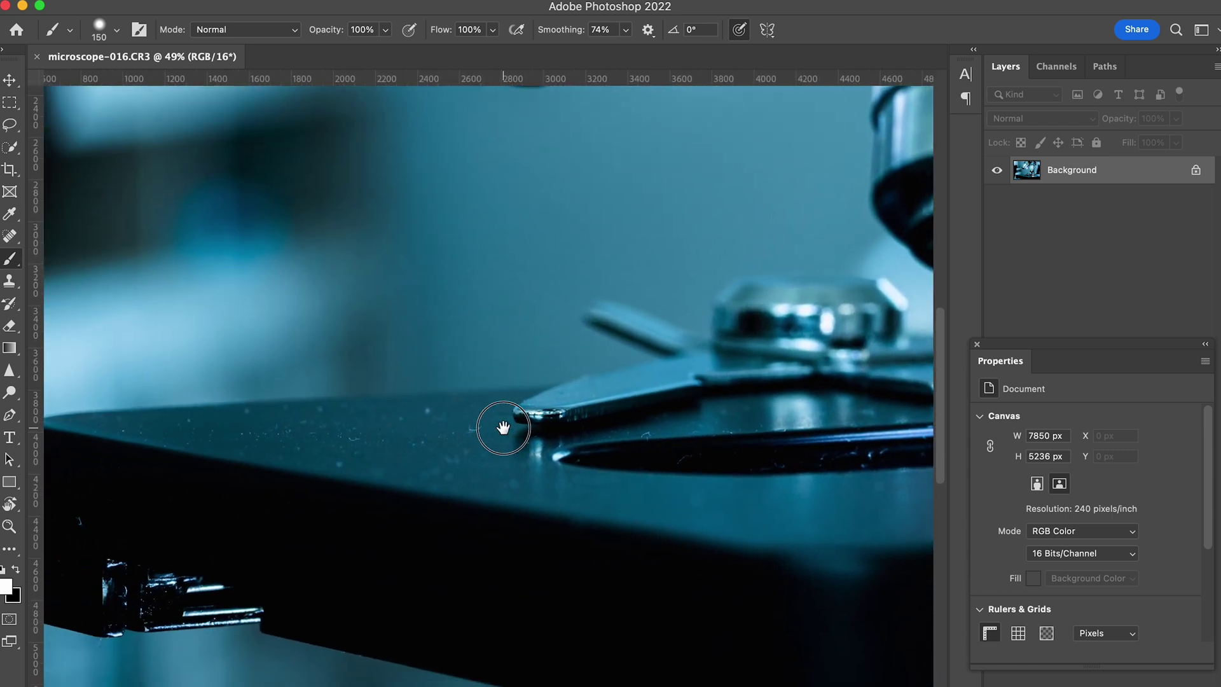
click(10, 236)
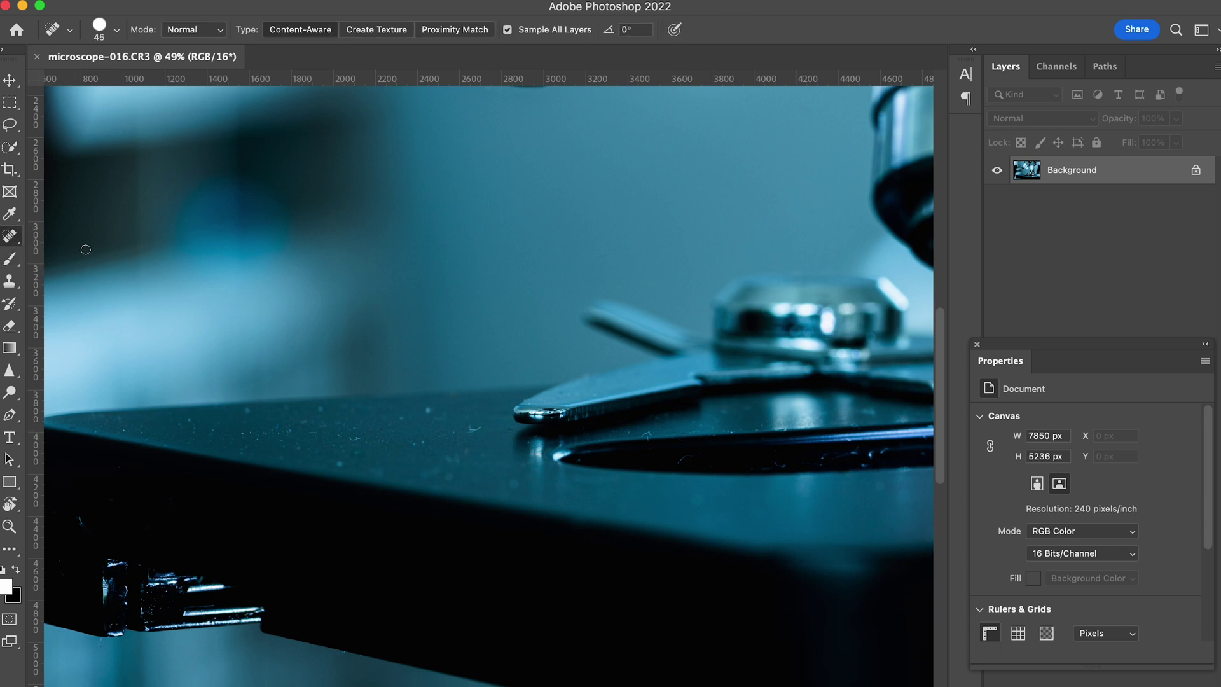
Step: Use the Spot Healing Brush Tool to remove four stage specks and the dust along its front edge
right_click(10, 236)
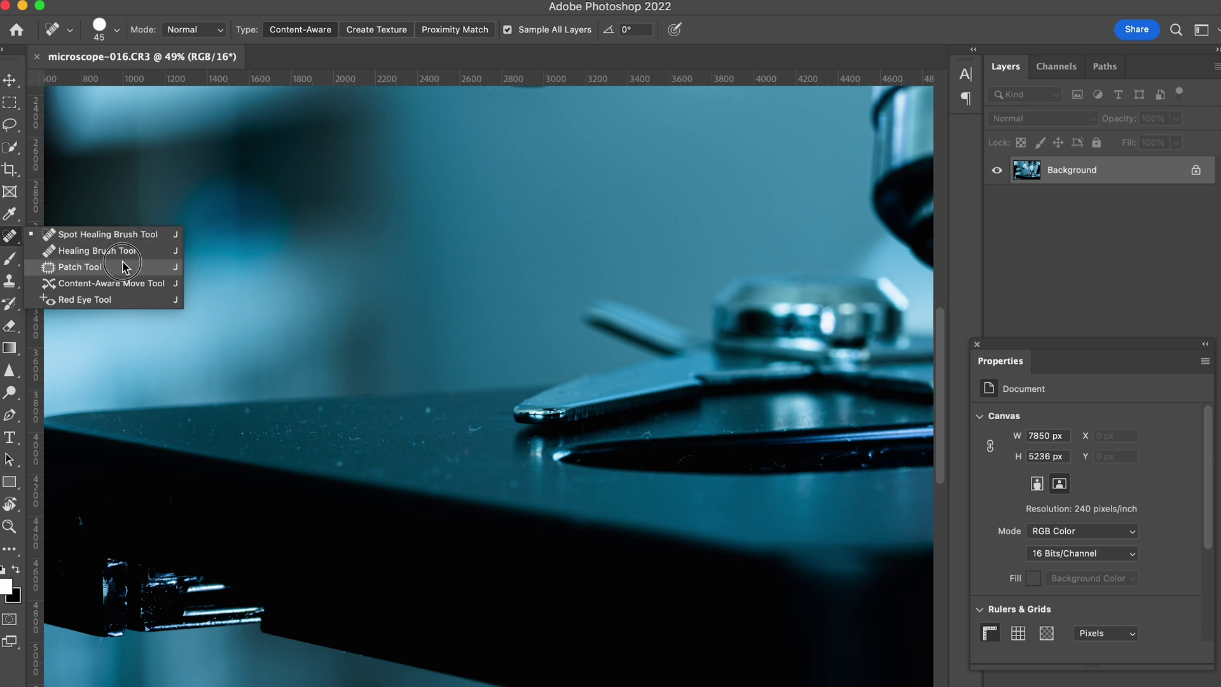
click(144, 236)
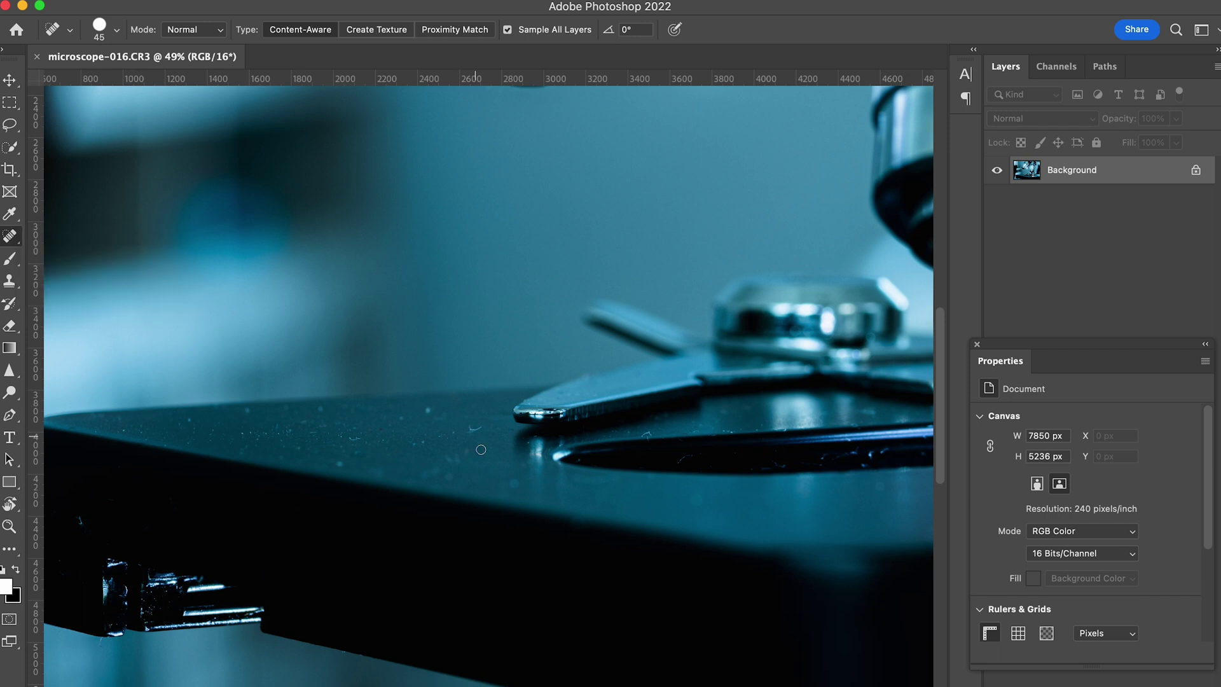
click(475, 429)
click(427, 410)
click(407, 418)
click(343, 427)
drag(252, 408, 230, 410)
Step: Zoom back out to view the whole retouched photo
scroll(549, 429, right, 10)
scroll(549, 429, up, 5)
scroll(492, 390, down, 8)
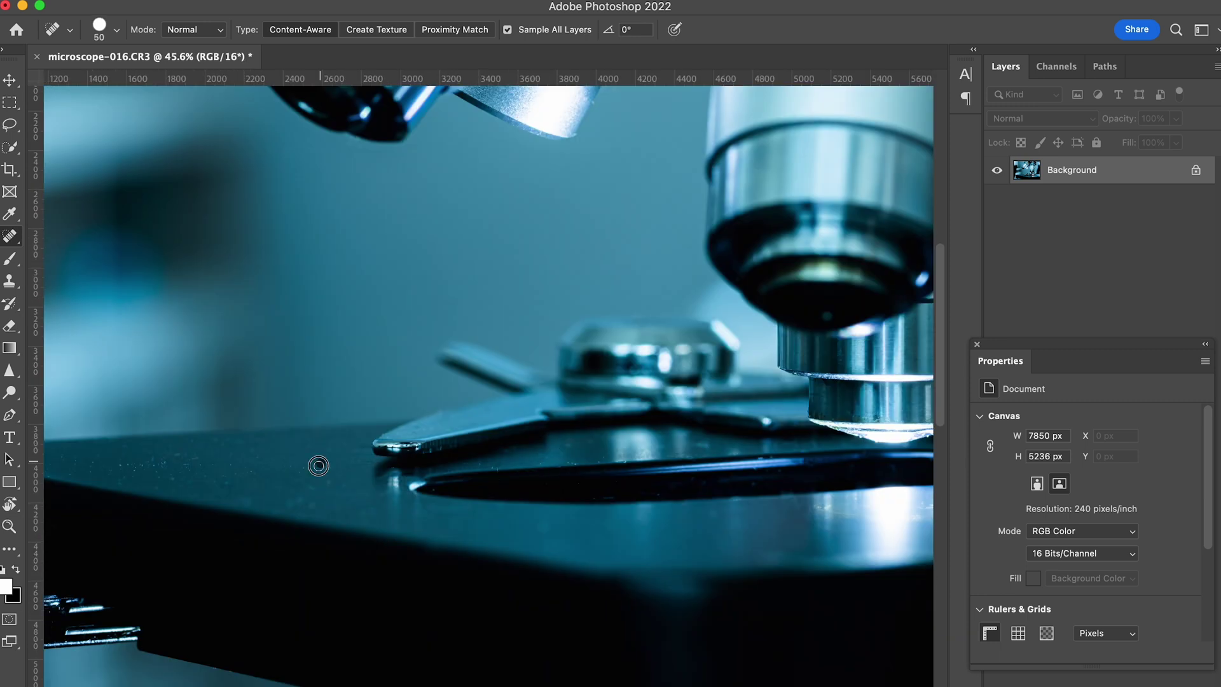
scroll(318, 465, up, 5)
scroll(354, 246, down, 8)
key(bracketright)
key(bracketright)
key(bracketright)
key(bracketright)
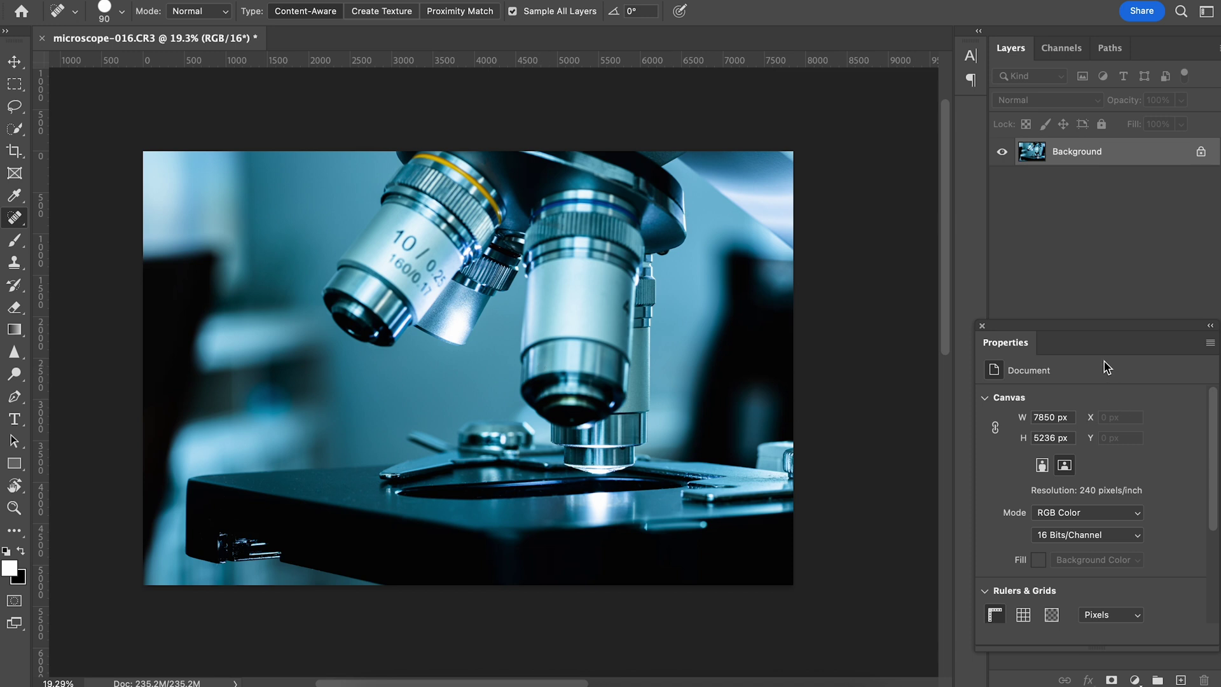
Step: Add a new layer above the photo and fill it with 50% gray
drag(1100, 337, 863, 327)
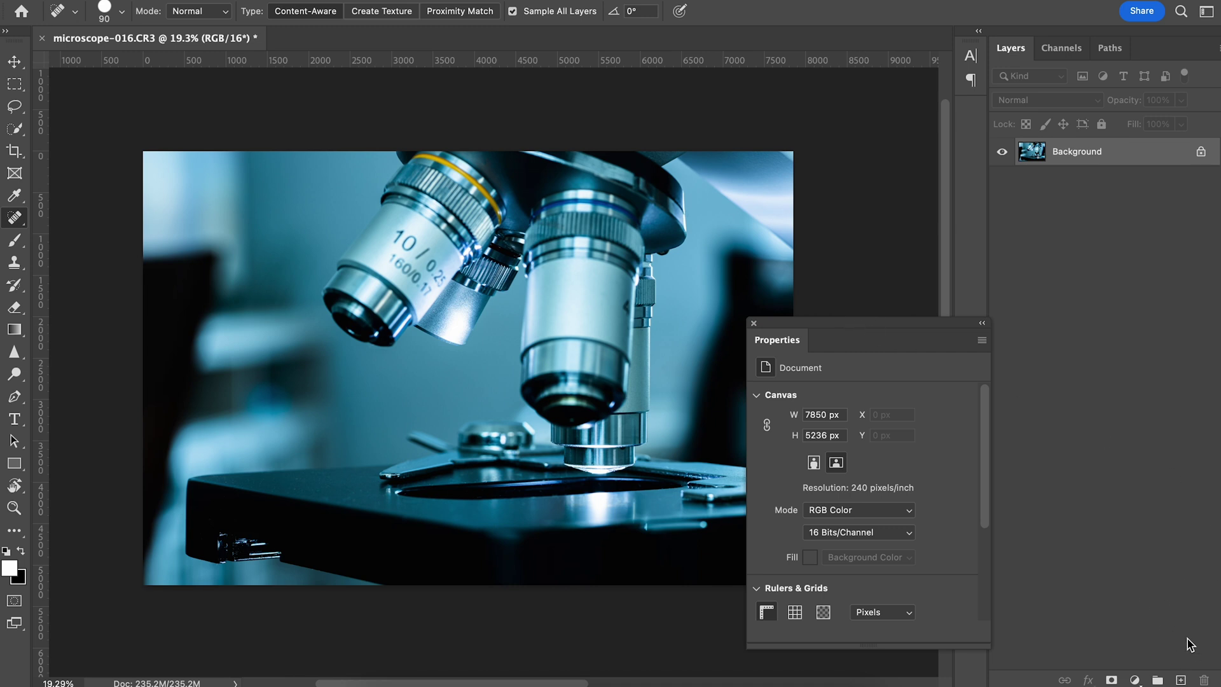
click(1181, 680)
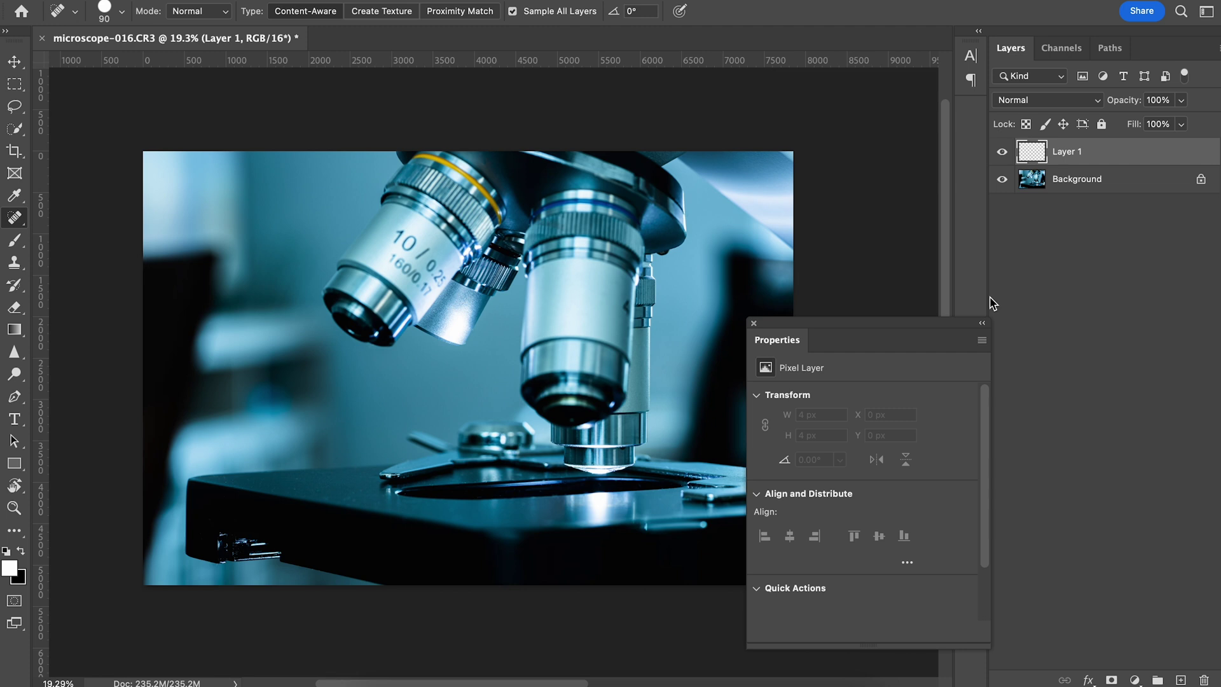
key(shift+BackSpace)
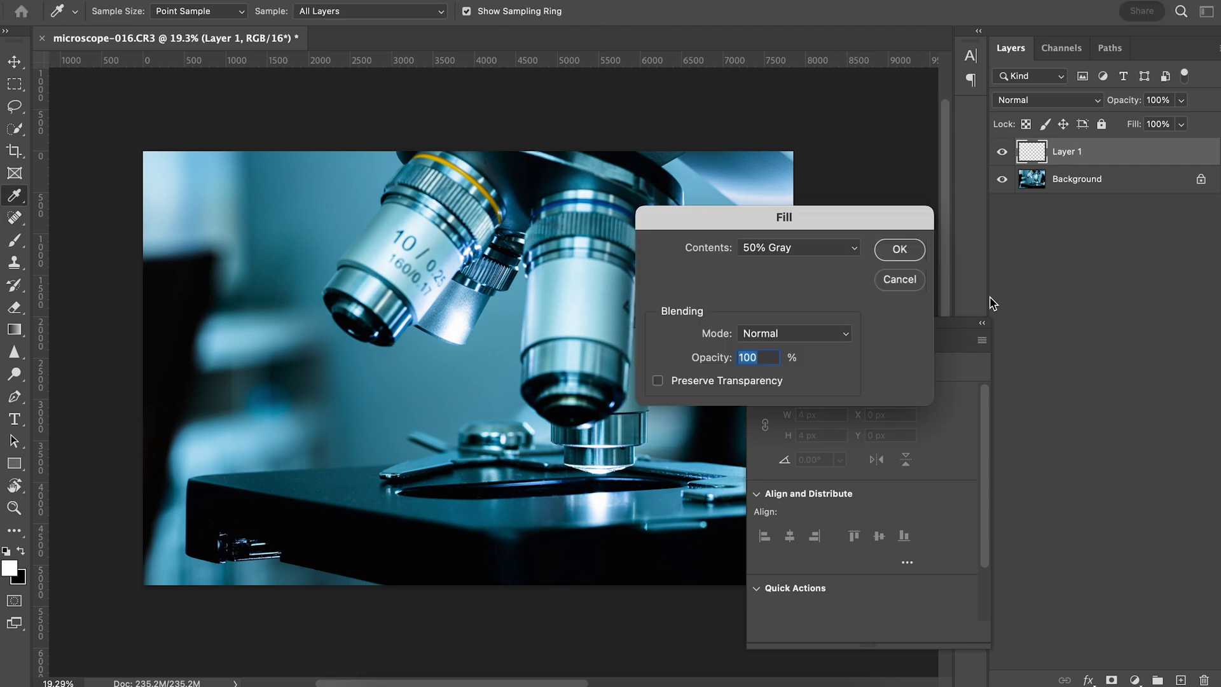
drag(829, 218, 721, 180)
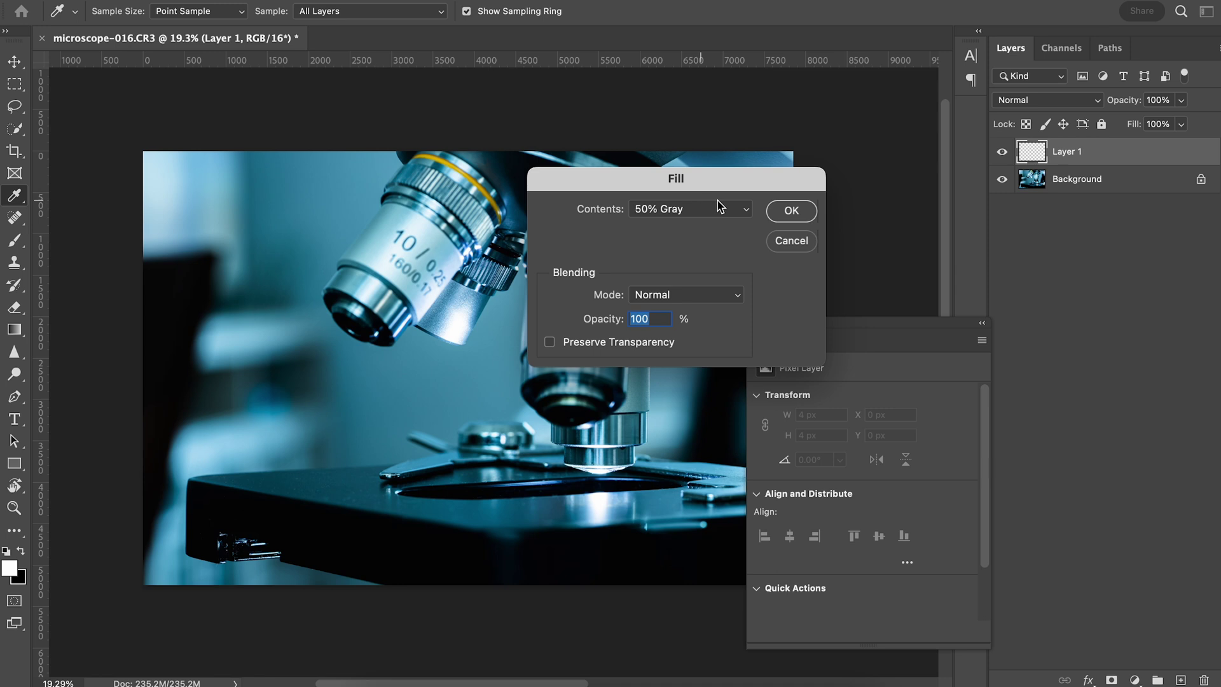
click(800, 219)
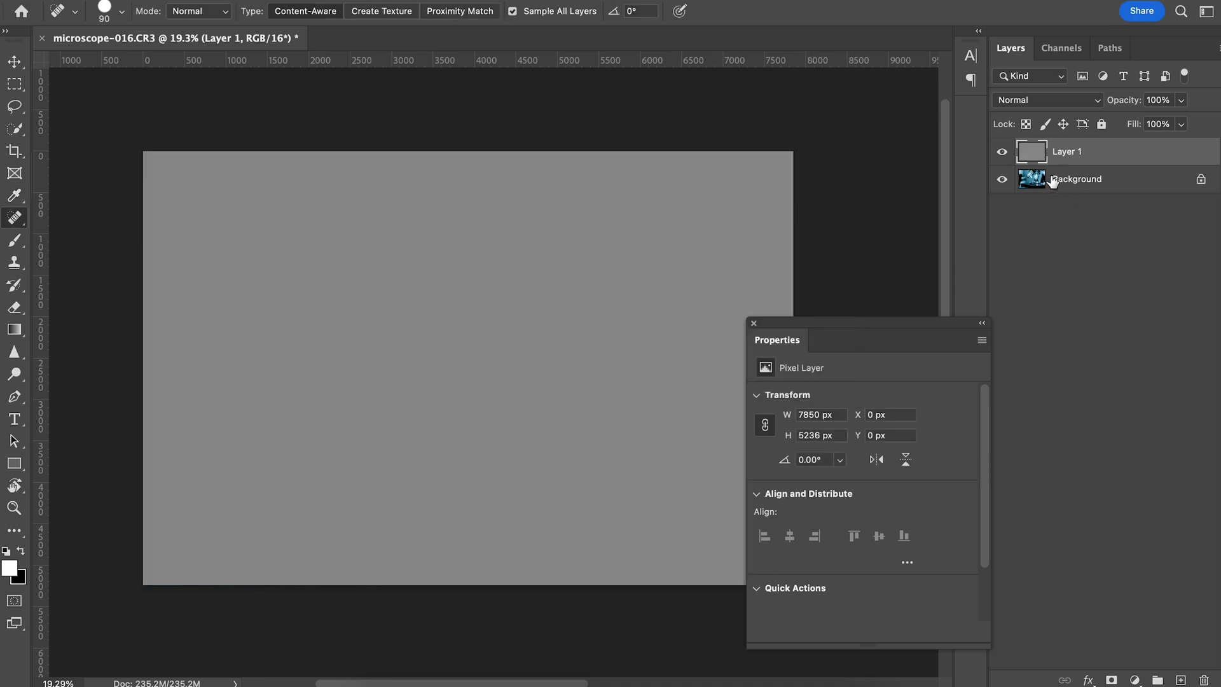
Step: Test the gray layer at 43% opacity, then return it to 100%
click(1182, 100)
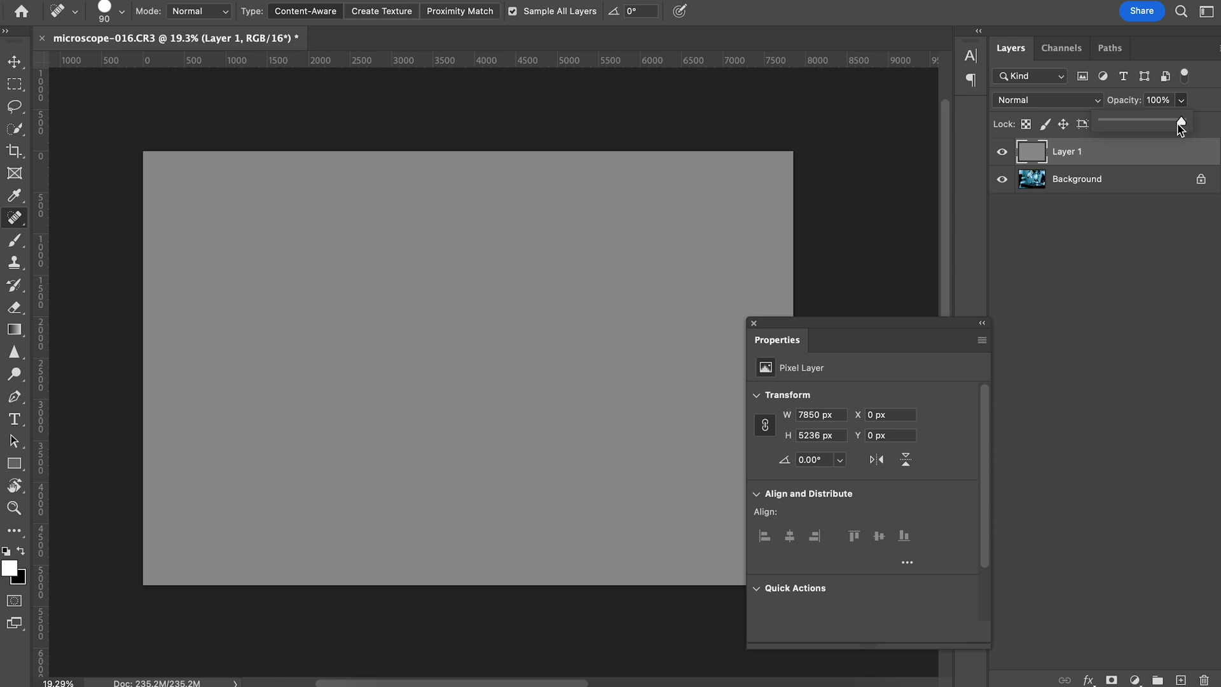
drag(1183, 120, 1138, 127)
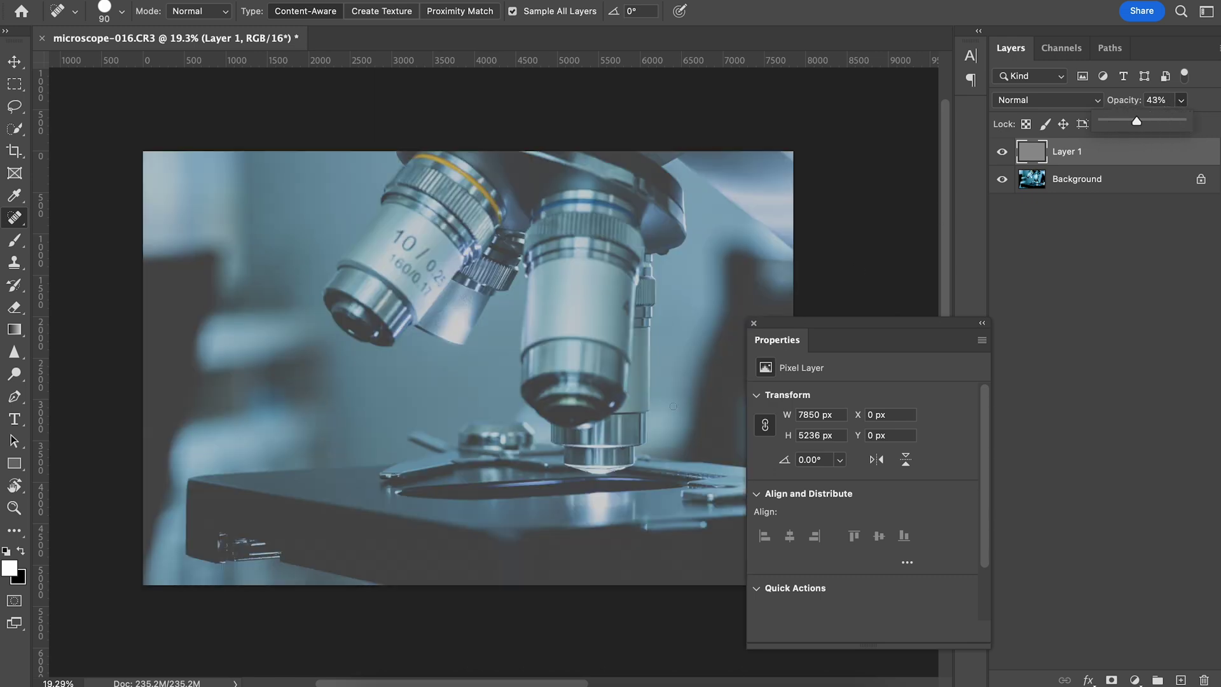
click(14, 239)
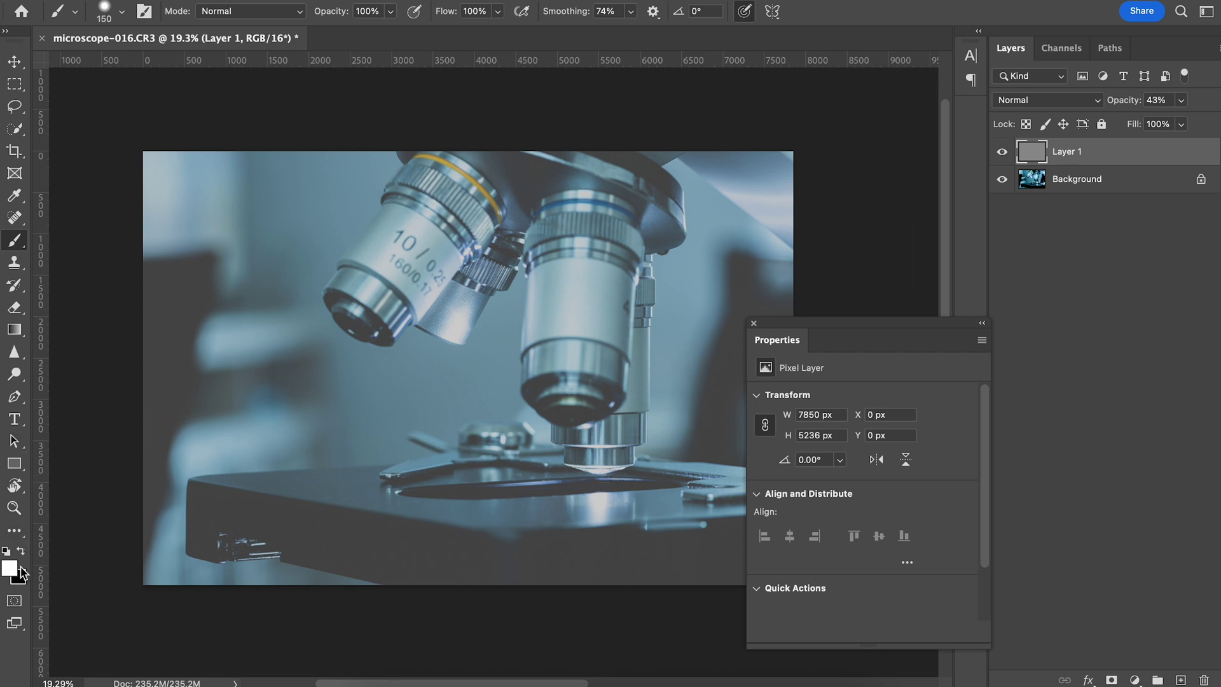
key(x)
key(x)
click(1181, 100)
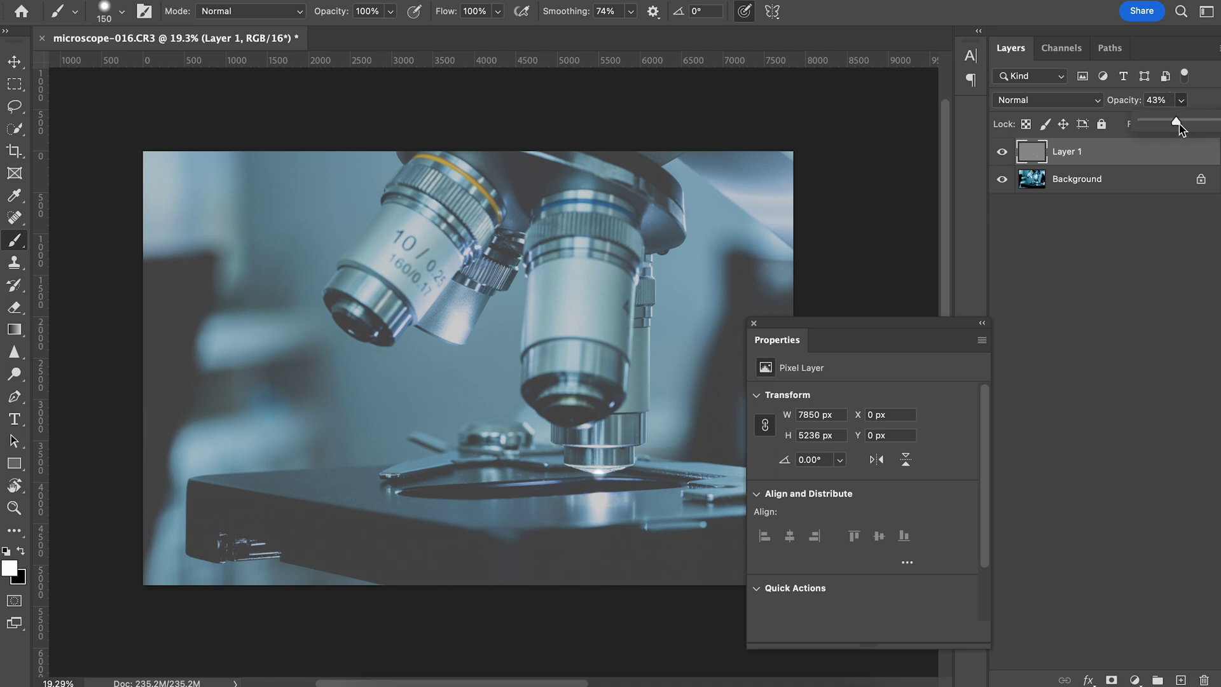
drag(1186, 121, 1218, 119)
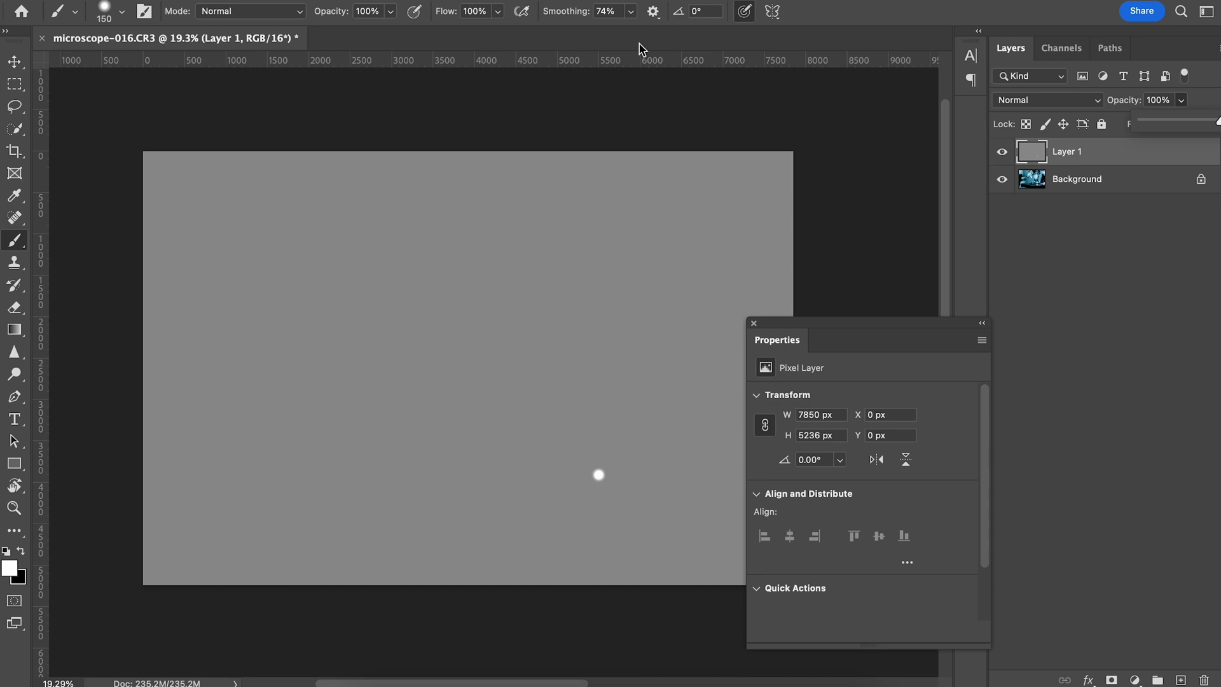
Step: Open the Lens Flare filter under Filter > Render and choose the Movie Prime lens type
click(391, 1)
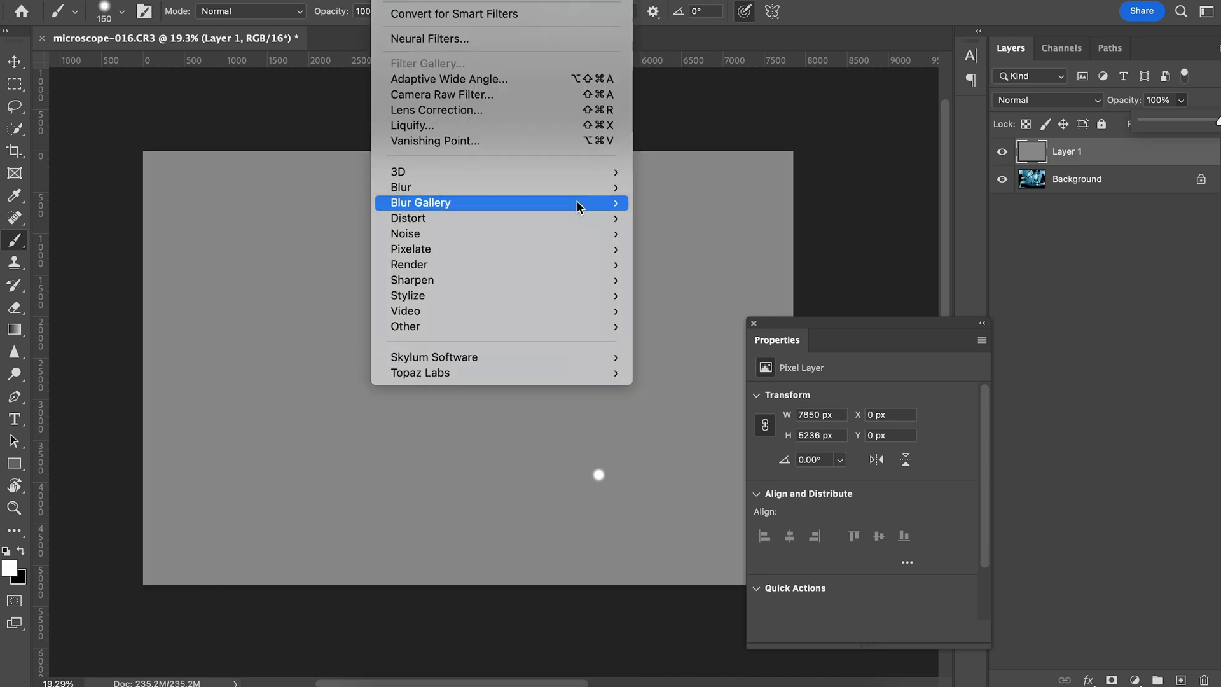
mouse_move(535, 267)
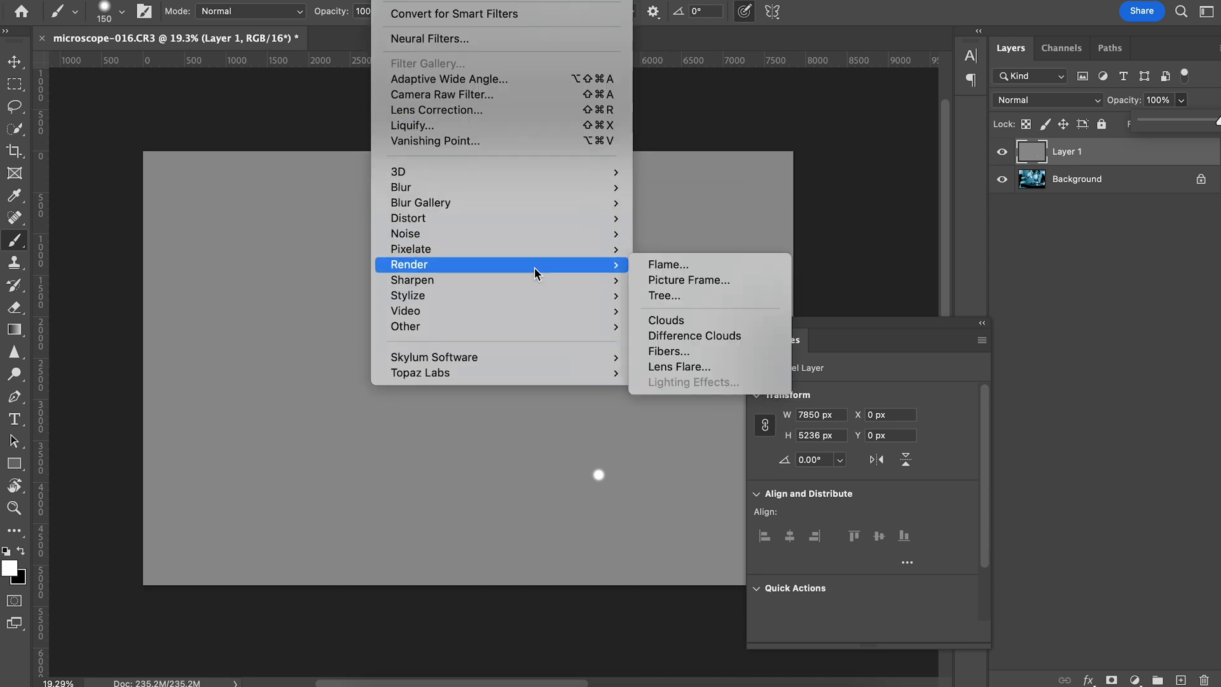
click(700, 366)
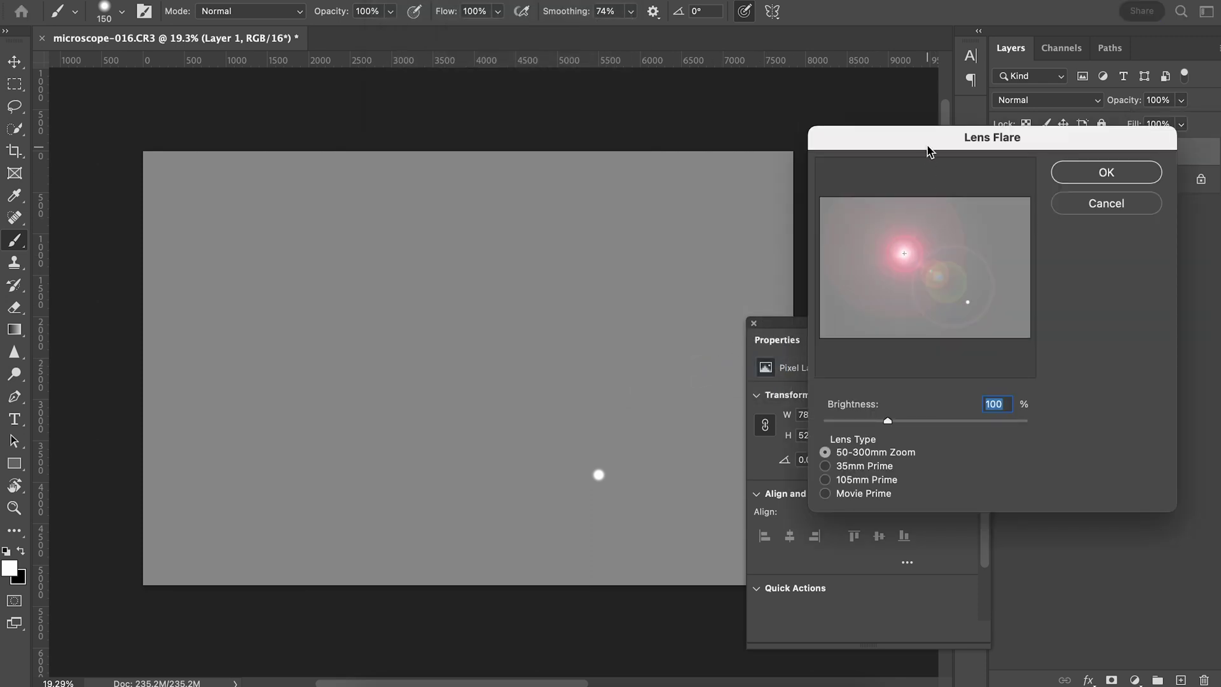
drag(928, 137, 831, 51)
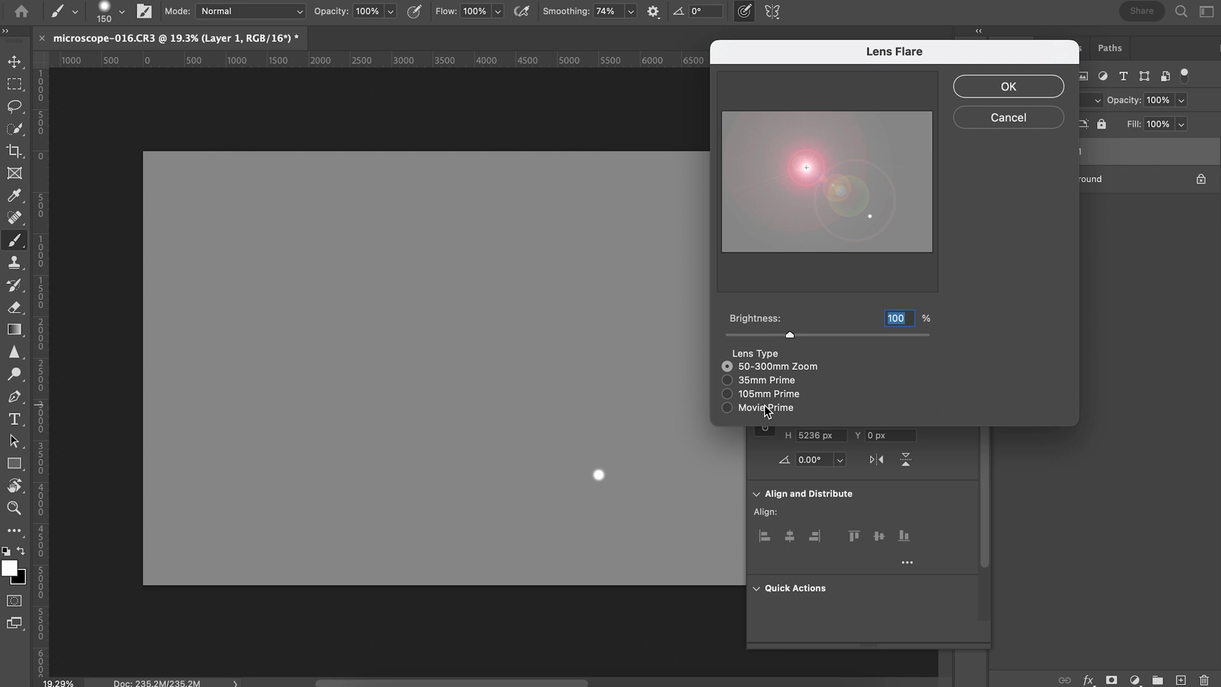
click(767, 408)
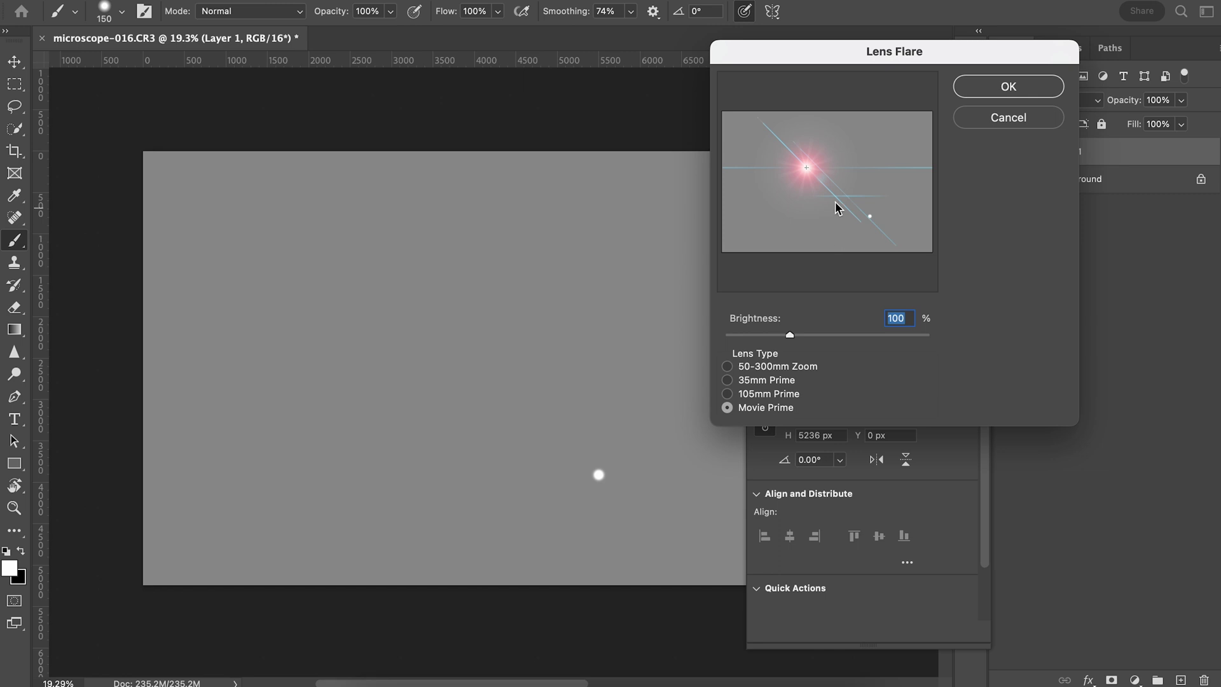
Step: Place the flare centre toward the lower right, raise brightness to 128%, and apply it
mouse_move(806, 168)
mouse_down()
mouse_move(896, 186)
mouse_move(877, 161)
mouse_move(901, 219)
mouse_move(811, 218)
mouse_move(873, 219)
mouse_move(883, 198)
mouse_move(891, 210)
mouse_move(897, 185)
mouse_move(859, 204)
mouse_move(878, 163)
mouse_move(894, 205)
mouse_move(859, 227)
mouse_move(875, 223)
mouse_up()
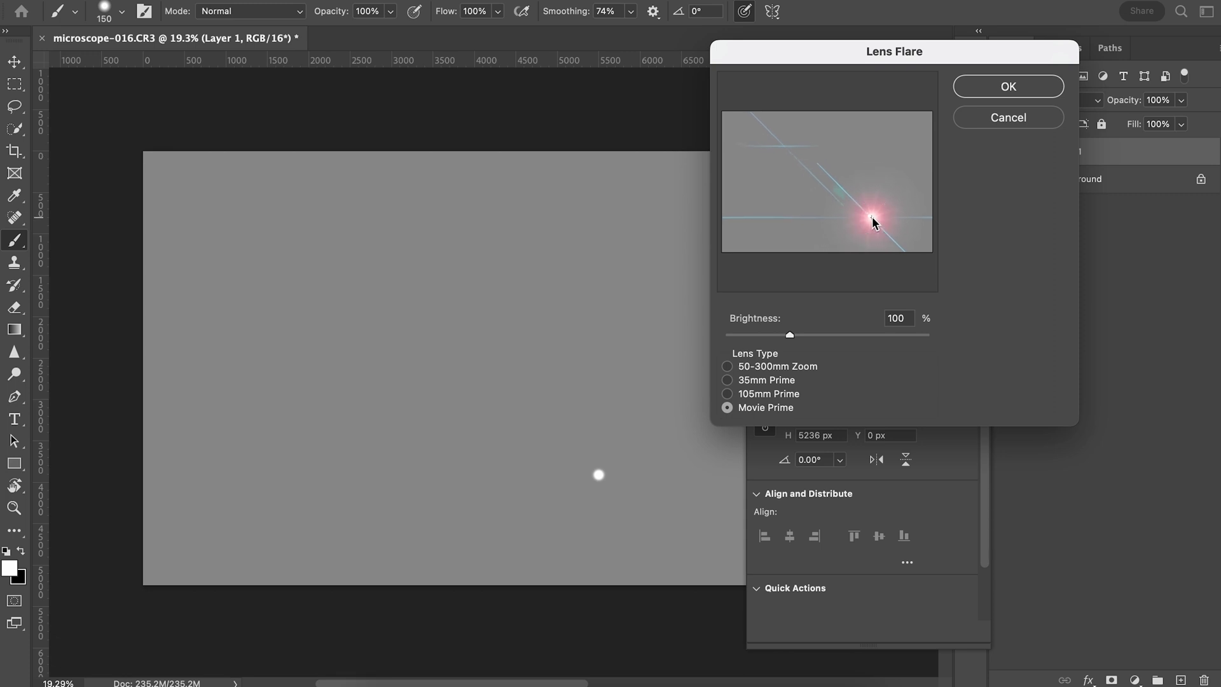
click(873, 218)
mouse_move(794, 341)
mouse_down()
mouse_move(824, 341)
mouse_move(781, 343)
mouse_move(812, 341)
mouse_up()
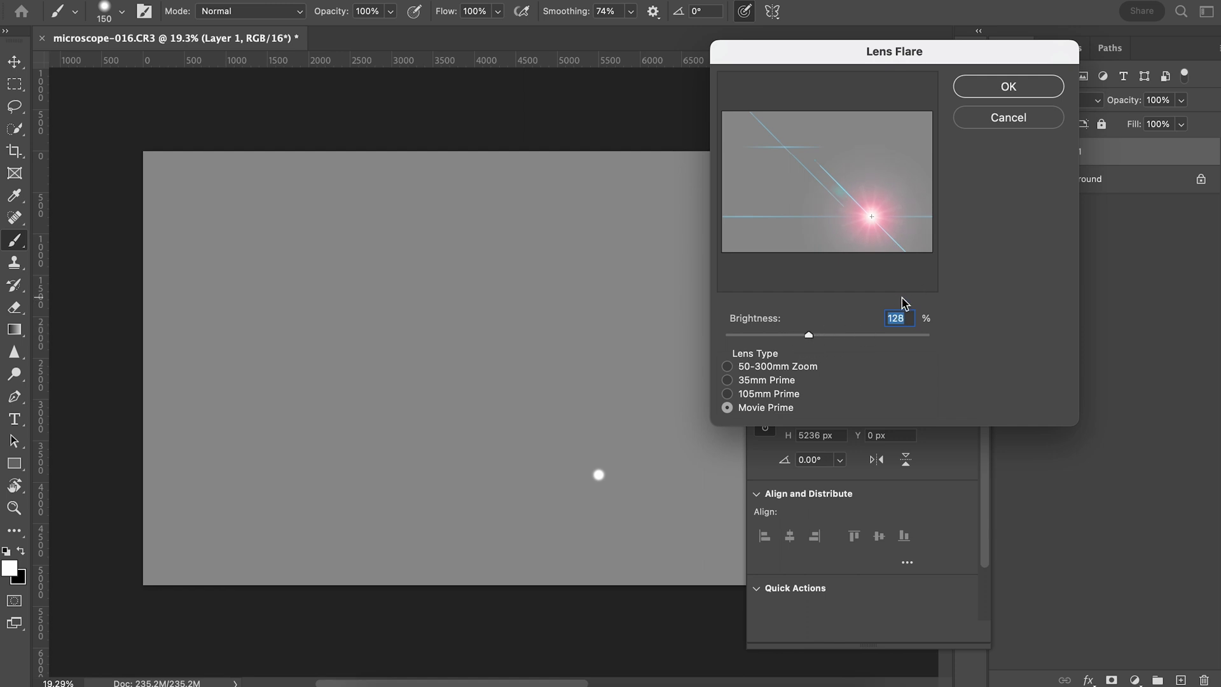
click(977, 92)
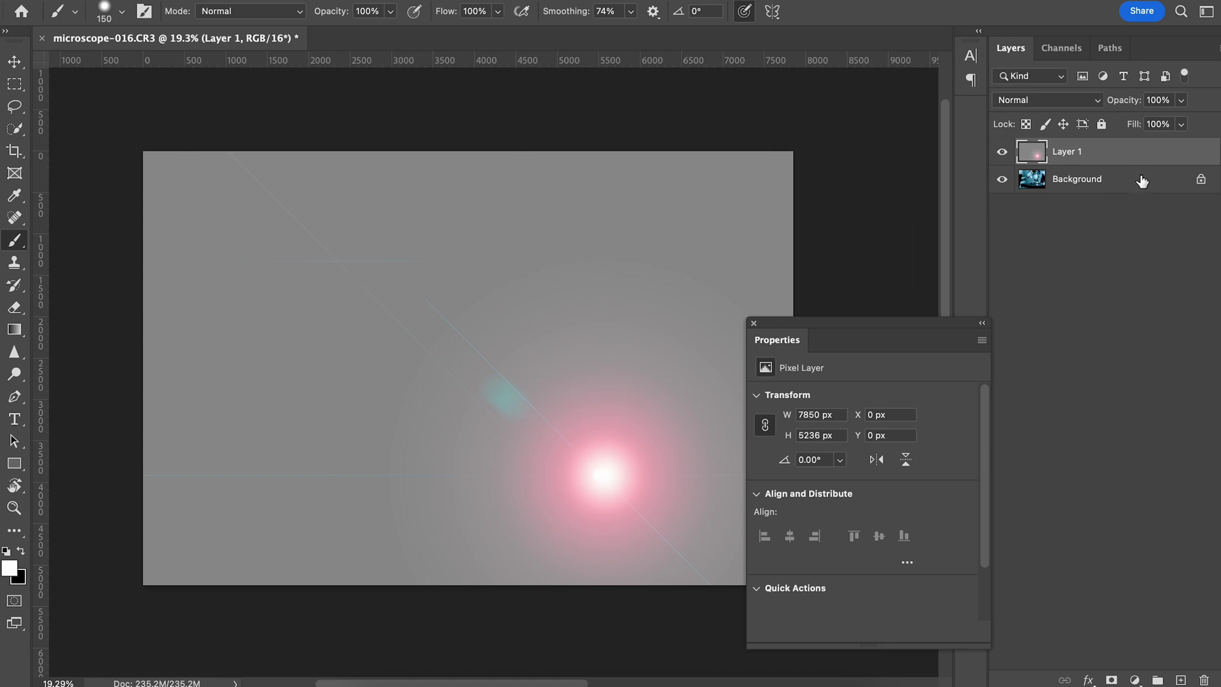
click(1106, 101)
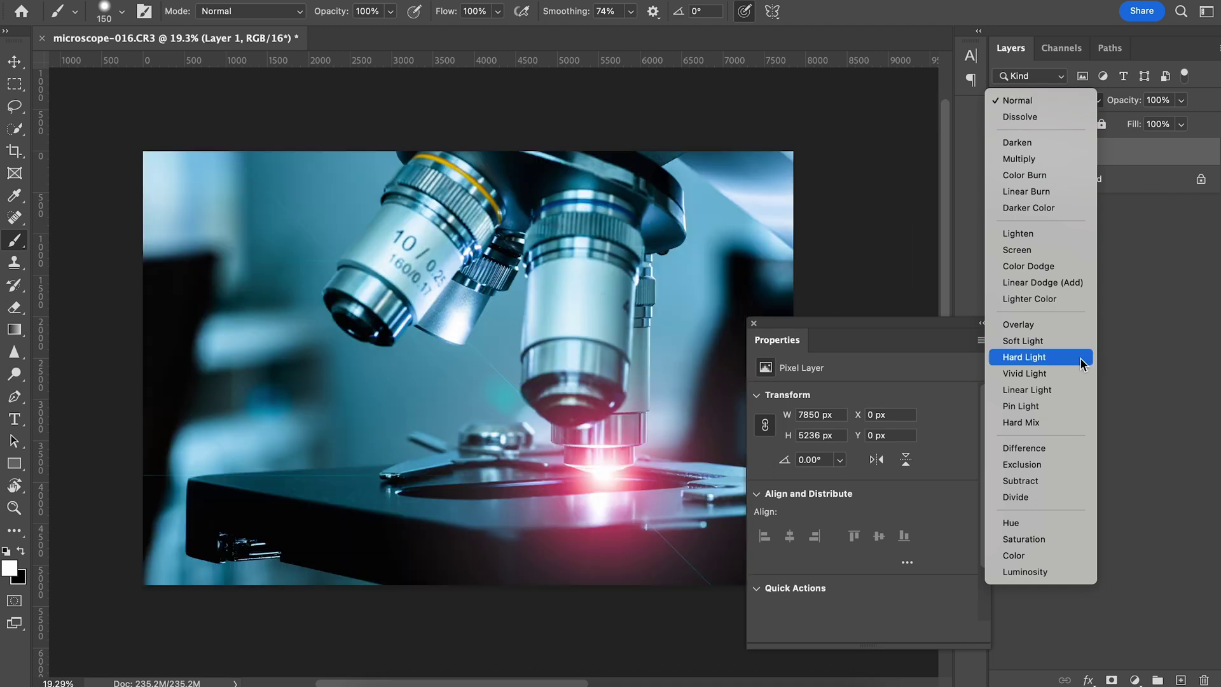
Step: Set Layer 1's blend mode to Hard Light and dock the Properties panel, narrowed, beside Layers
click(1082, 363)
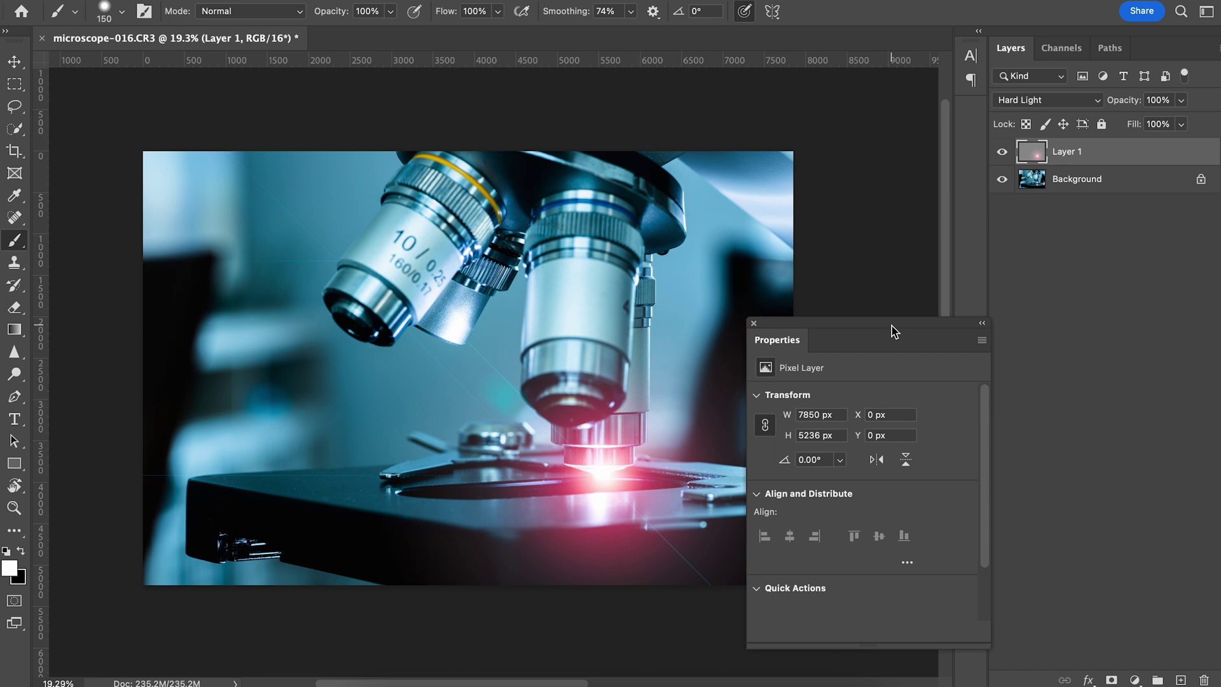
drag(892, 328, 1045, 323)
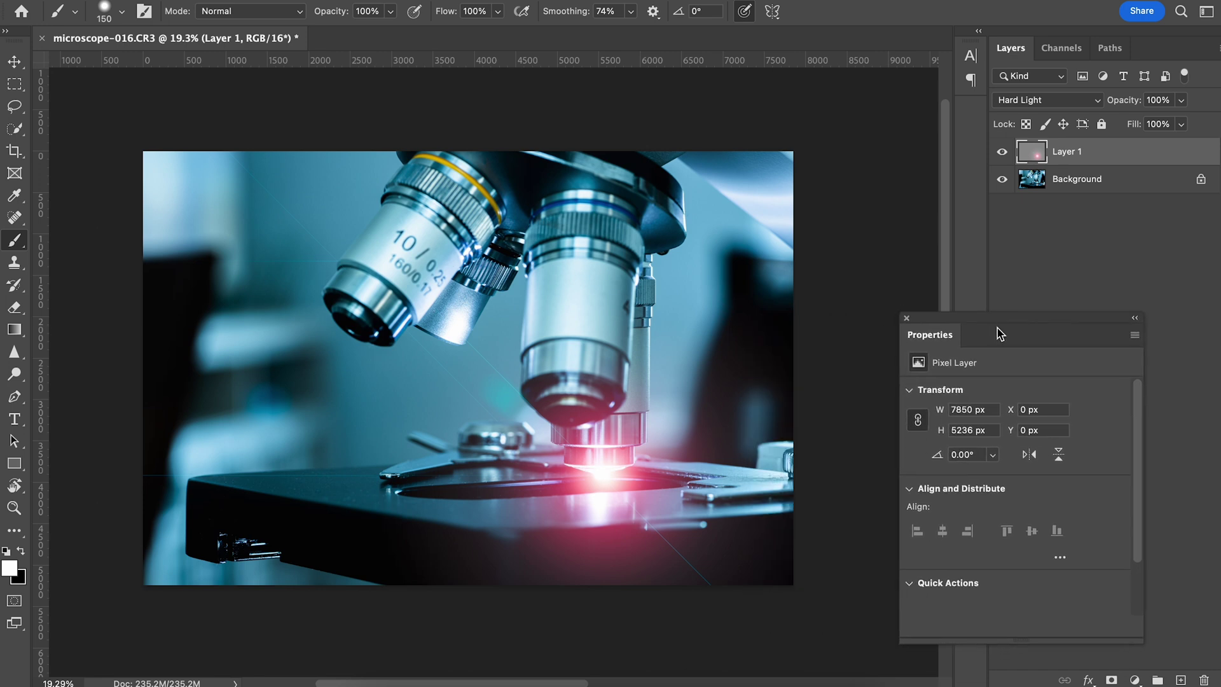
drag(1082, 317, 1037, 294)
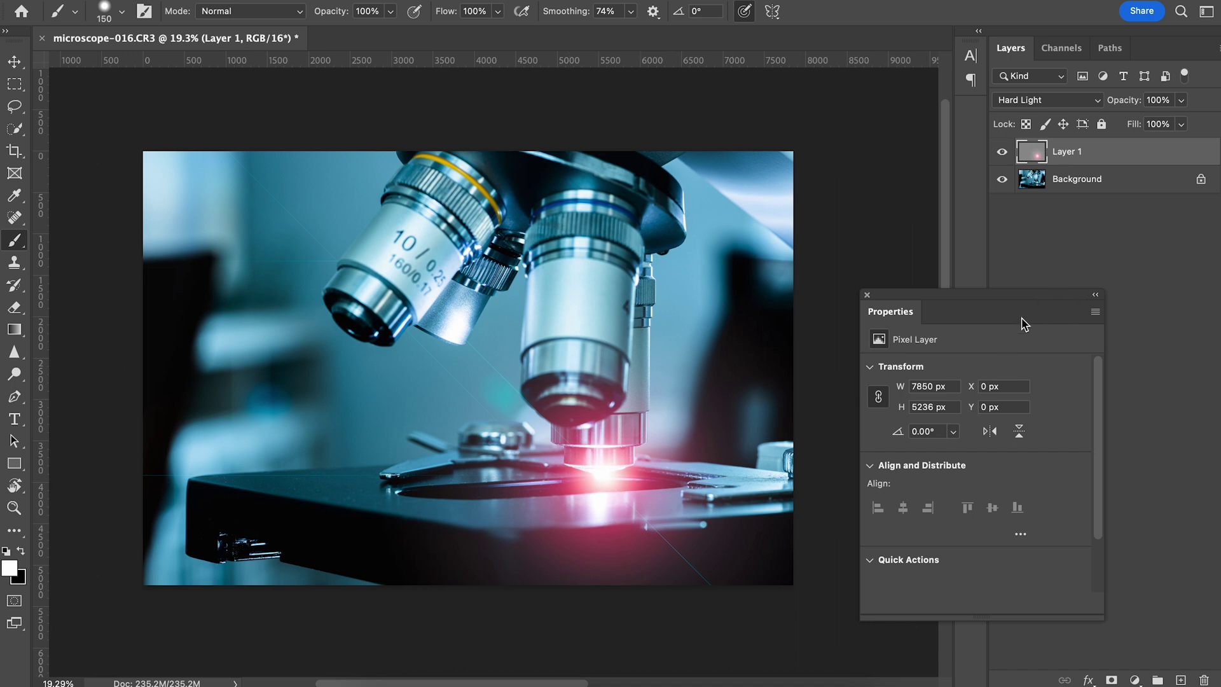
drag(1015, 296, 987, 294)
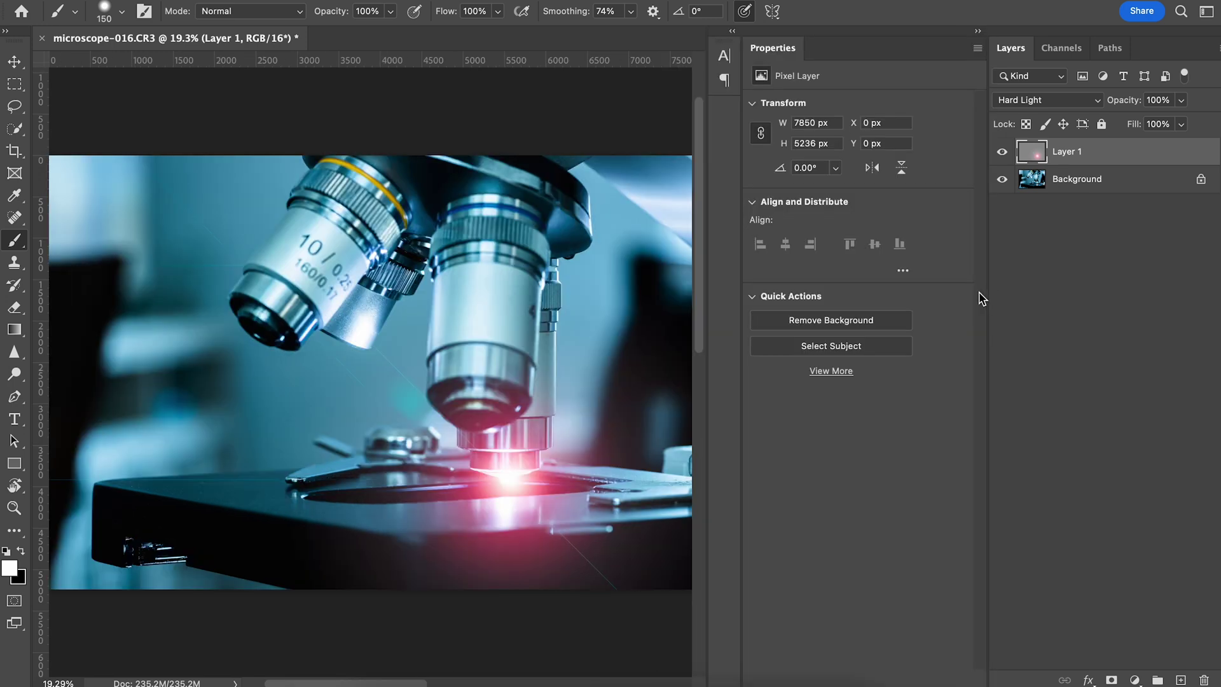
drag(736, 406, 919, 403)
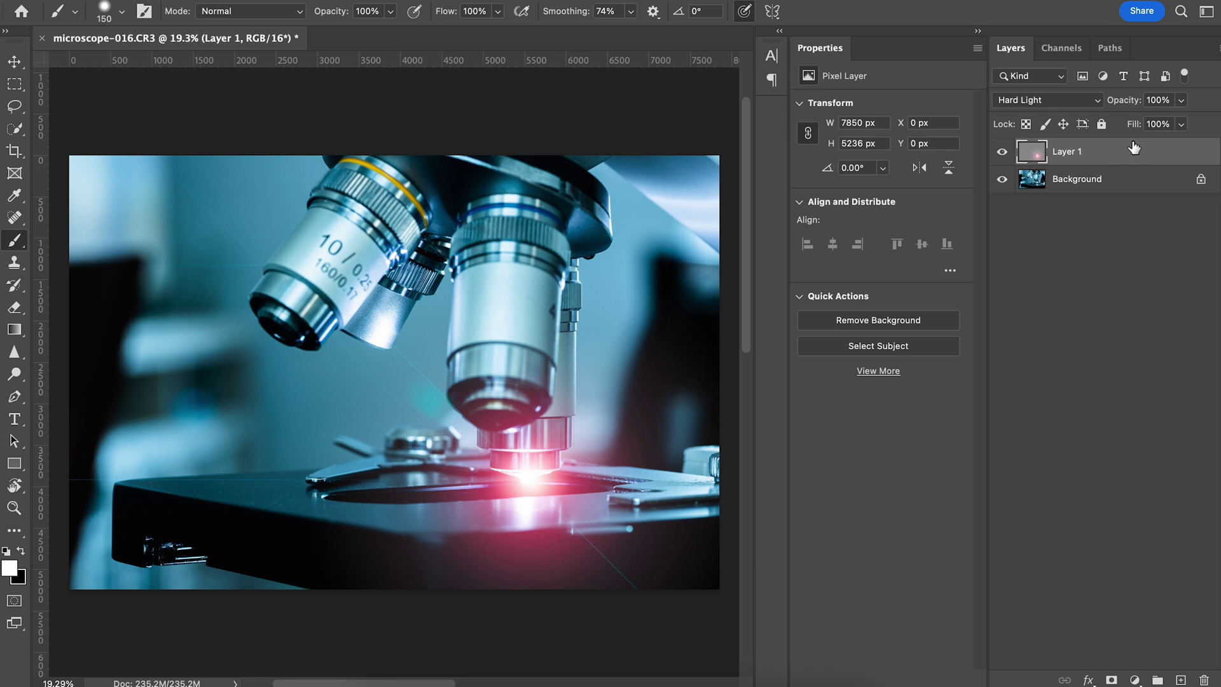
Step: Clip a Hue/Saturation adjustment to the flare layer with Hue +26, Saturation +6, Lightness +3
click(1135, 680)
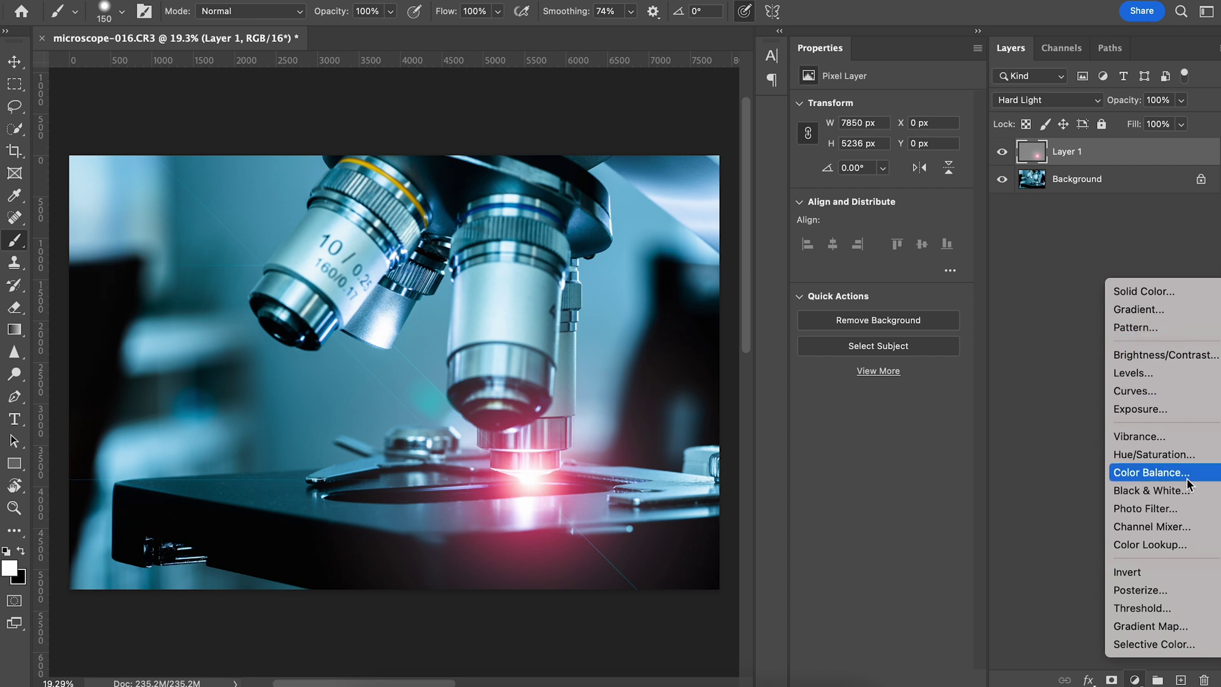
click(1187, 456)
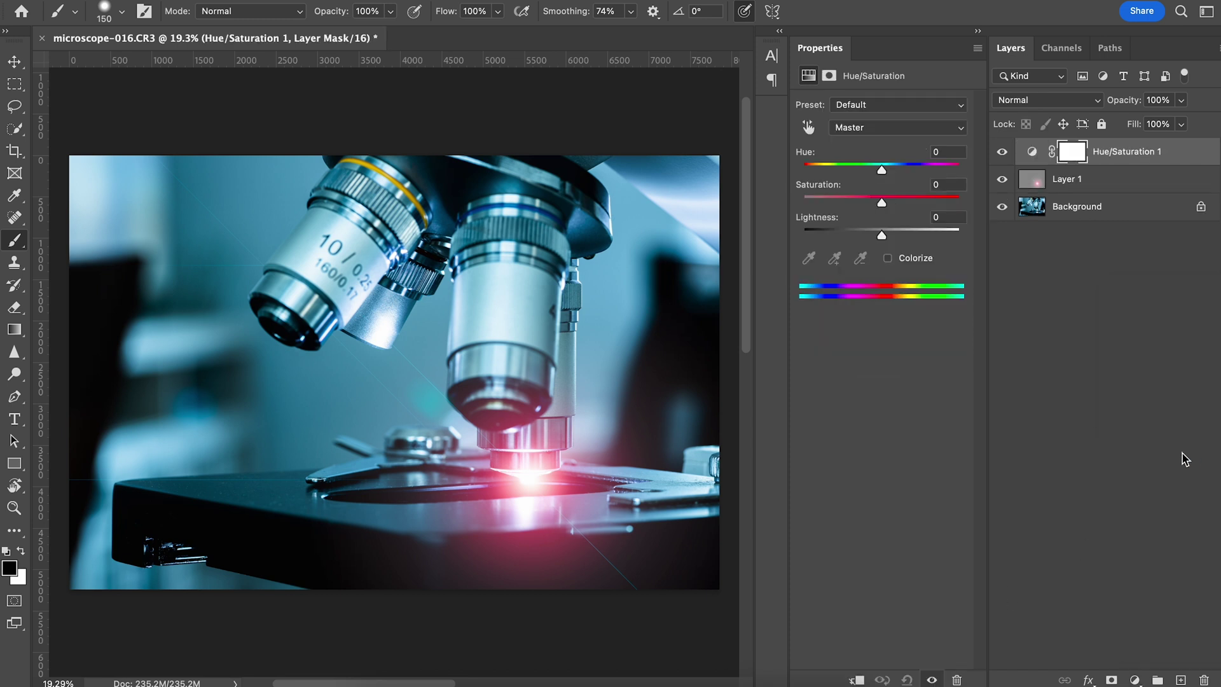
alt+click(1053, 165)
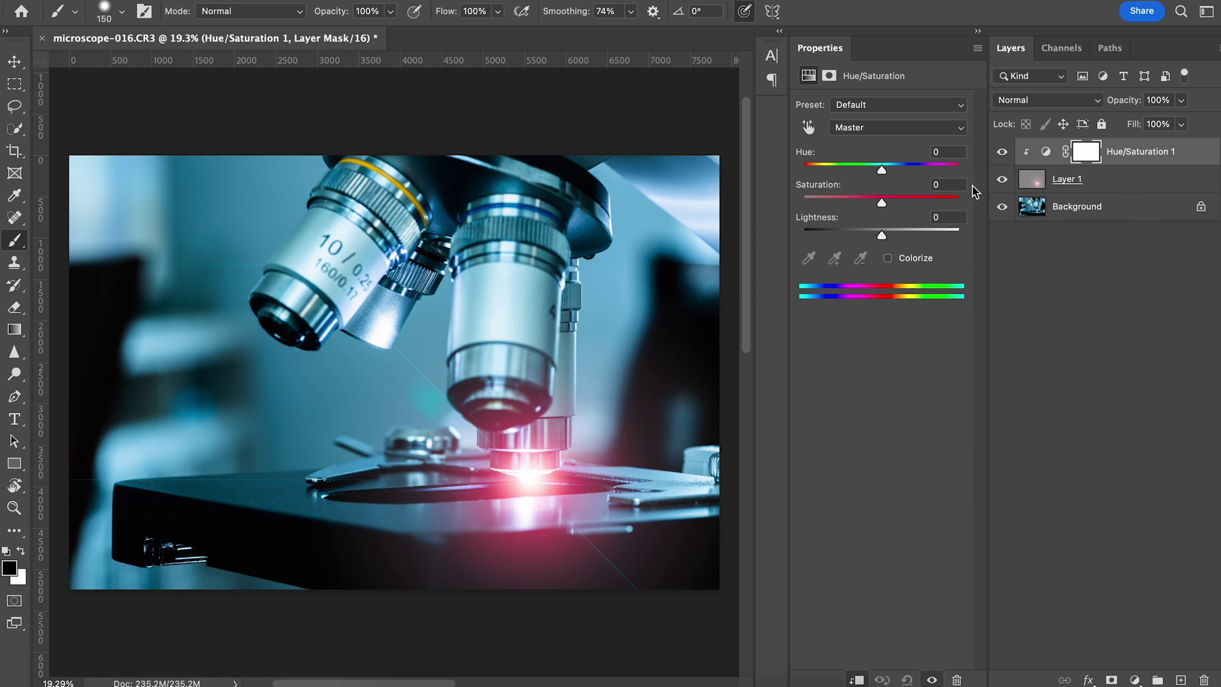
drag(884, 172, 891, 235)
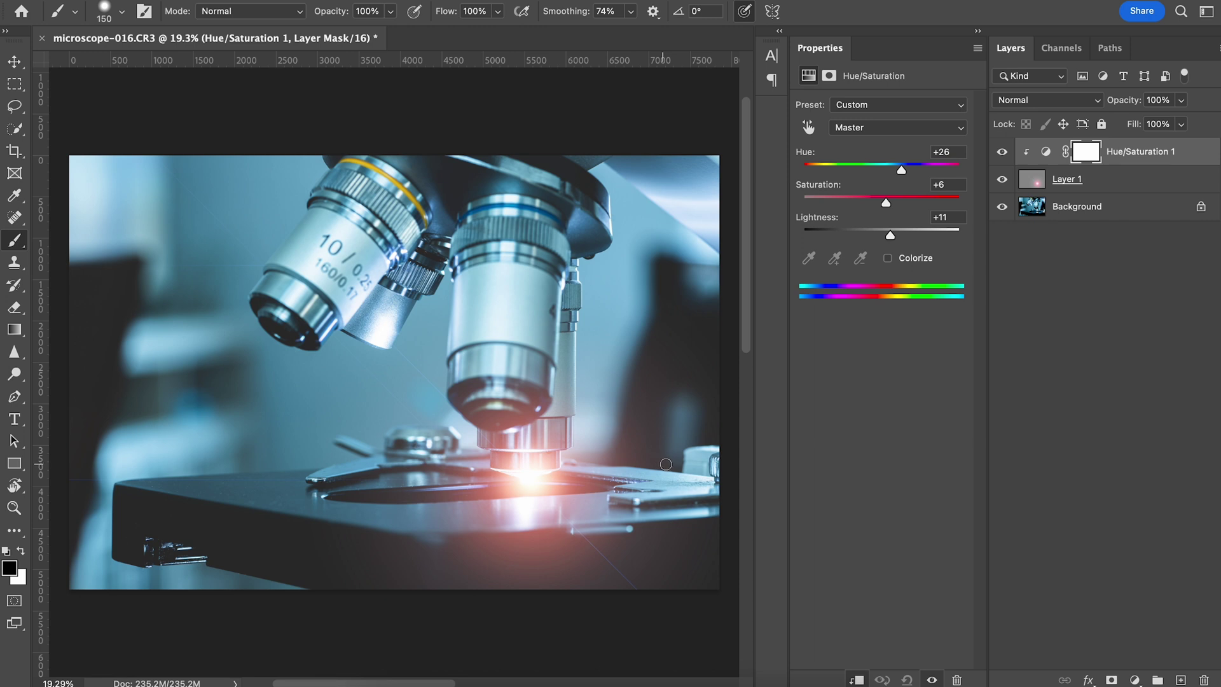
drag(891, 235, 890, 237)
mouse_move(891, 236)
mouse_down()
mouse_move(863, 241)
mouse_move(887, 245)
mouse_up()
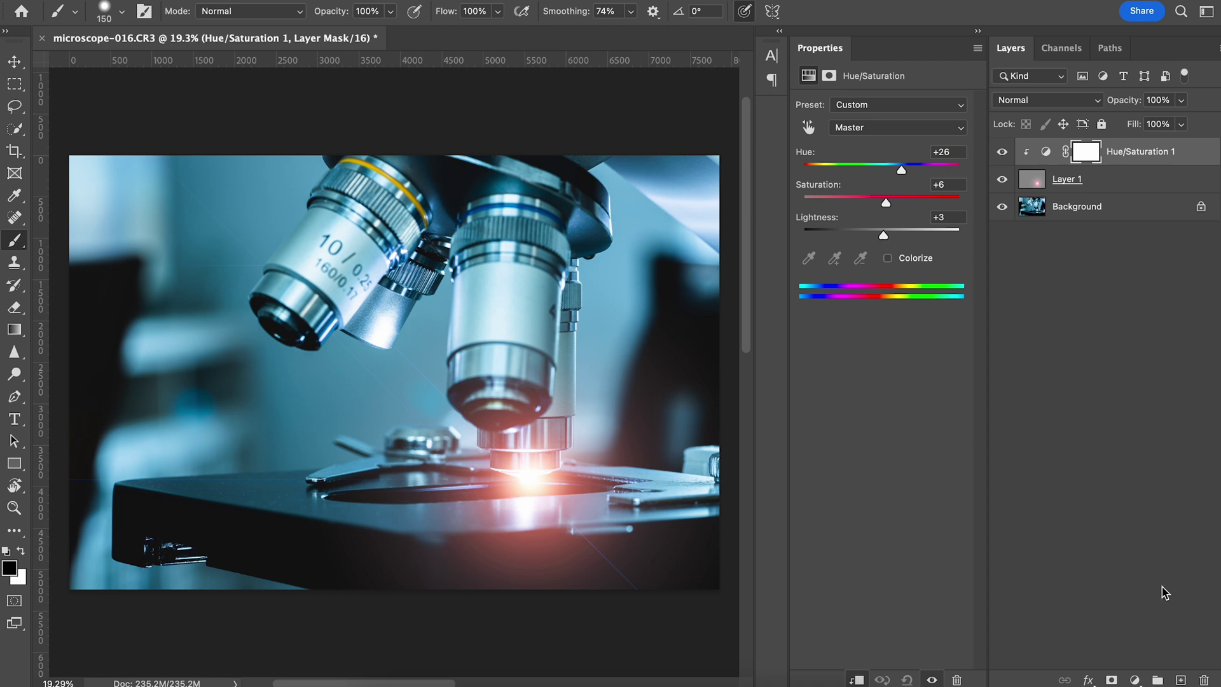
click(1135, 679)
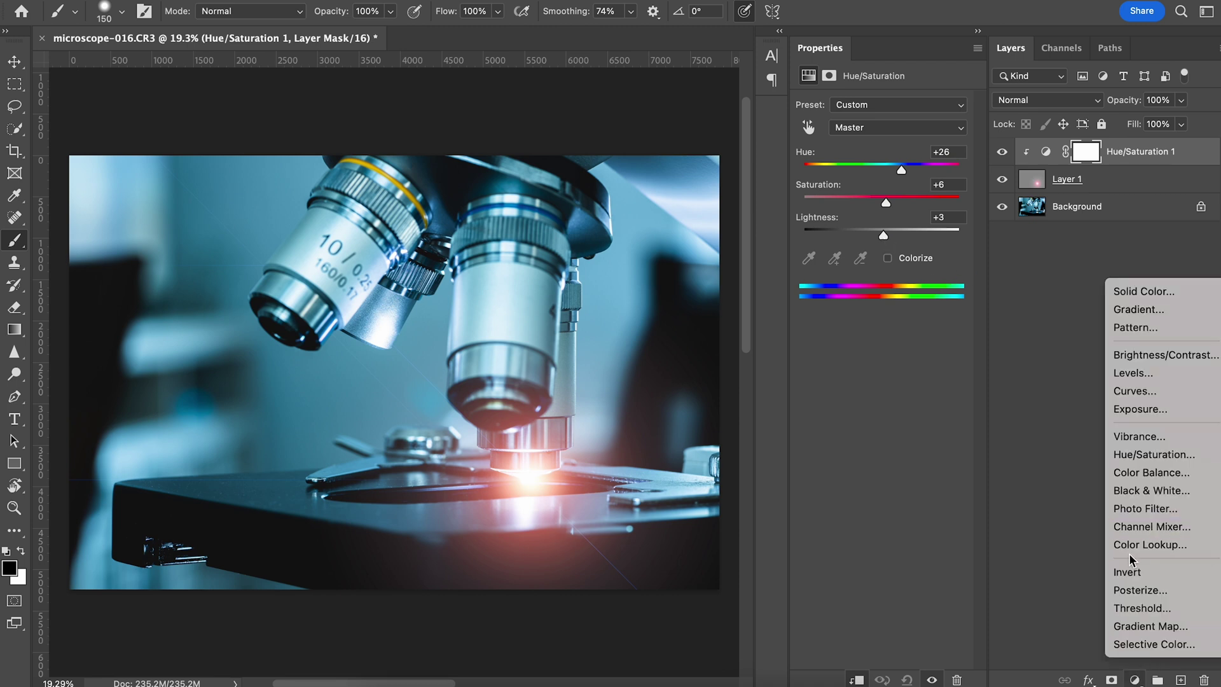
Step: Add a Curves adjustment with a gentle S-curve and toggle it to compare before and after
click(1142, 391)
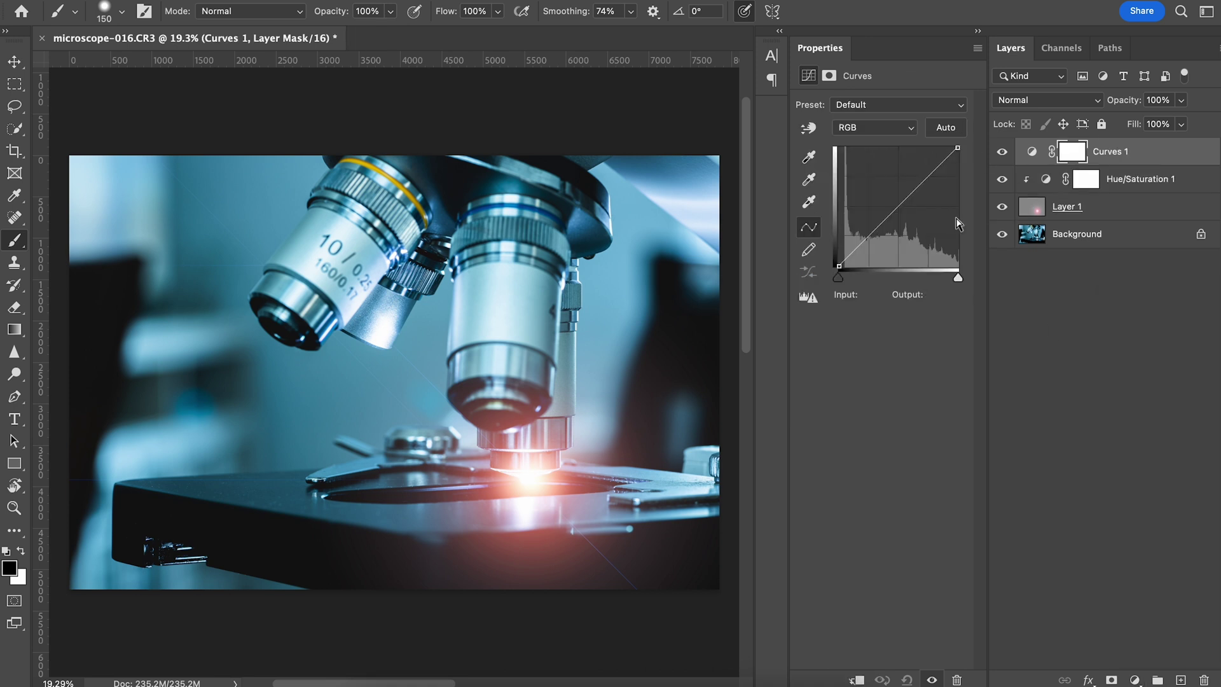
drag(862, 243, 863, 246)
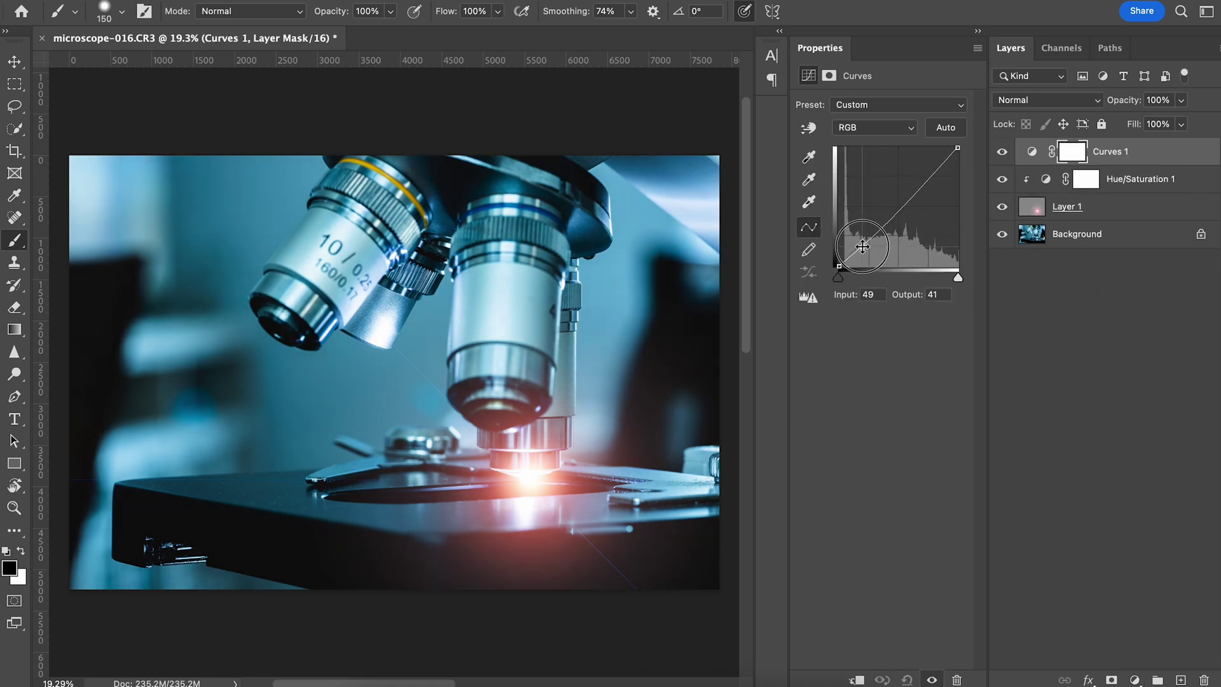
click(914, 191)
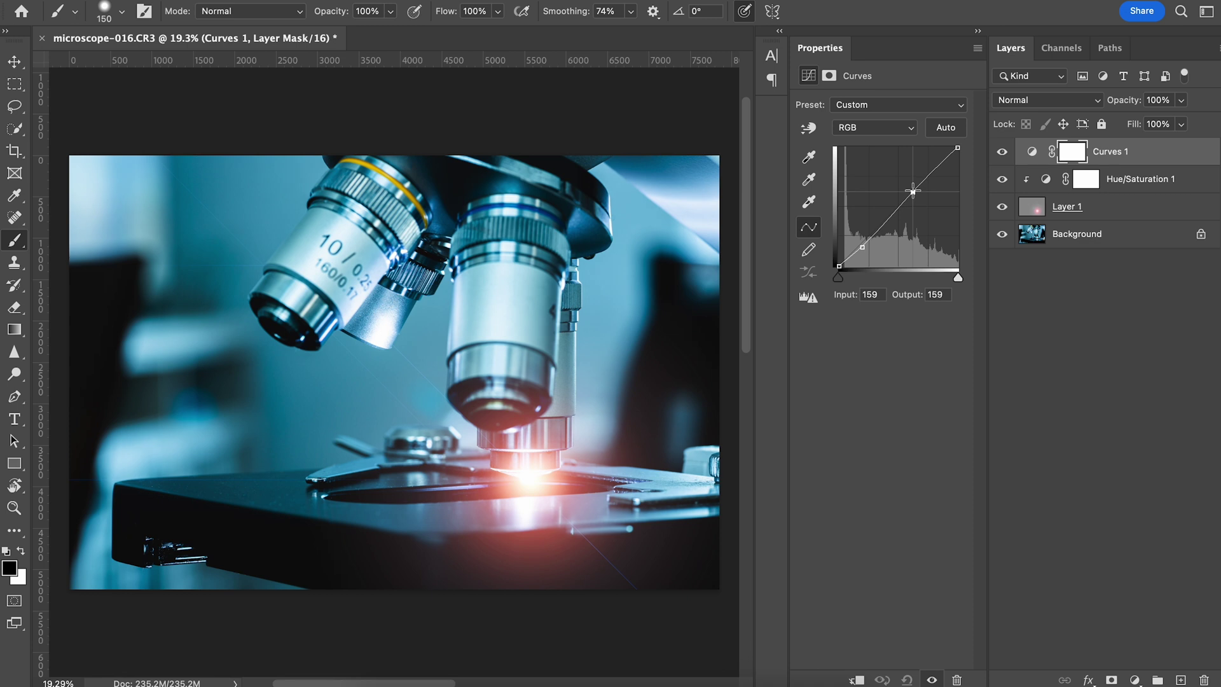
click(863, 247)
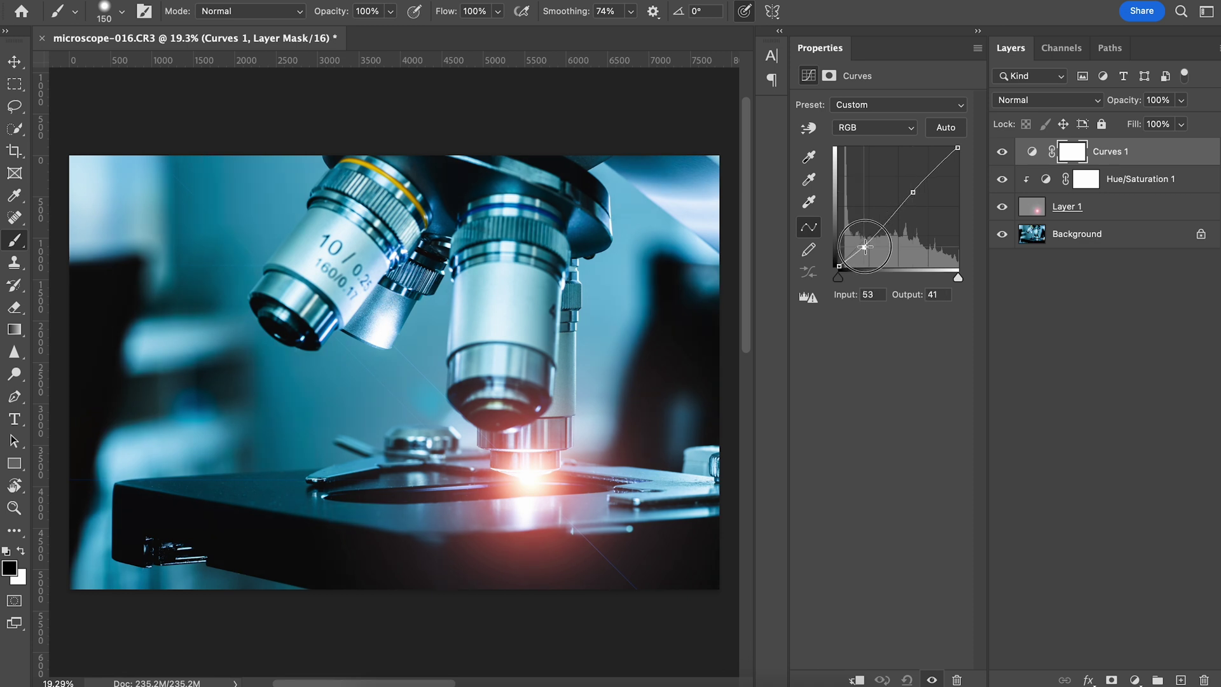
drag(864, 246, 865, 245)
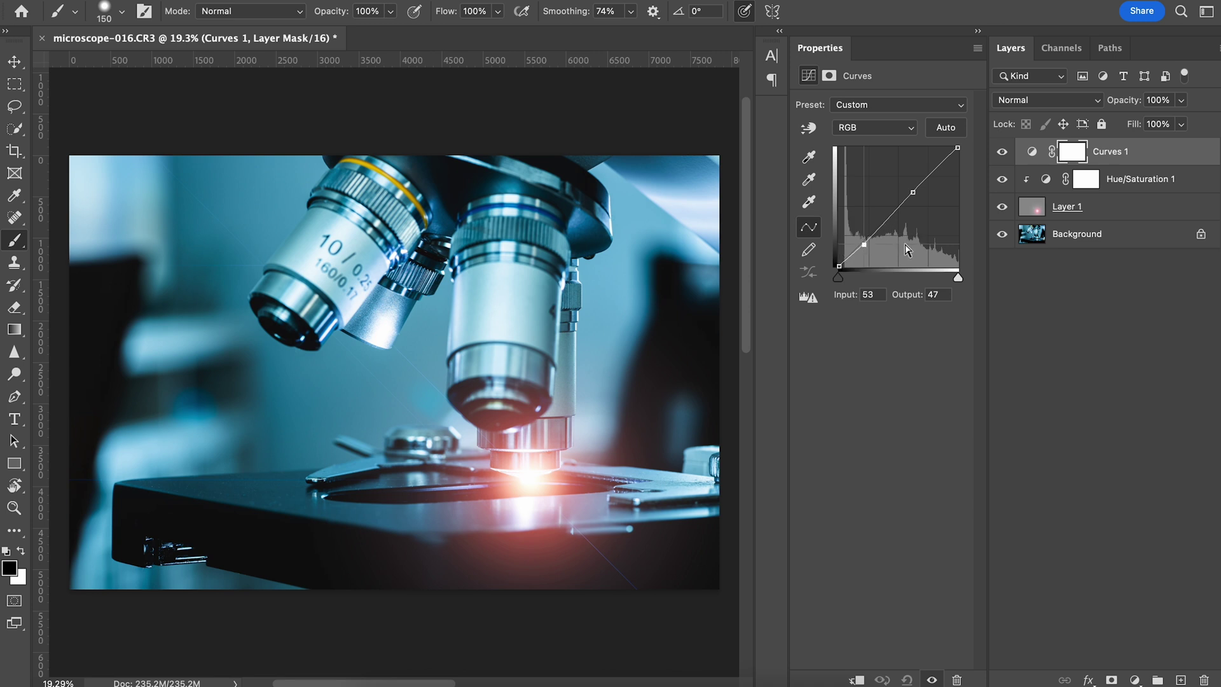
drag(914, 190, 919, 188)
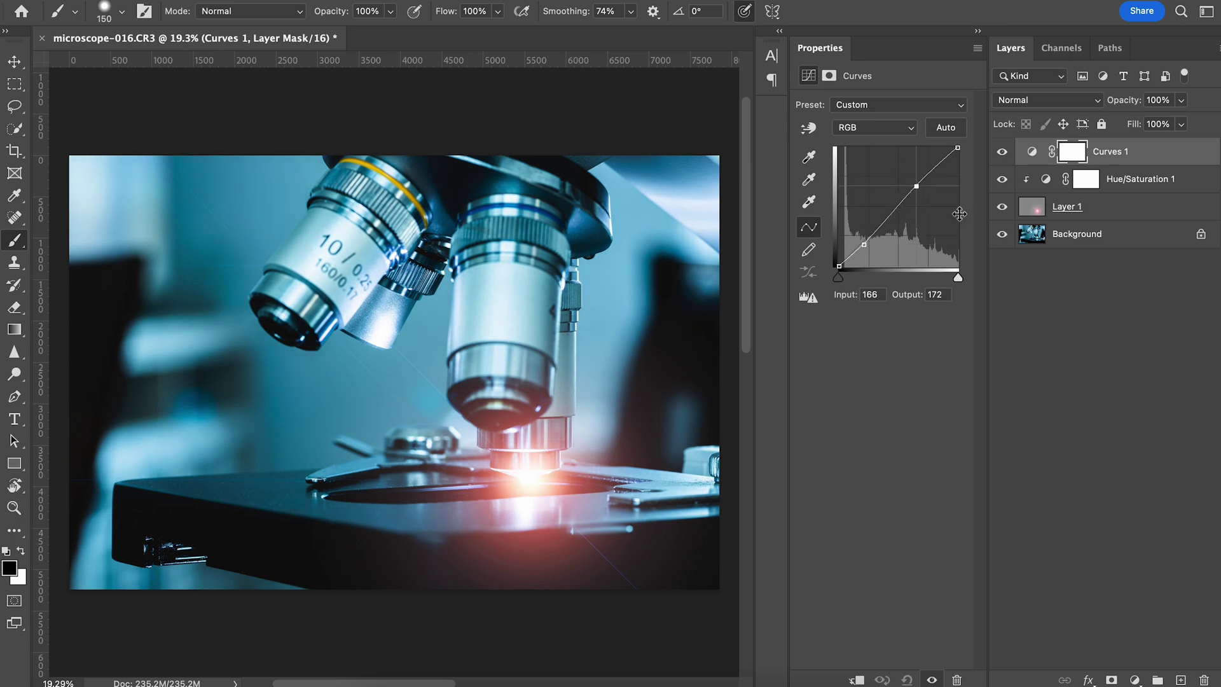
click(1005, 154)
click(1005, 154)
click(1005, 154)
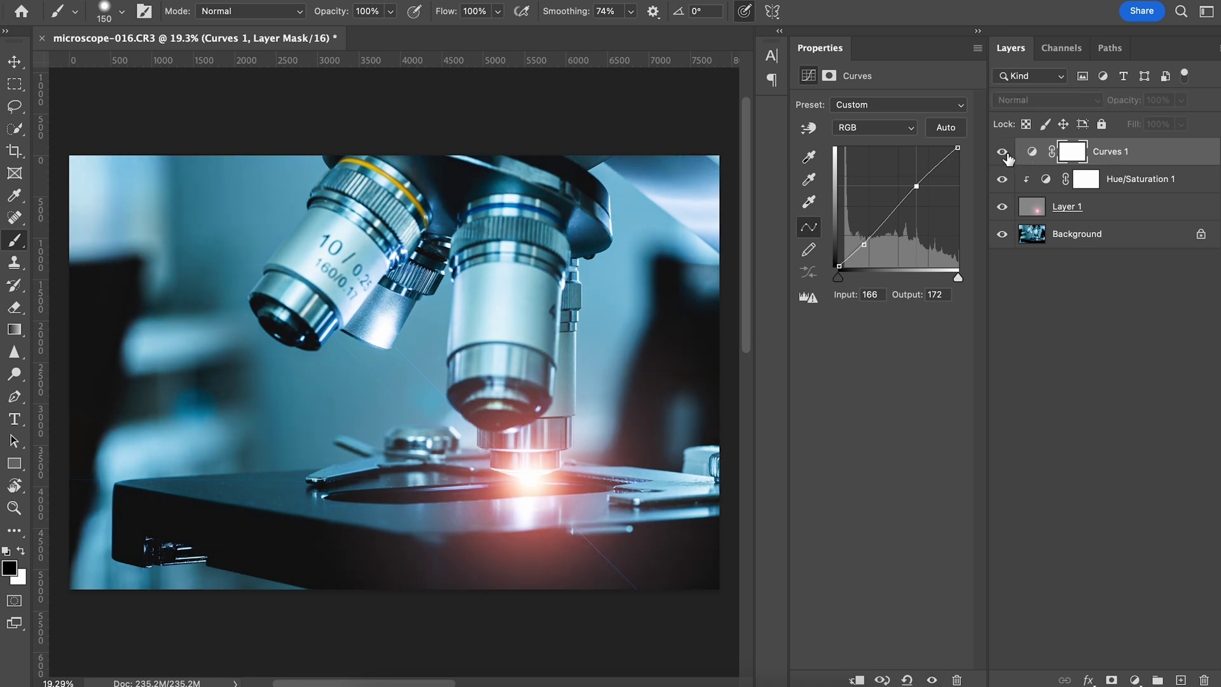
click(1005, 155)
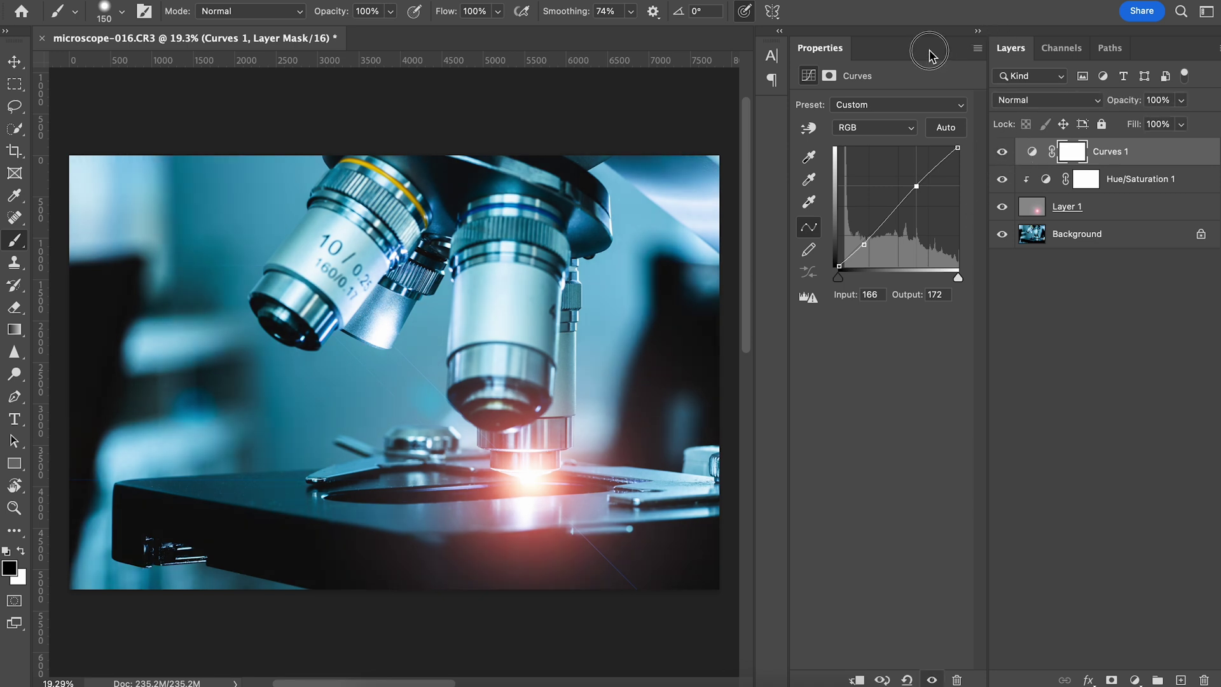
Step: Save the edit as microscope-016-Edit.tif and quit Photoshop back to Lightroom
drag(929, 46, 1080, 311)
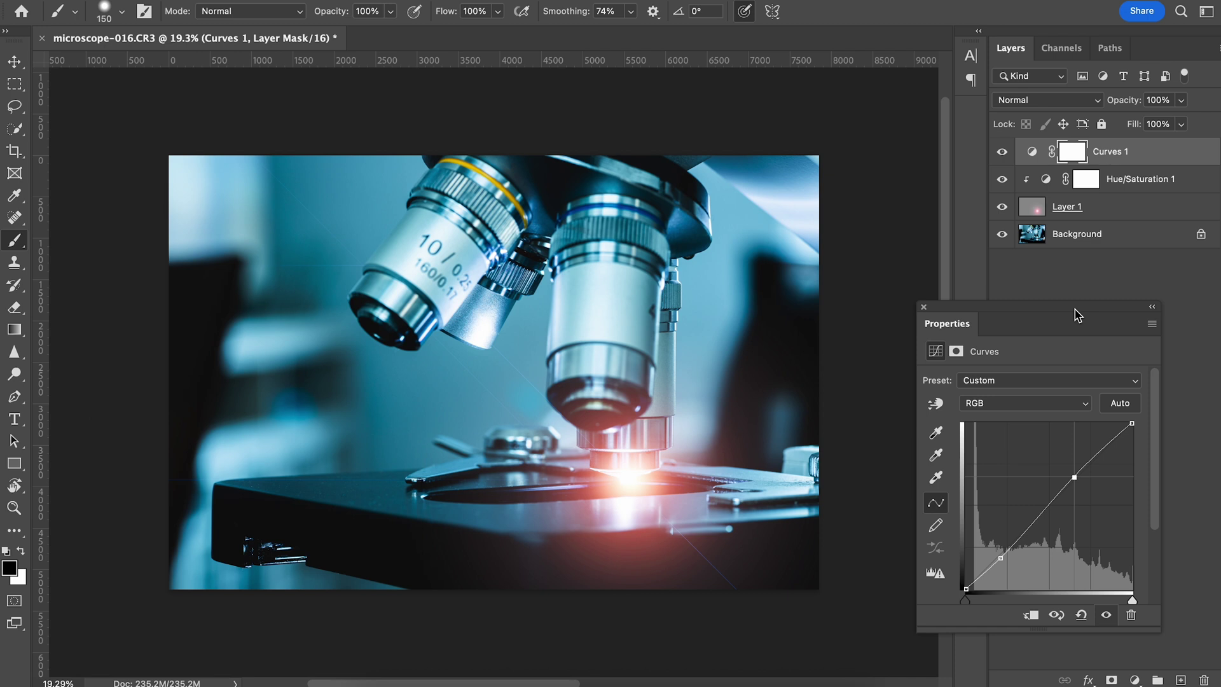
key(f)
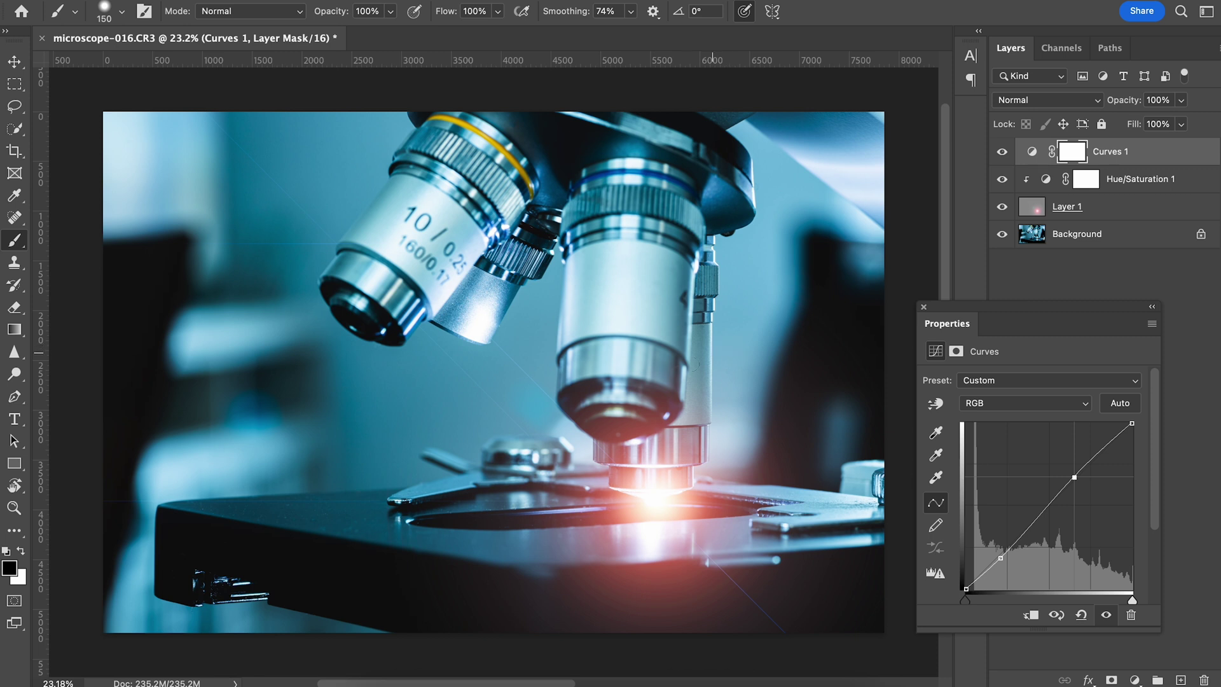
key(ctrl+s)
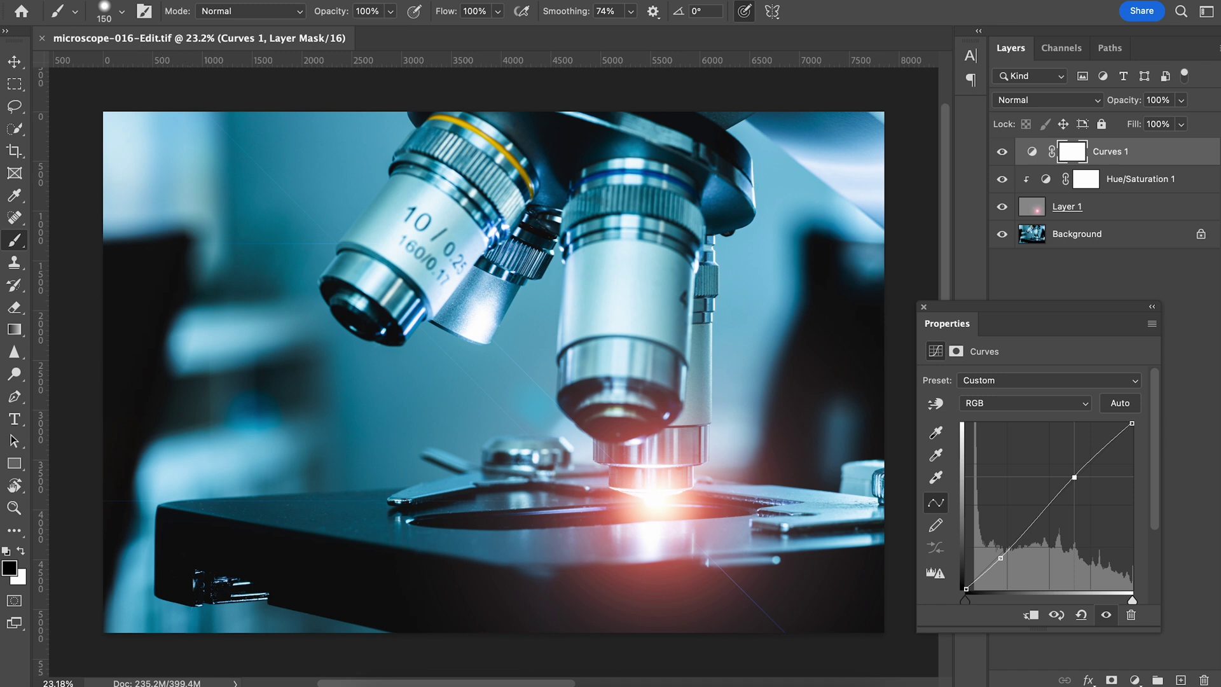
click(96, 152)
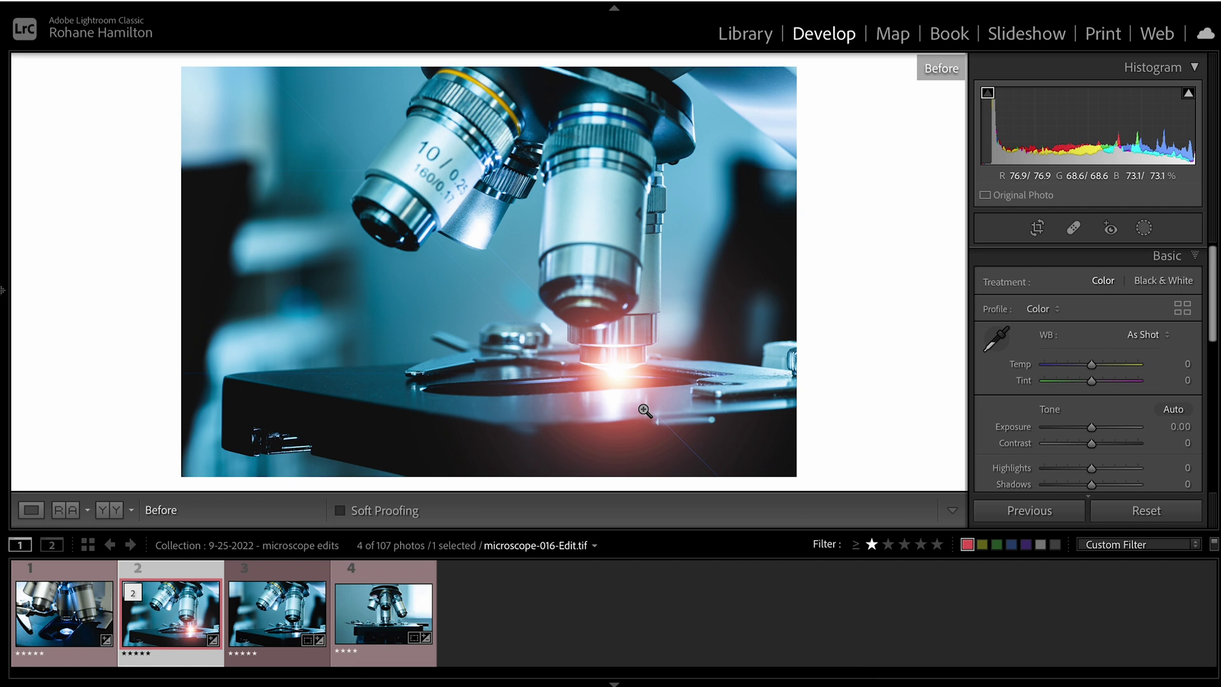
Step: Create a virtual copy of microscope-016.CR3 and reset it to its as-shot settings
click(287, 613)
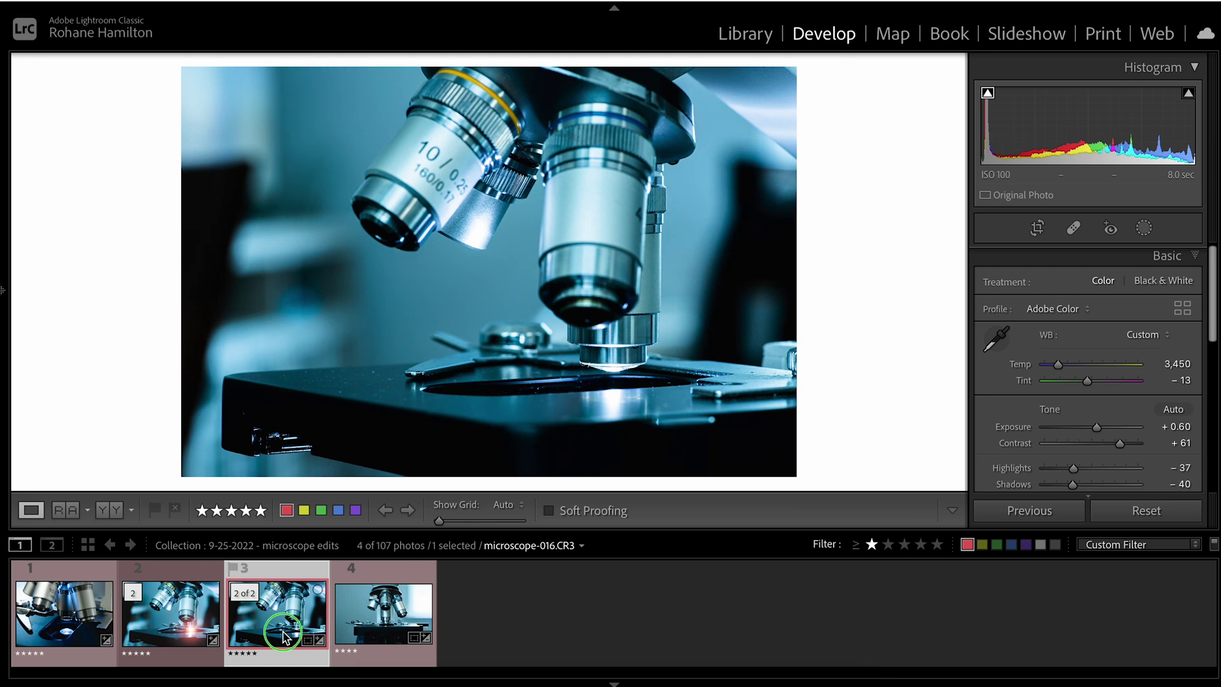
right_click(287, 636)
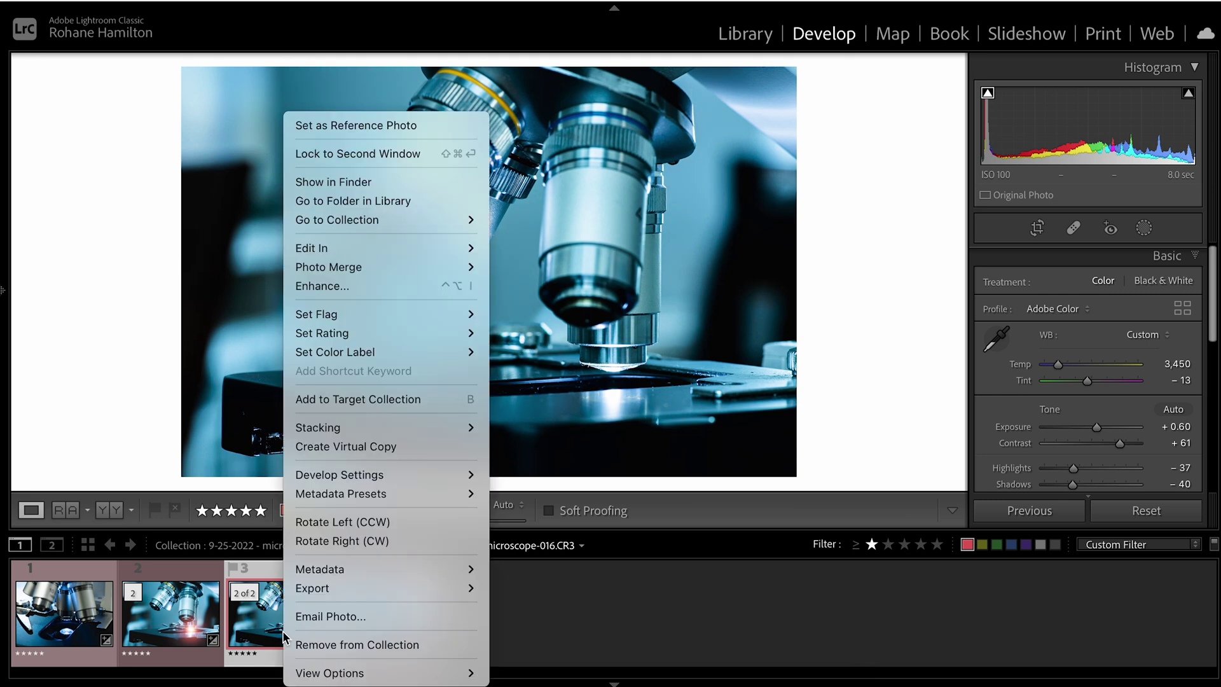
click(410, 447)
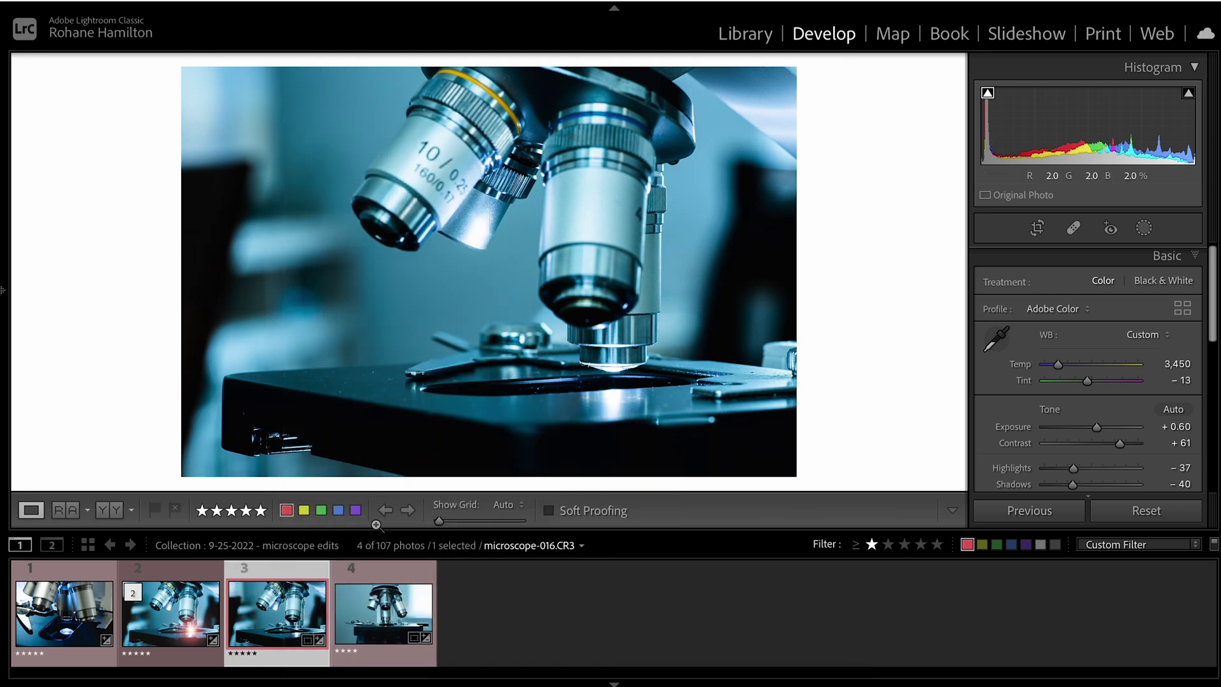
click(280, 630)
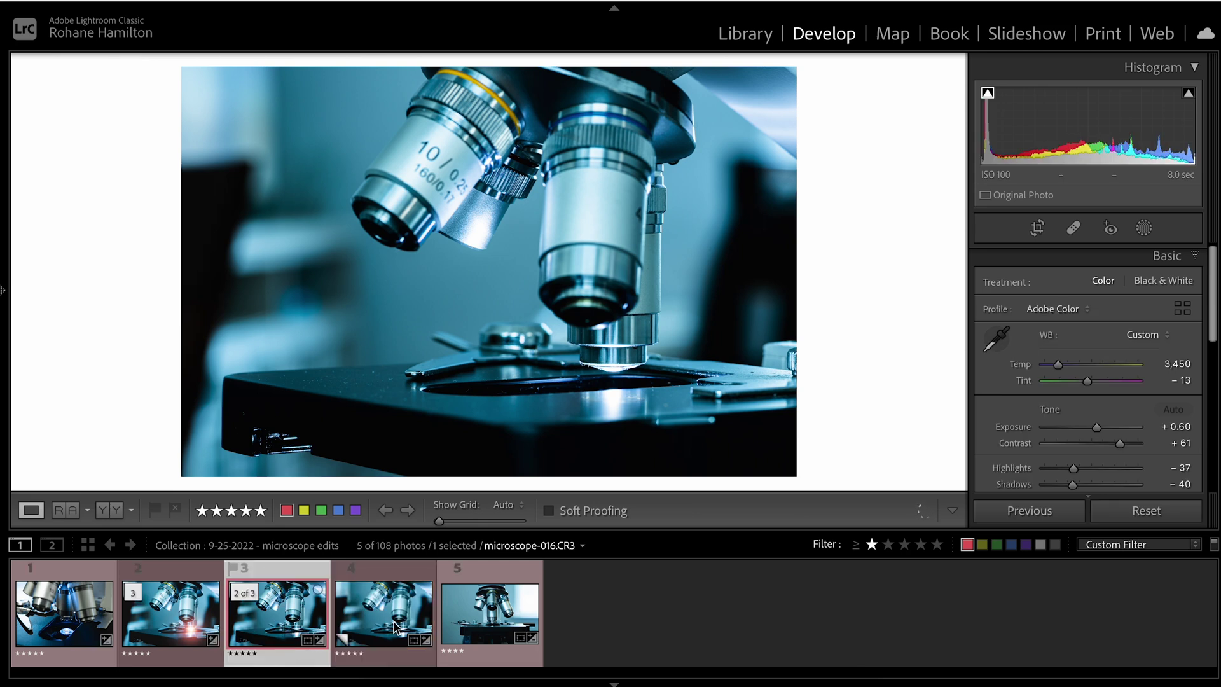
click(1117, 519)
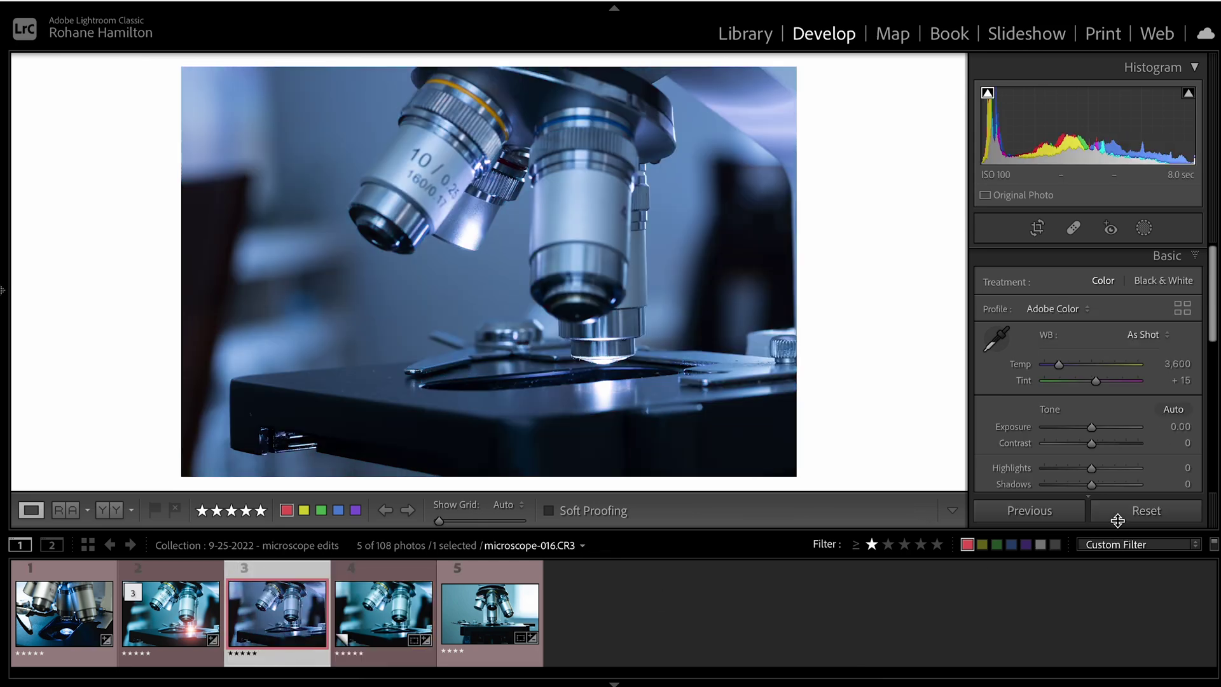
Step: Select microscope-016-Edit.tif with the reset copy and show both in Compare view
click(188, 624)
ctrl+click(287, 623)
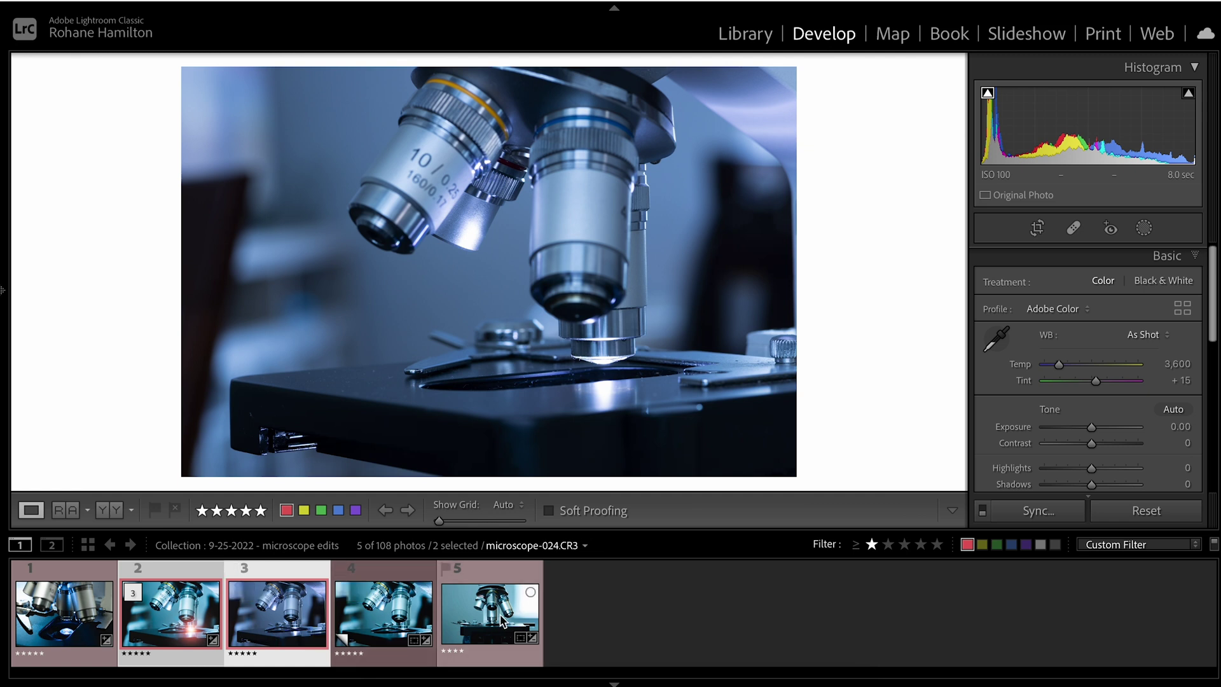
key(c)
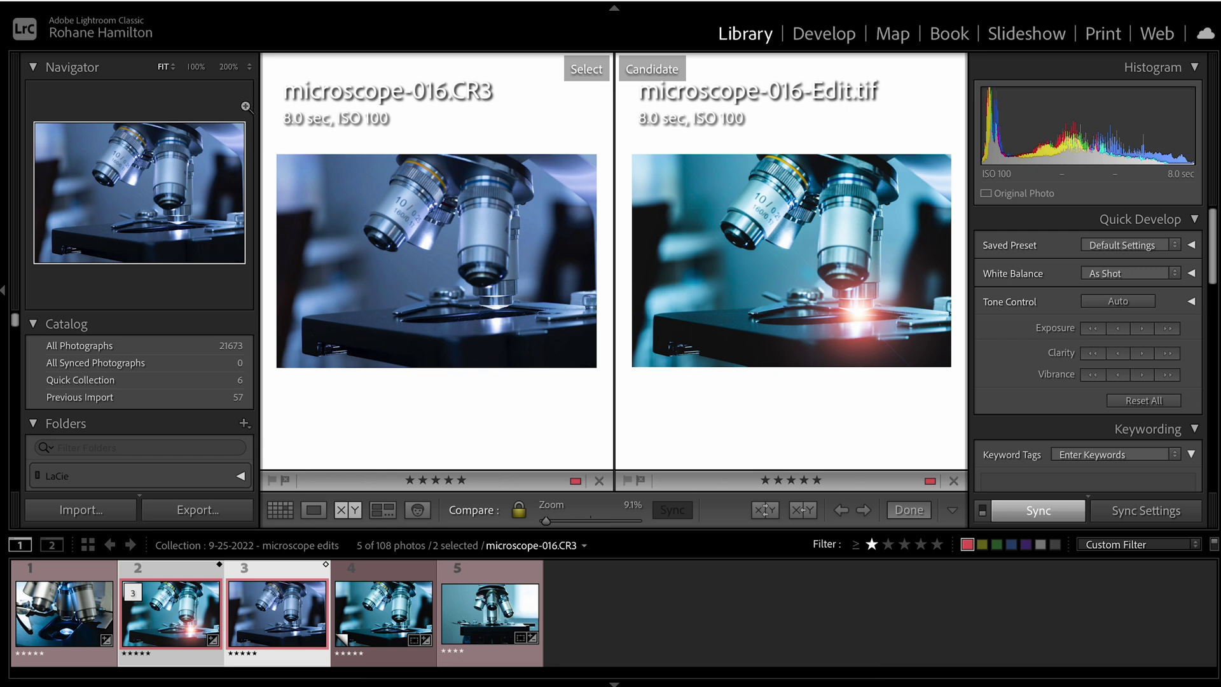
Step: Collapse the left panel, right panel and filmstrip to enlarge the original-versus-edit comparison
click(3, 293)
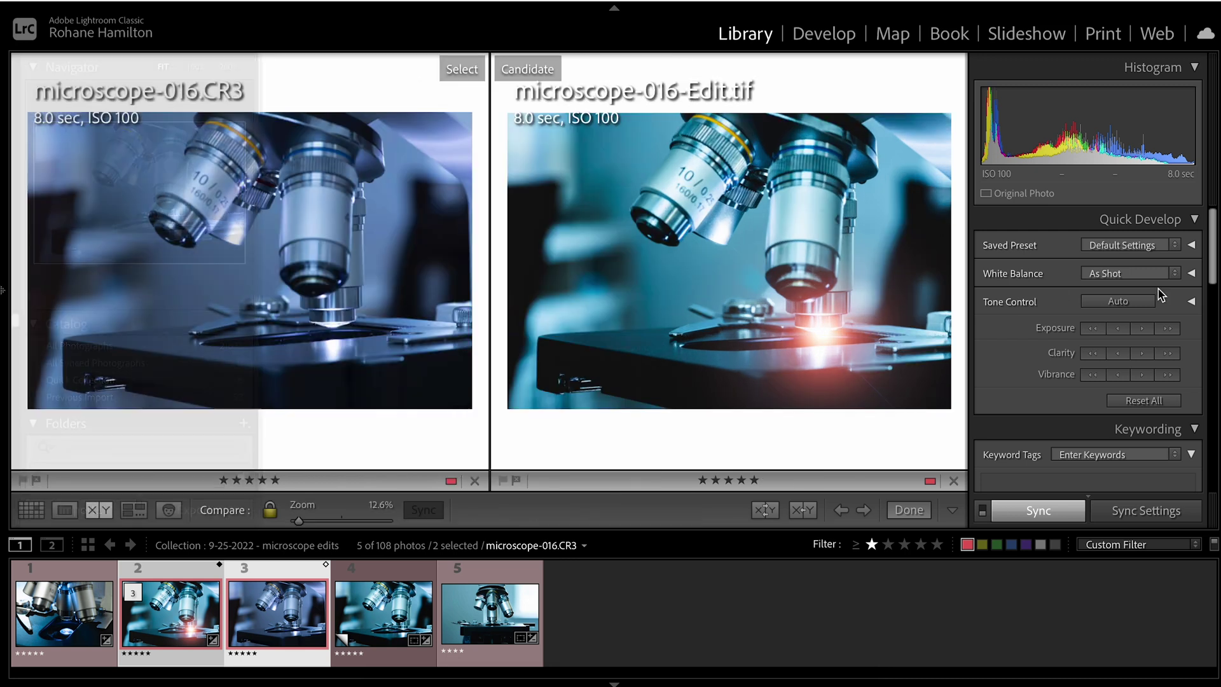
click(1218, 305)
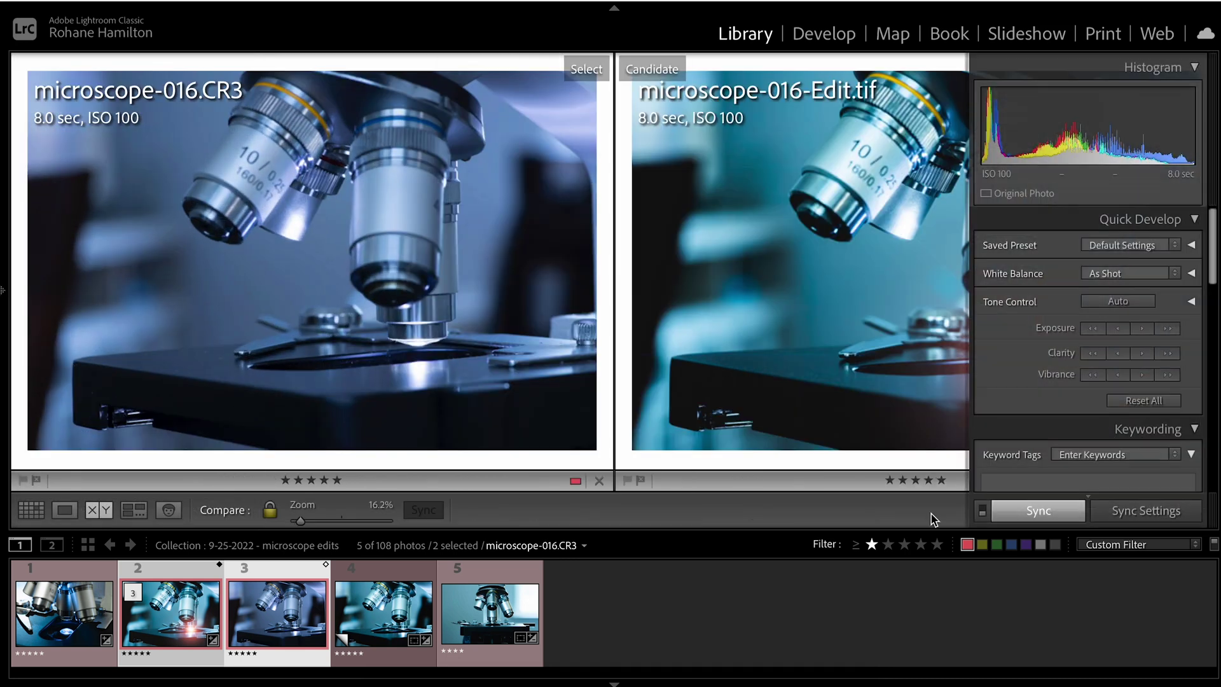
click(614, 683)
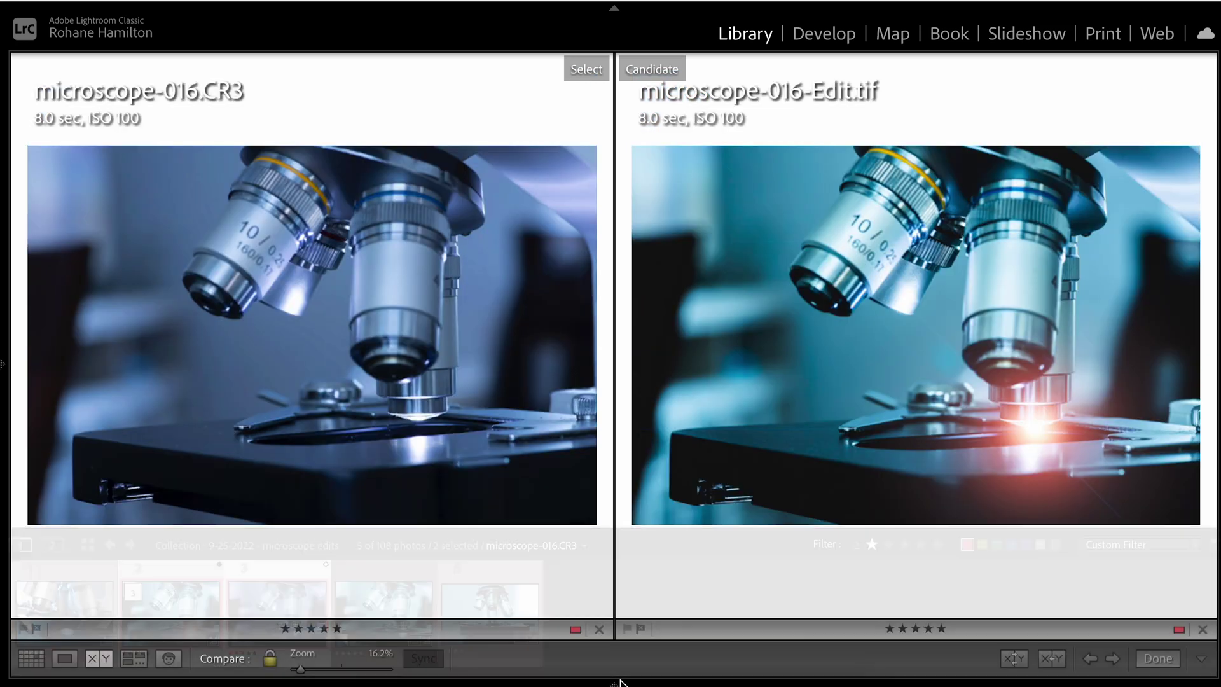